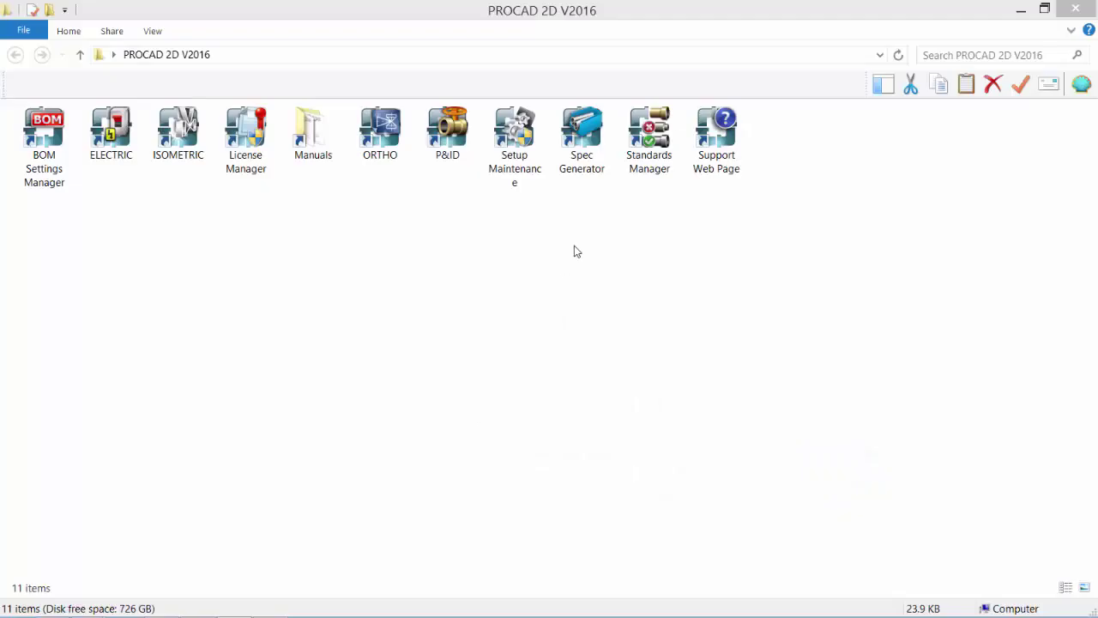
Step: Launch Spec Generator and expand Common (specs A–D1) and Twin Lakes Project (SS-A, TLP-A)
click(573, 131)
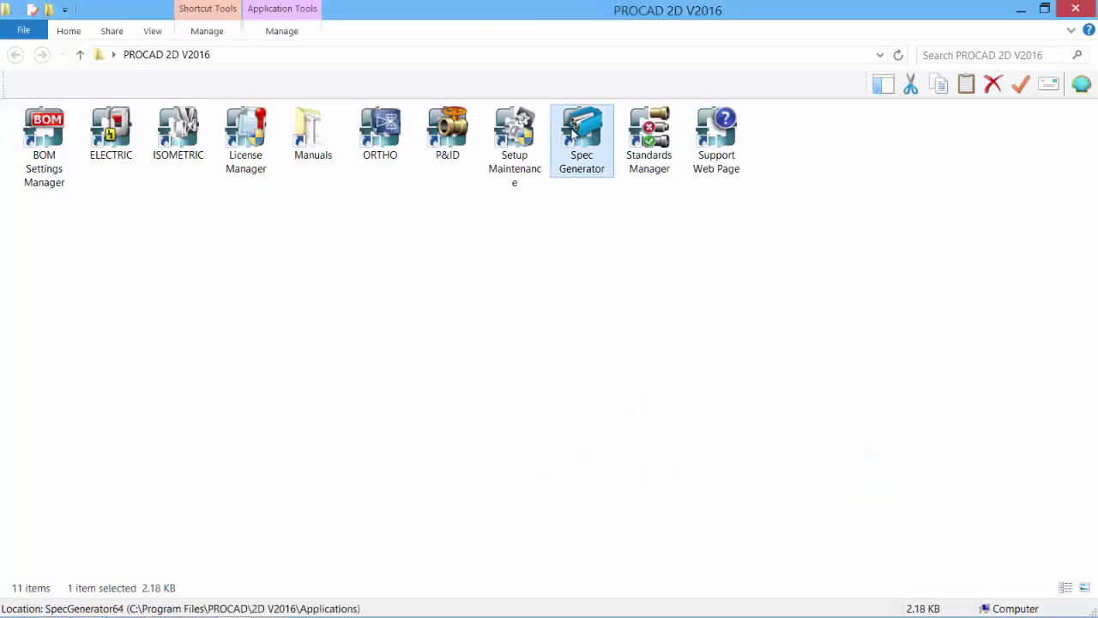
double_click(574, 130)
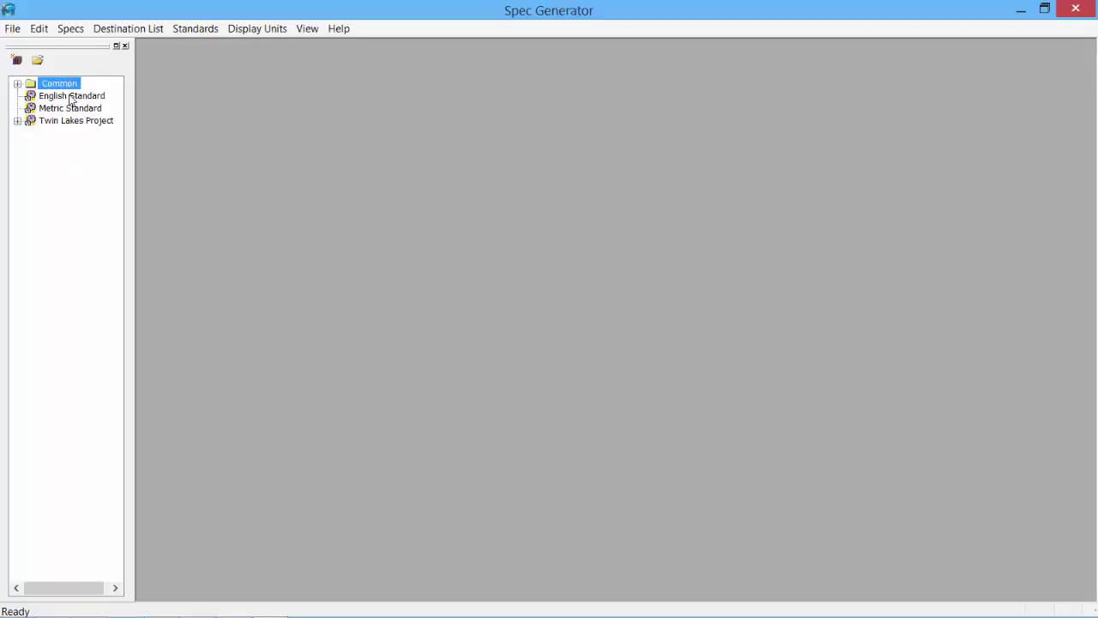
click(73, 97)
click(75, 112)
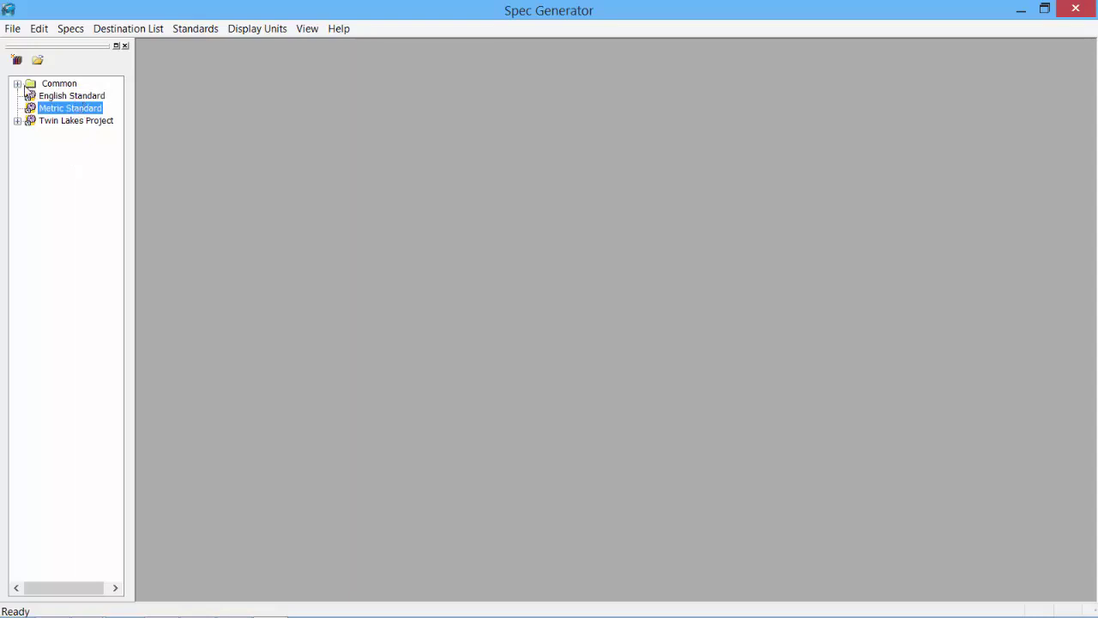
click(17, 84)
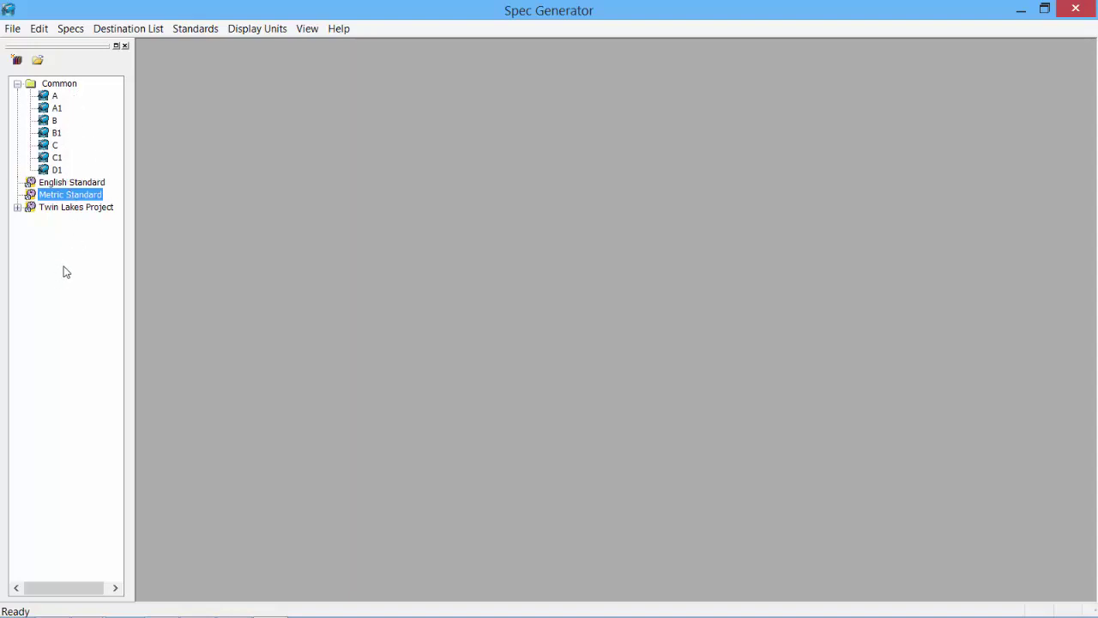
click(70, 210)
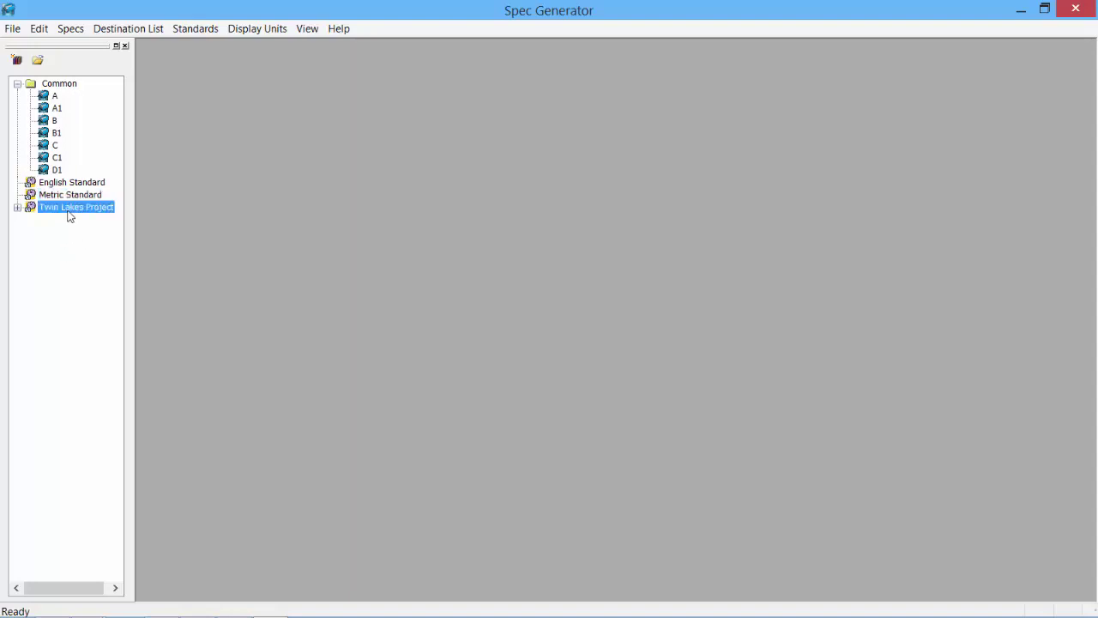
click(17, 207)
Step: Use Specs > Copy to duplicate Common spec B into Twin Lakes Project, naming it TLP-B
click(72, 31)
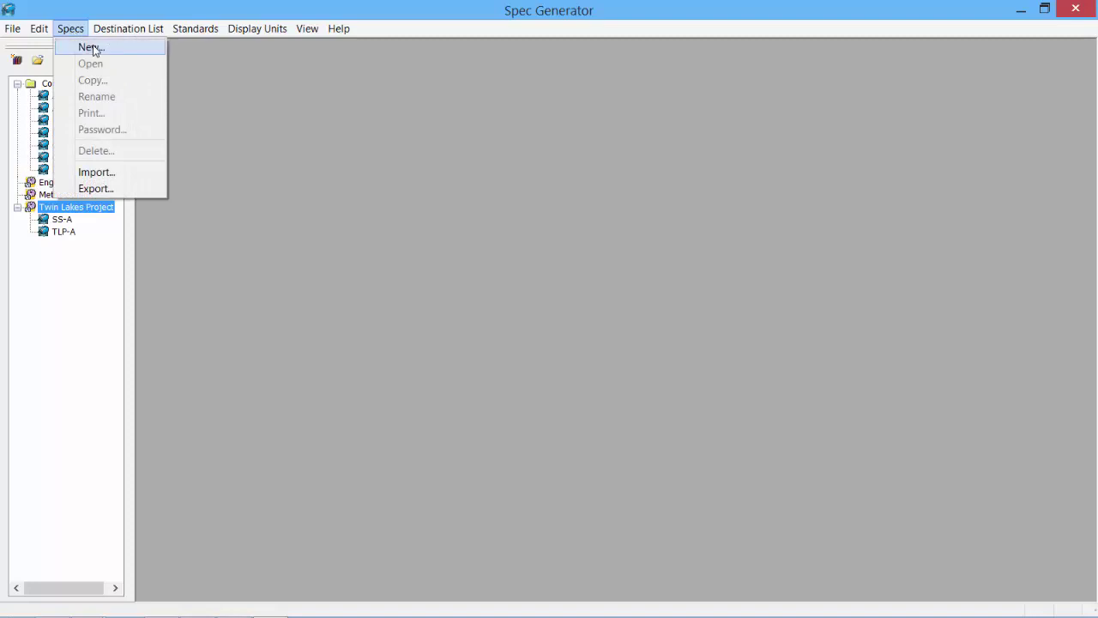
right_click(63, 207)
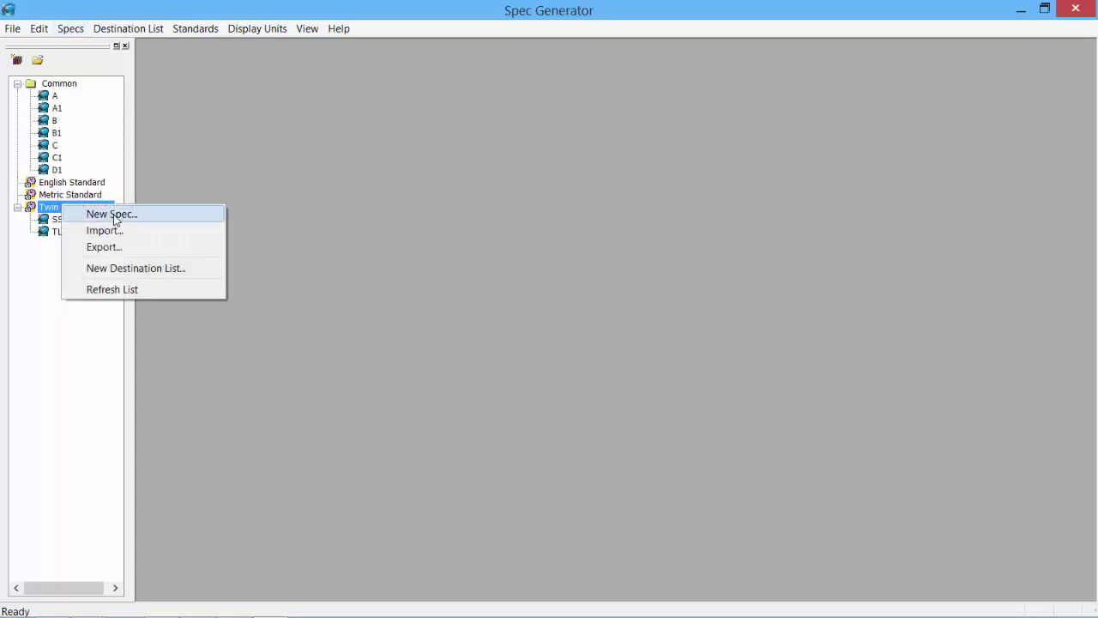
click(70, 133)
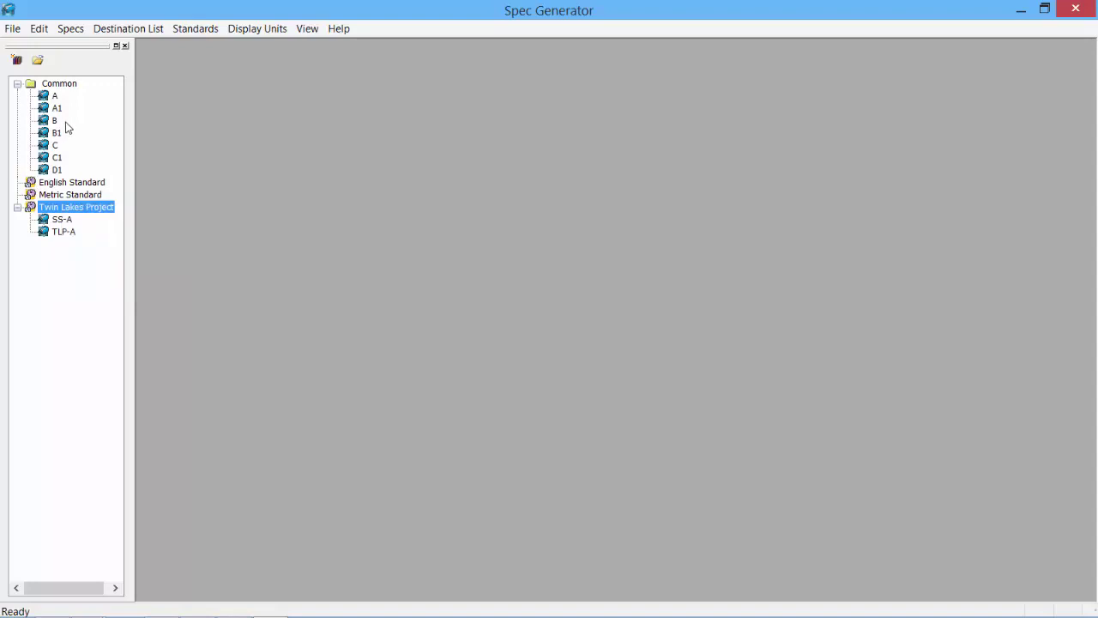
click(57, 122)
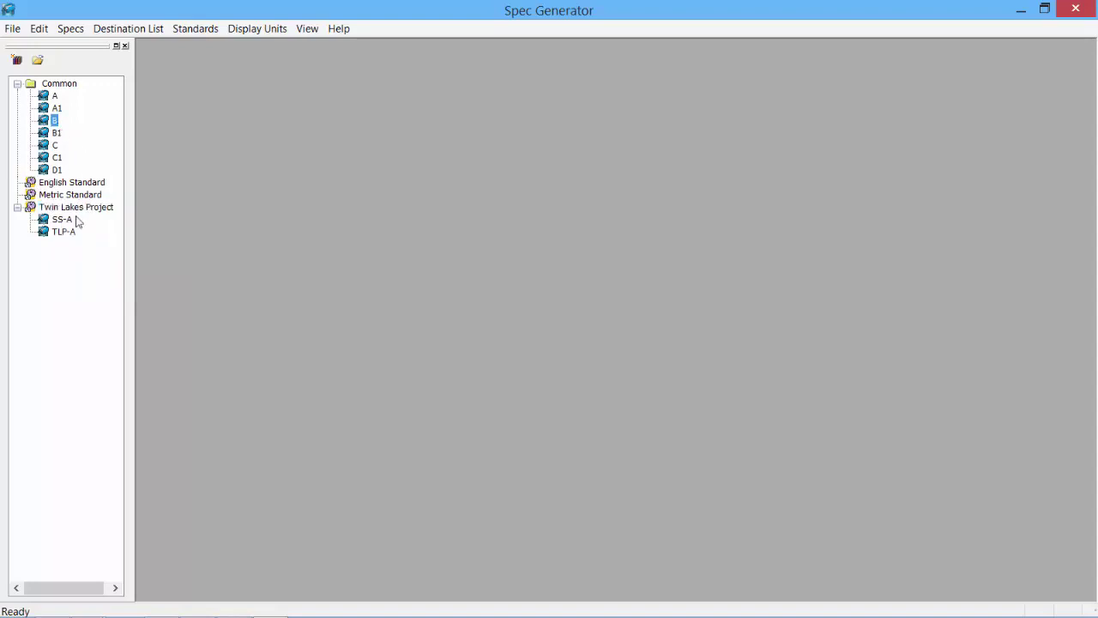
click(70, 28)
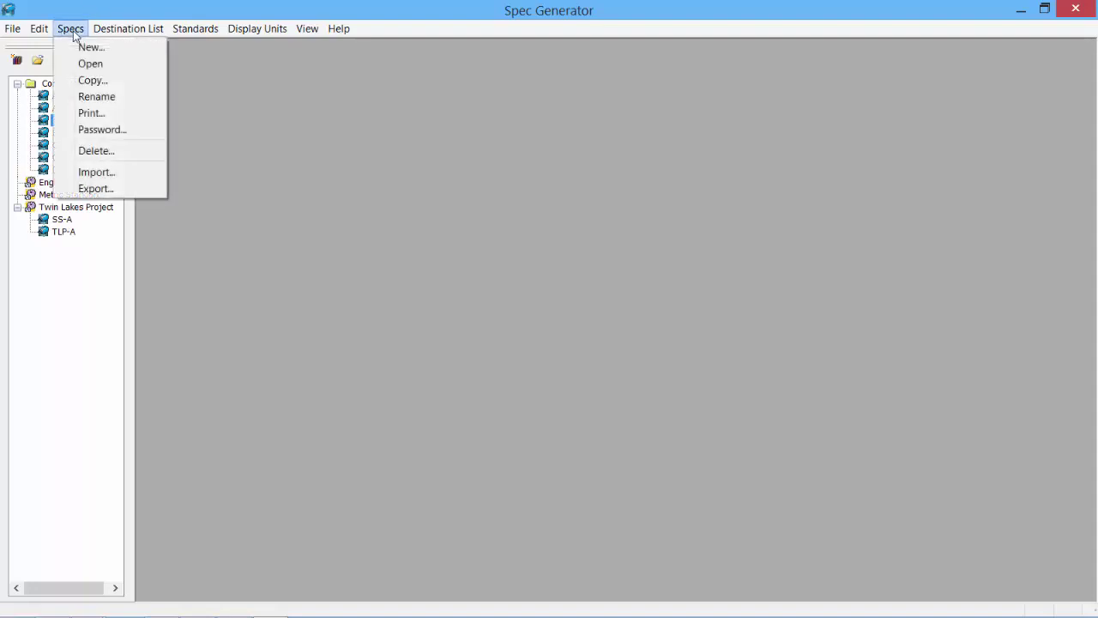
click(86, 84)
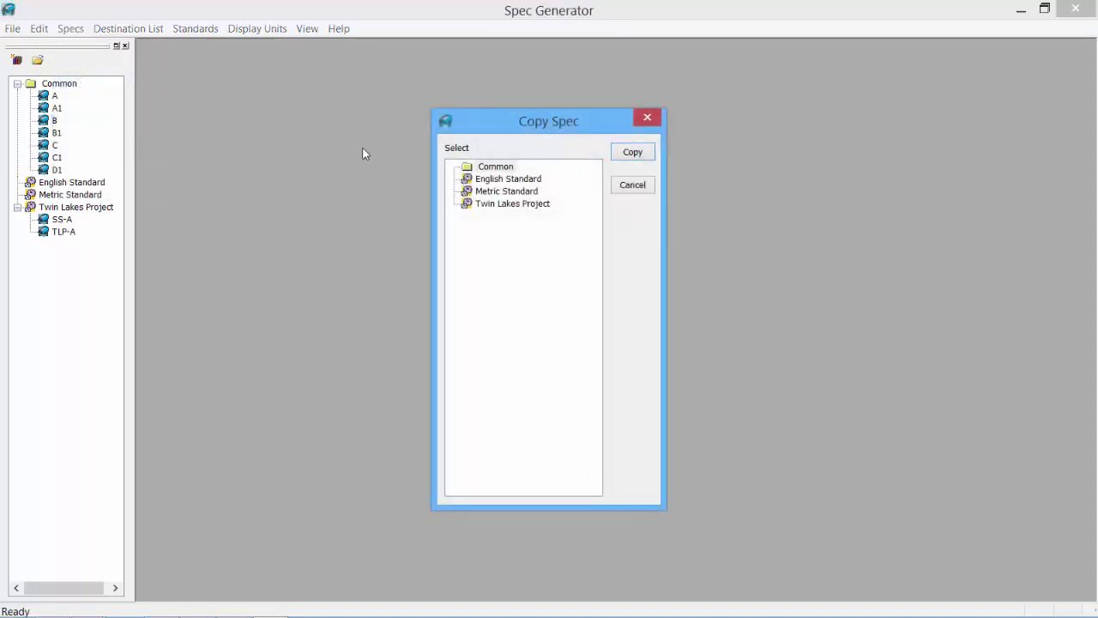
click(550, 203)
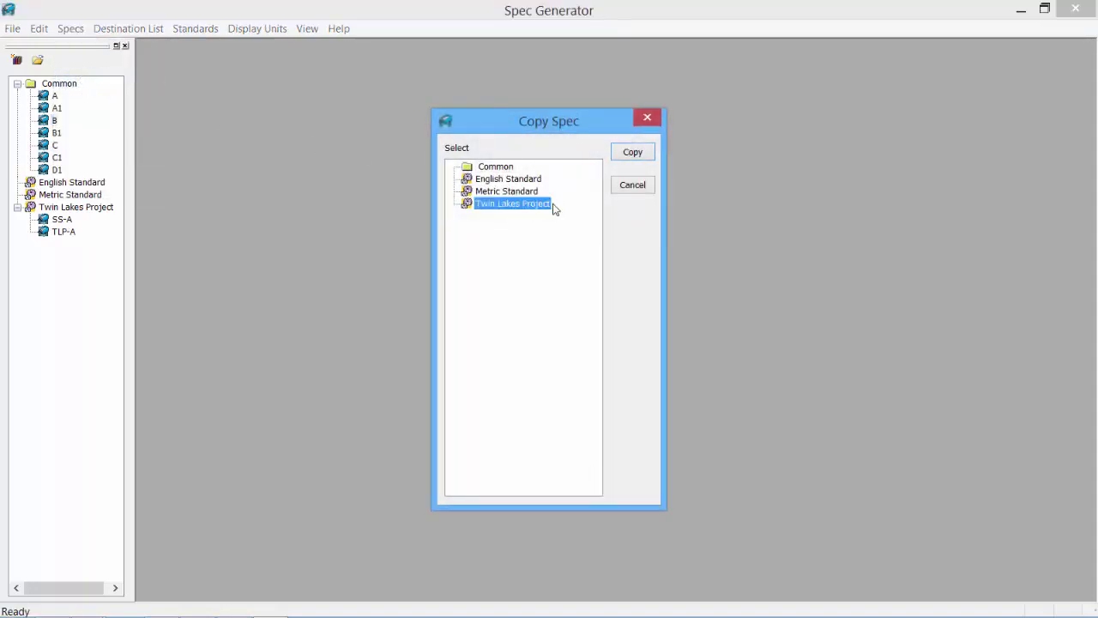
click(635, 163)
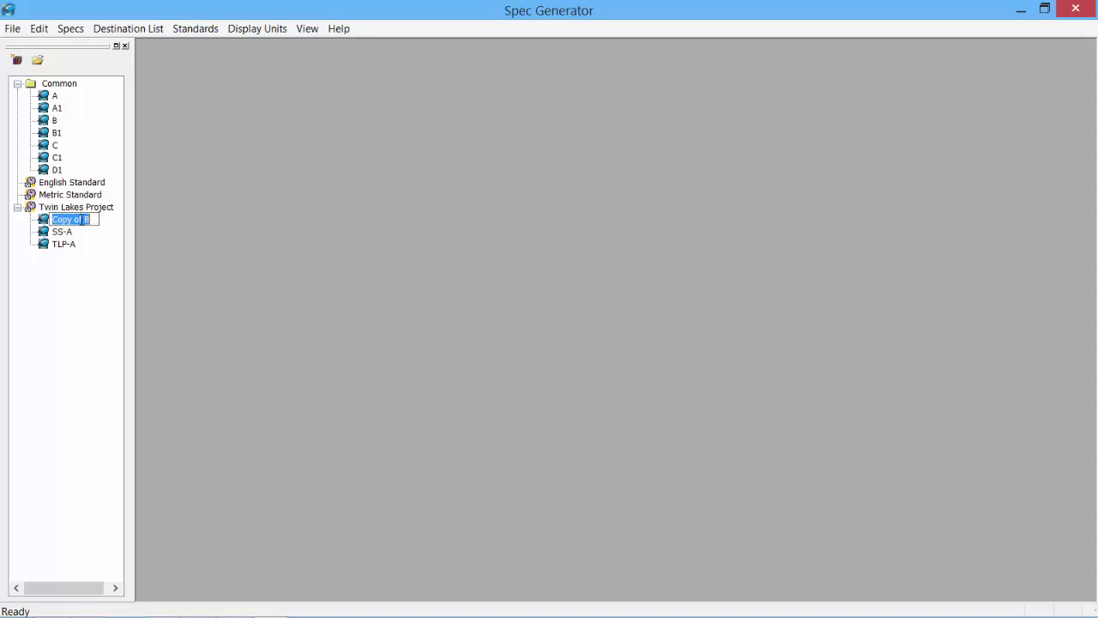
text(TLP-B)
key(Return)
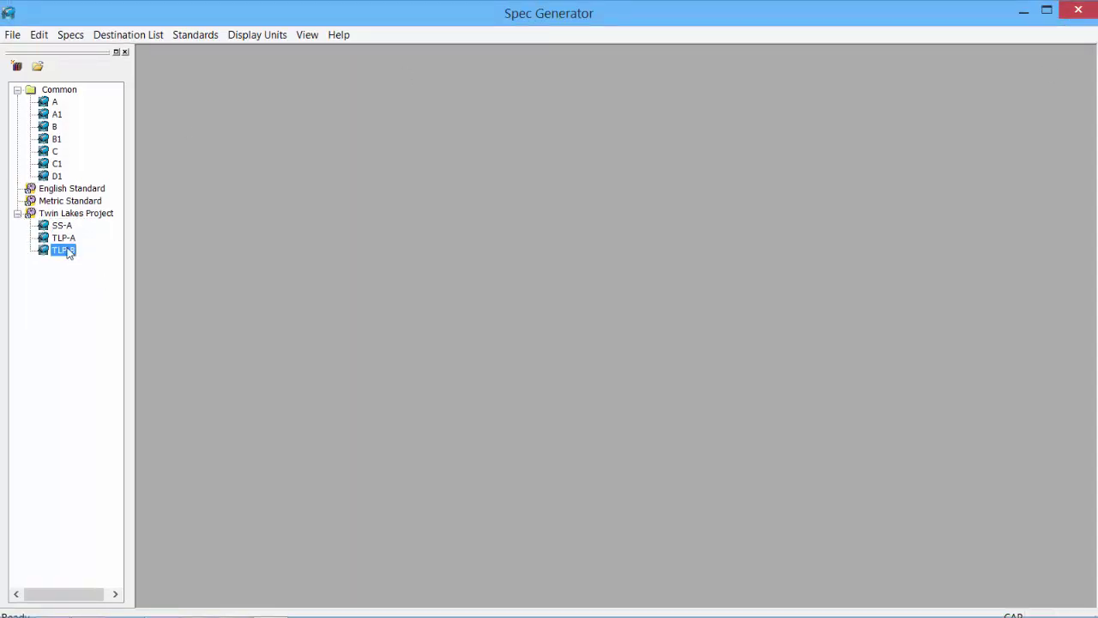
click(76, 91)
drag(76, 95, 75, 95)
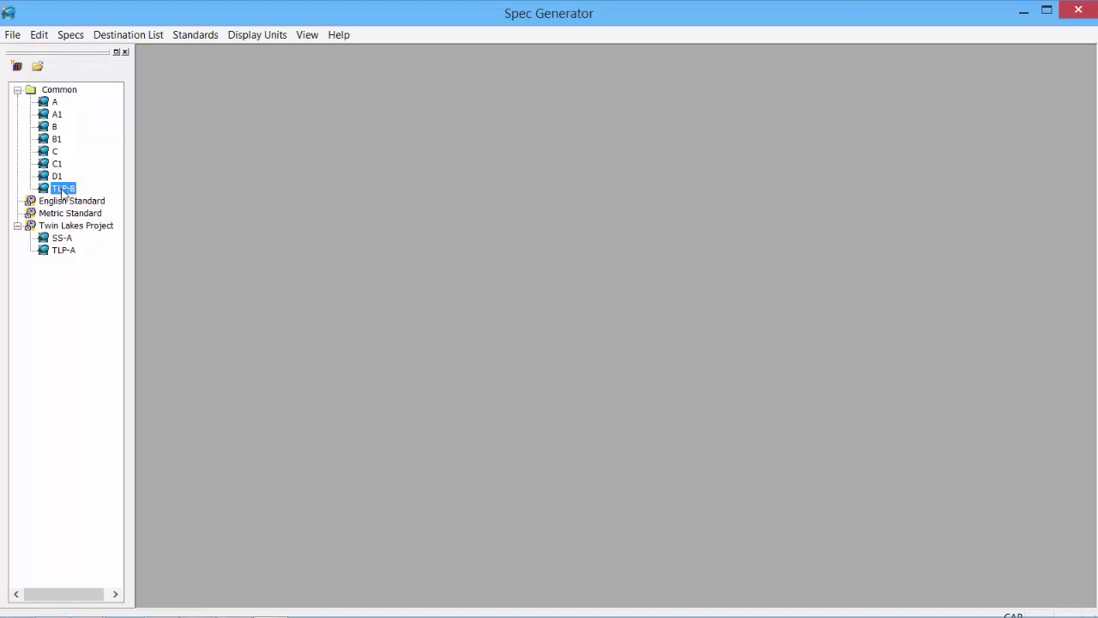
drag(63, 194, 91, 228)
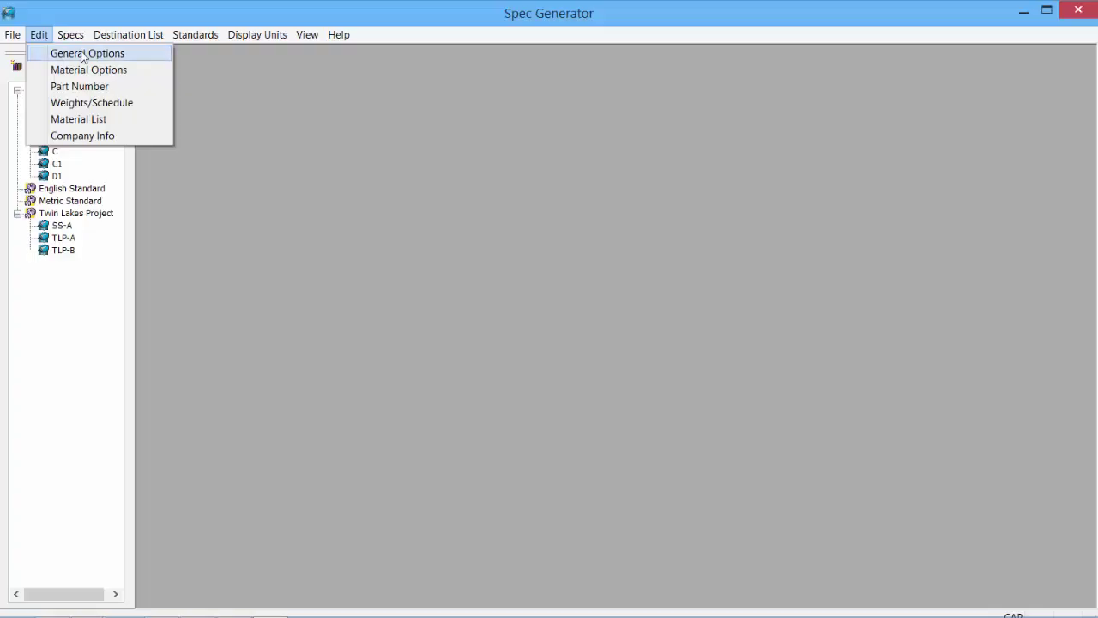
Step: Add ACME to the Manufacturer list in General Options and confirm with OK
click(83, 56)
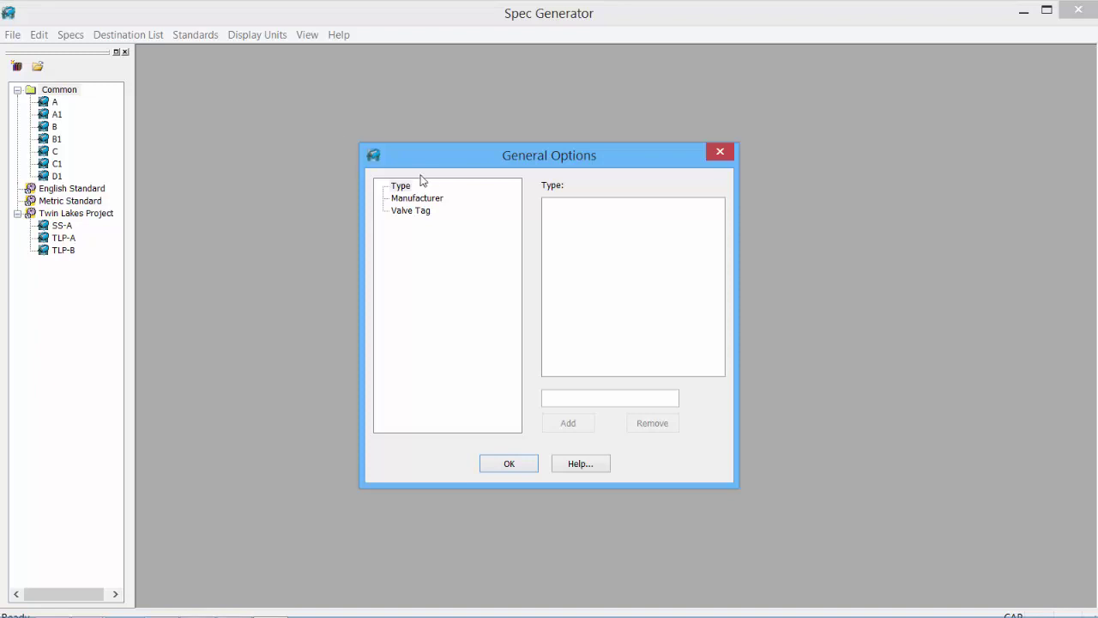
click(416, 200)
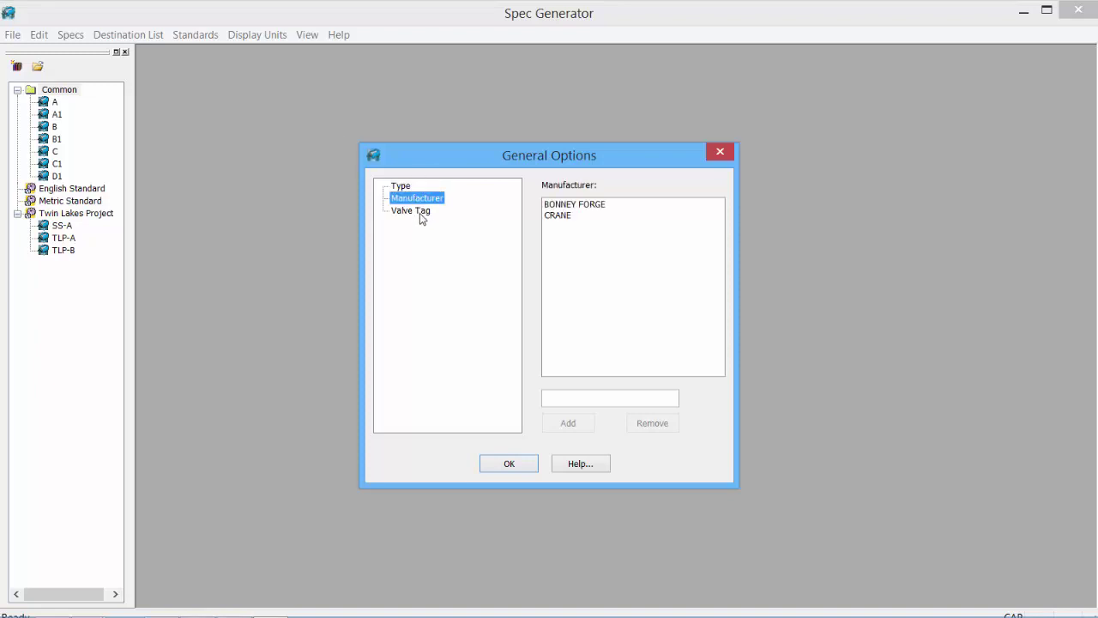
click(420, 215)
click(421, 199)
click(579, 397)
text(ACME)
click(563, 427)
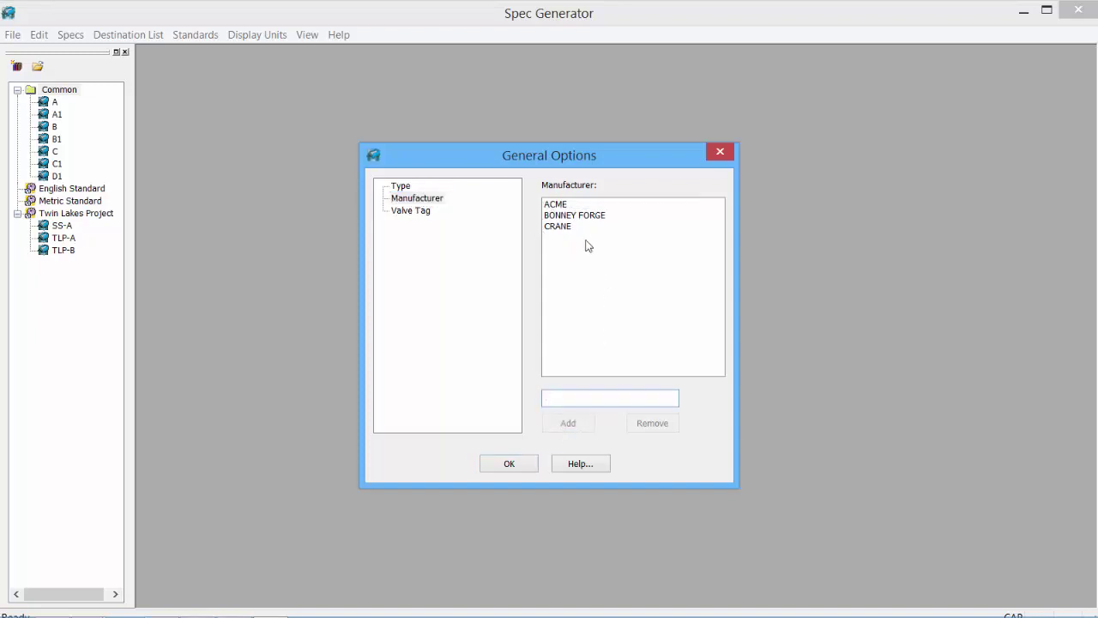
click(508, 465)
click(38, 35)
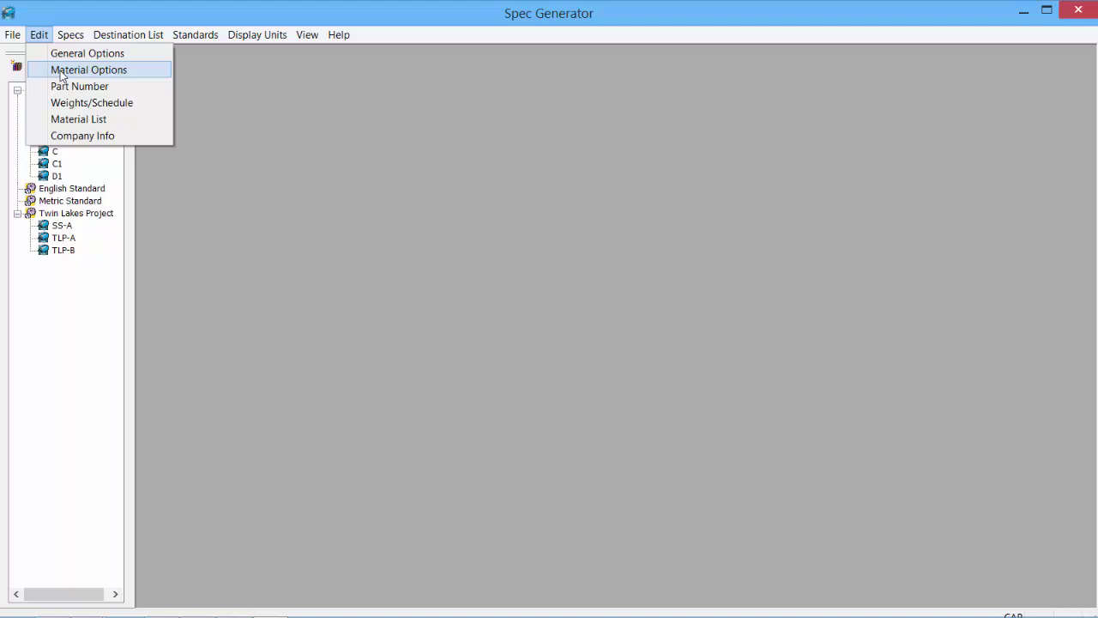
Step: In Material Options, untick the XS schedule for Carbon Steel
click(61, 71)
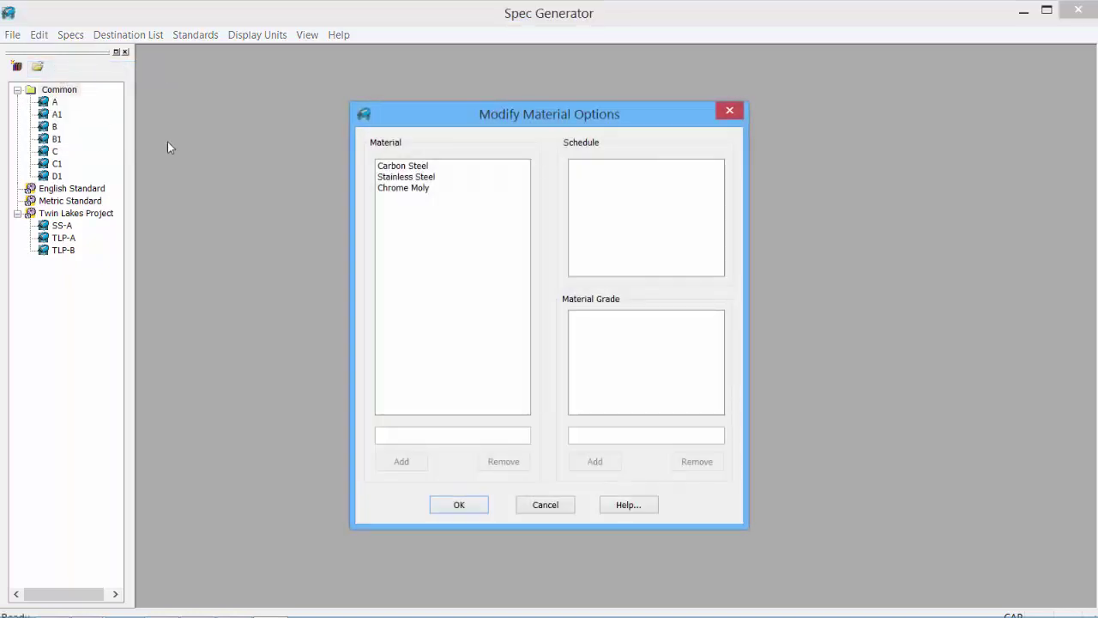
click(423, 167)
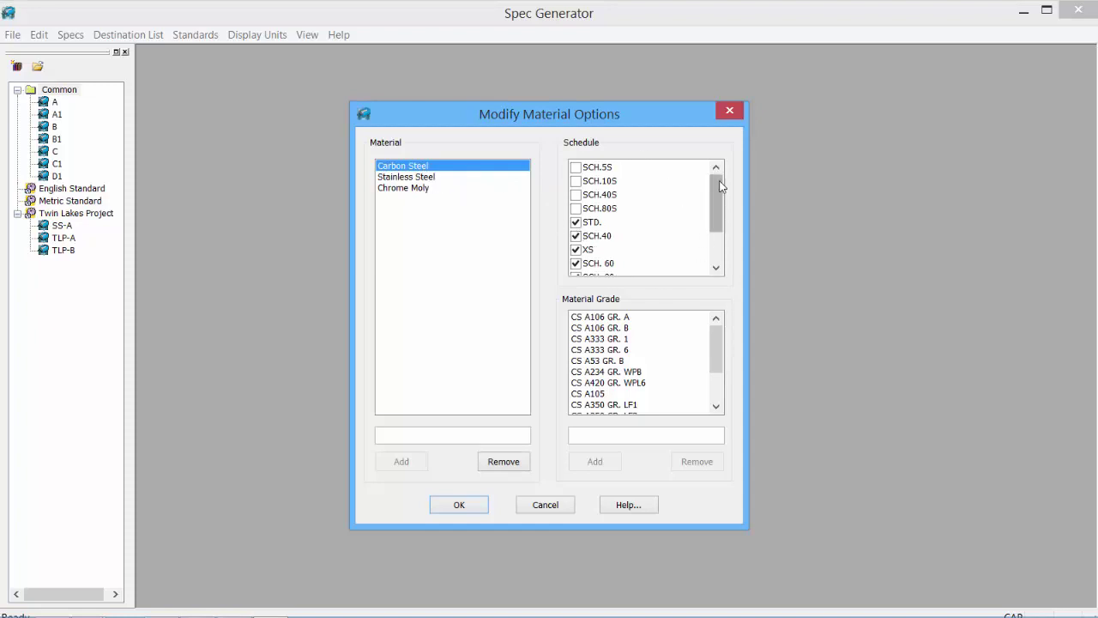
scroll(719, 193, down, 1)
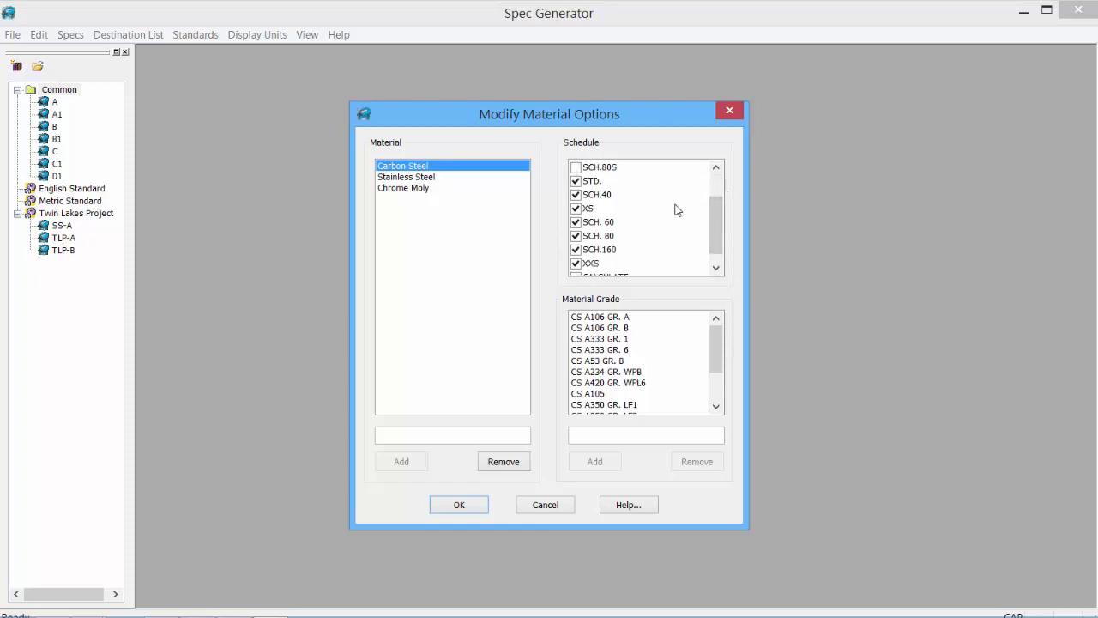
click(576, 209)
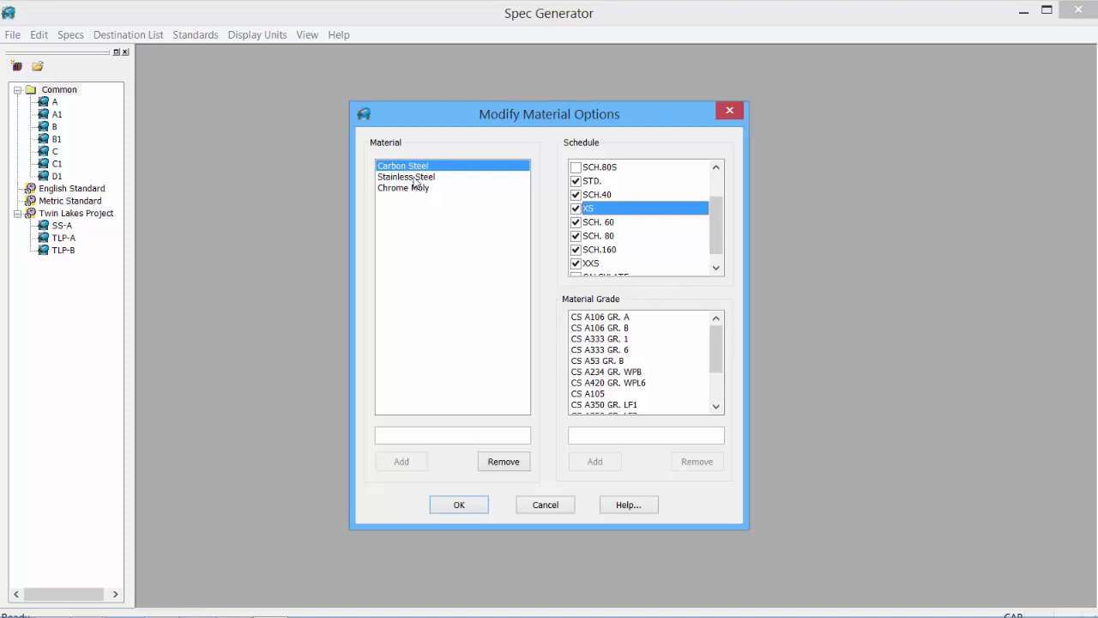
Step: Add Copper as a material with the STD. schedule and grade CP-ABC, then confirm
click(412, 435)
text(Copper)
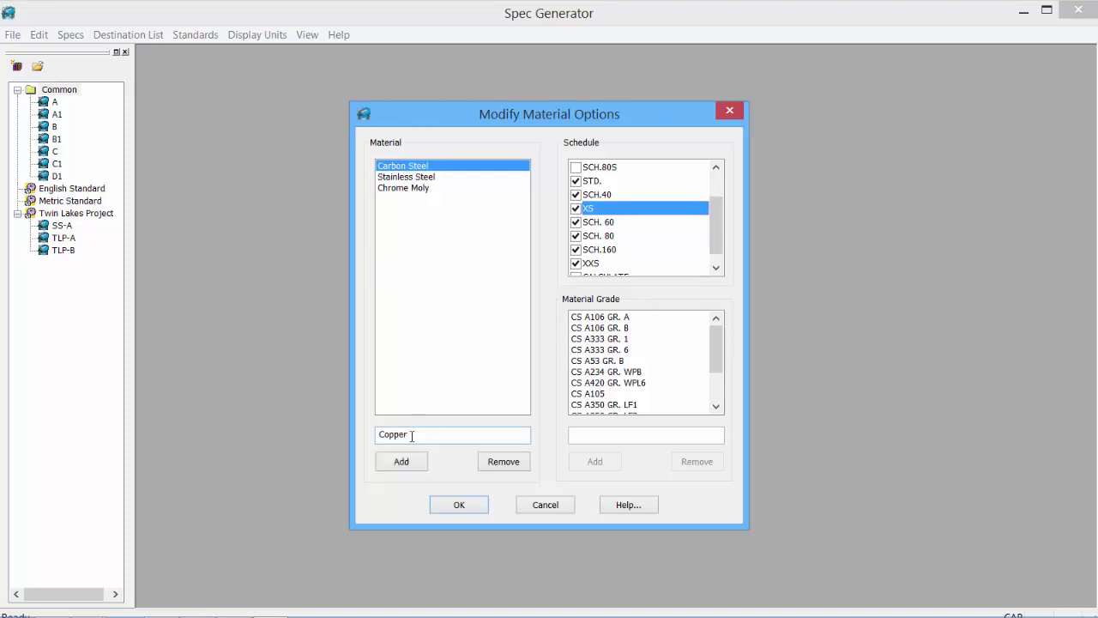
click(419, 461)
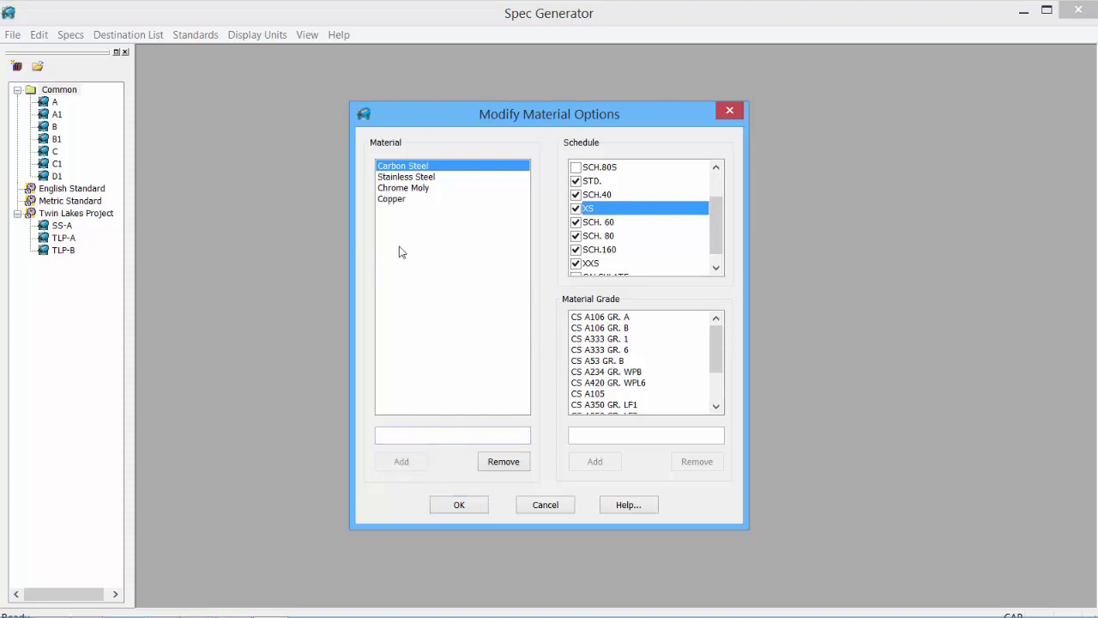
click(395, 200)
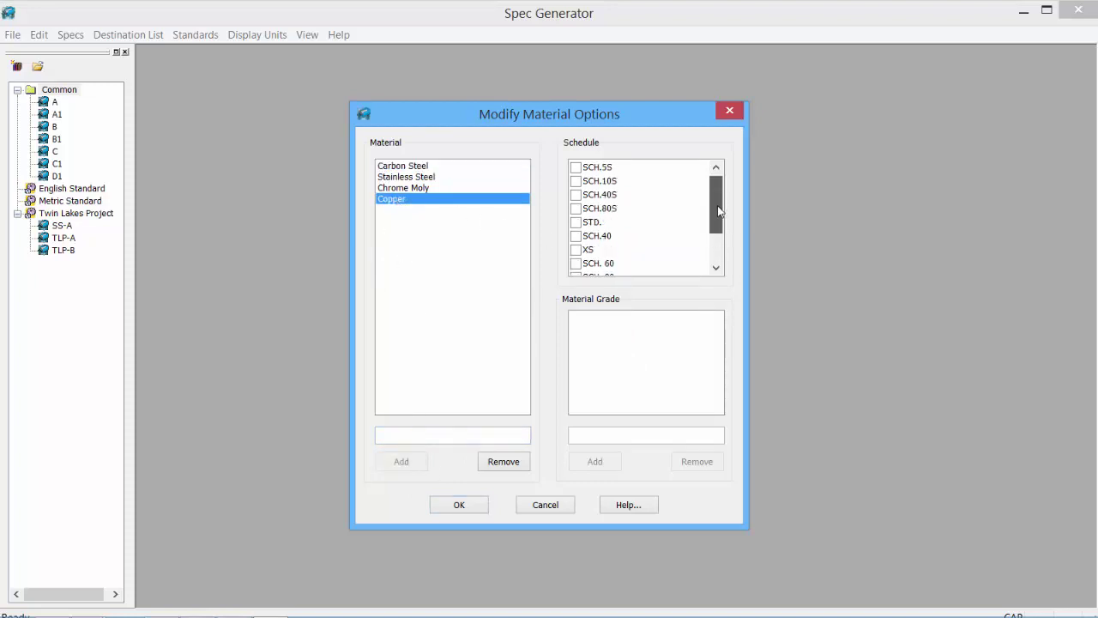
click(576, 222)
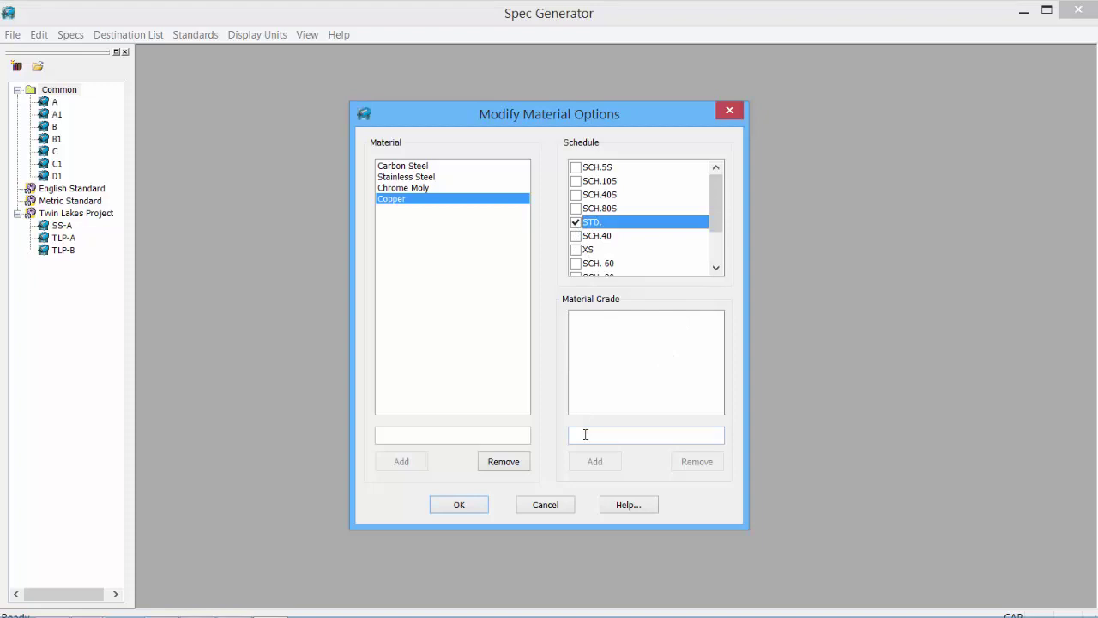
text(CP-ABC)
click(596, 463)
click(460, 508)
click(39, 36)
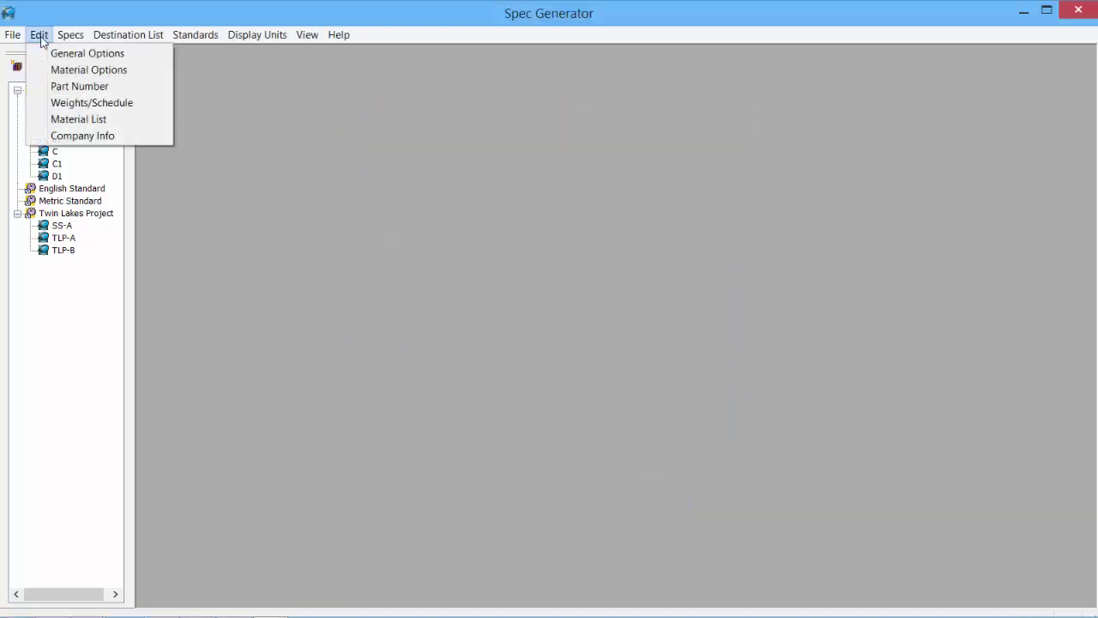
Step: Save part number CR-001 for 1/8" regular butt-weld crosses and close the Part Number Table
click(77, 87)
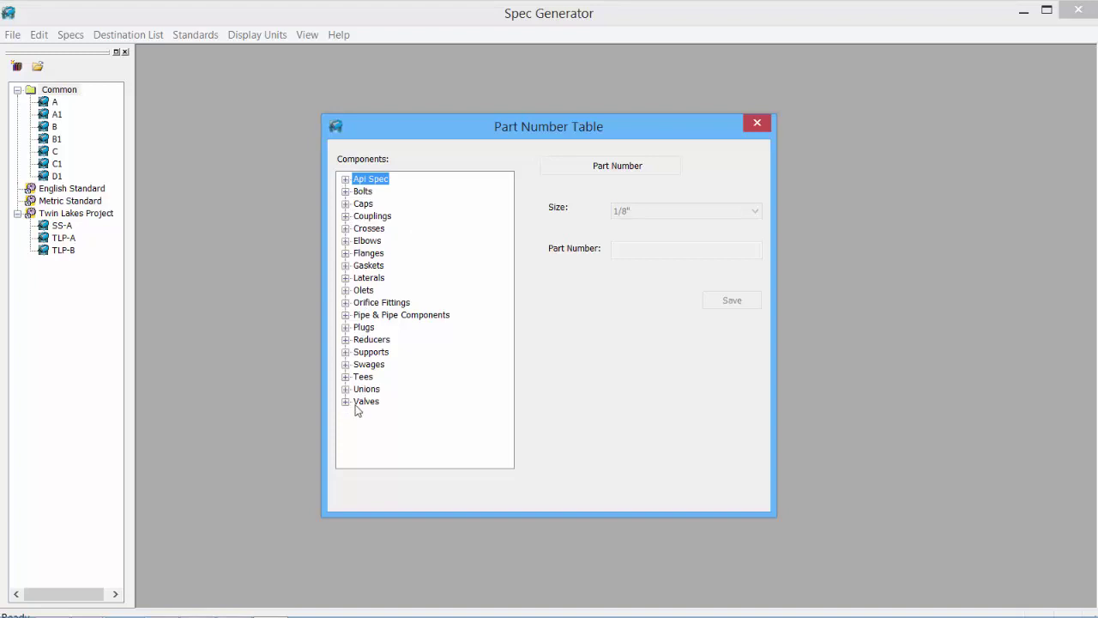
click(345, 228)
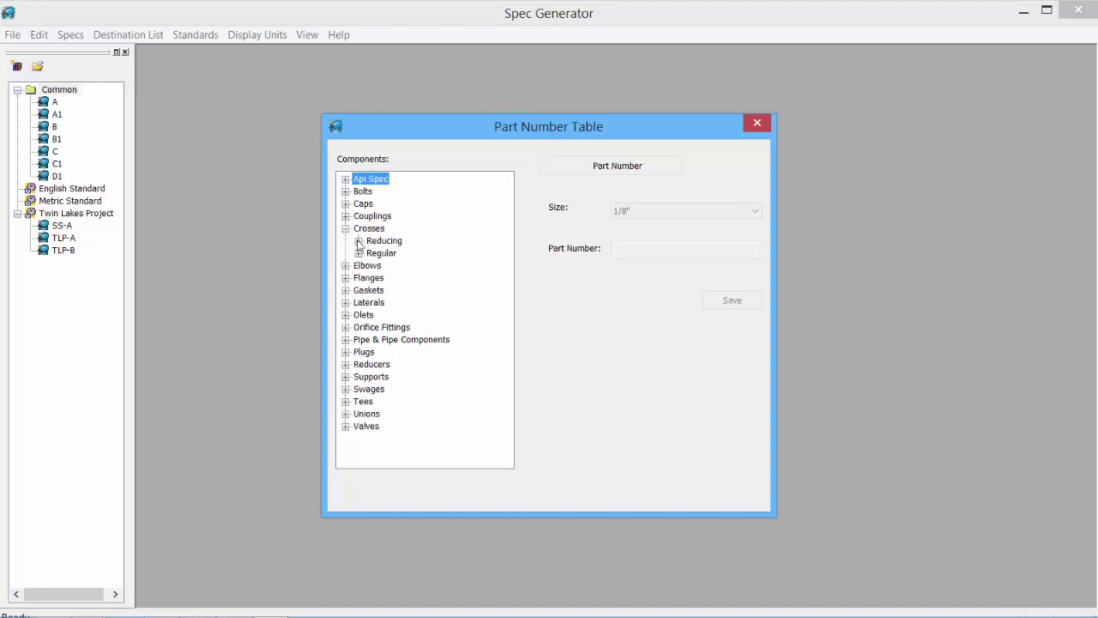
click(359, 253)
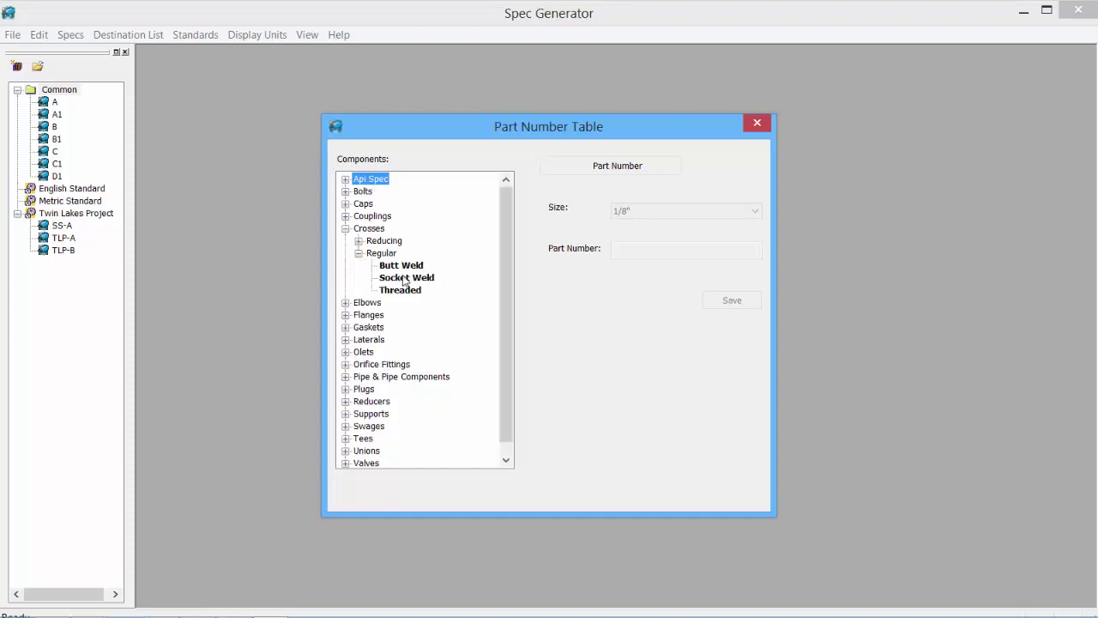
click(401, 266)
click(638, 248)
text(CR-001)
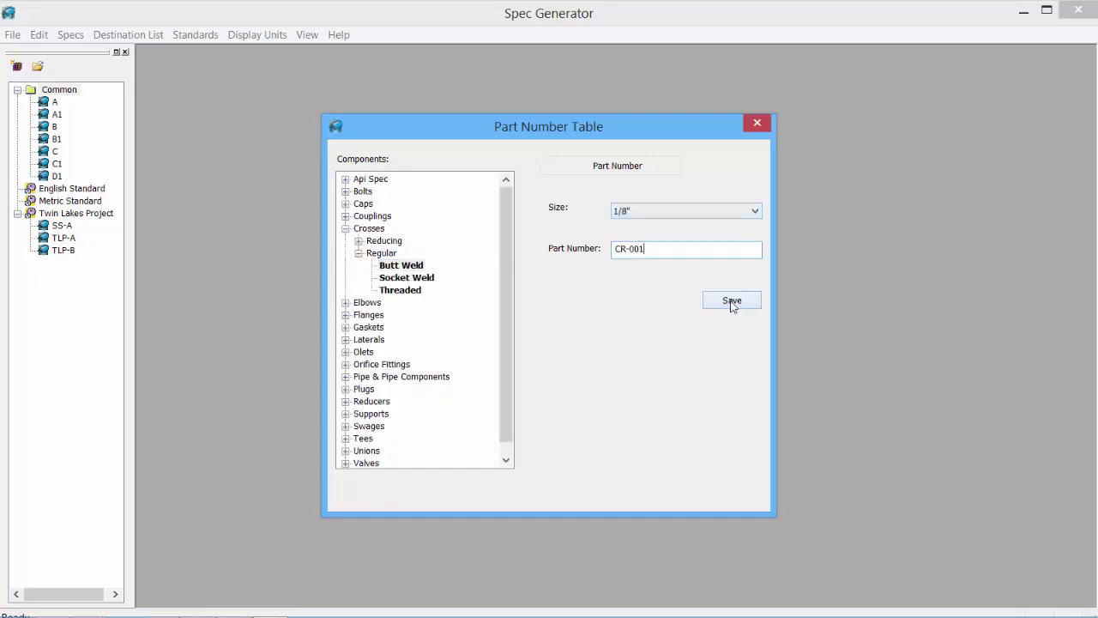
click(732, 302)
click(756, 125)
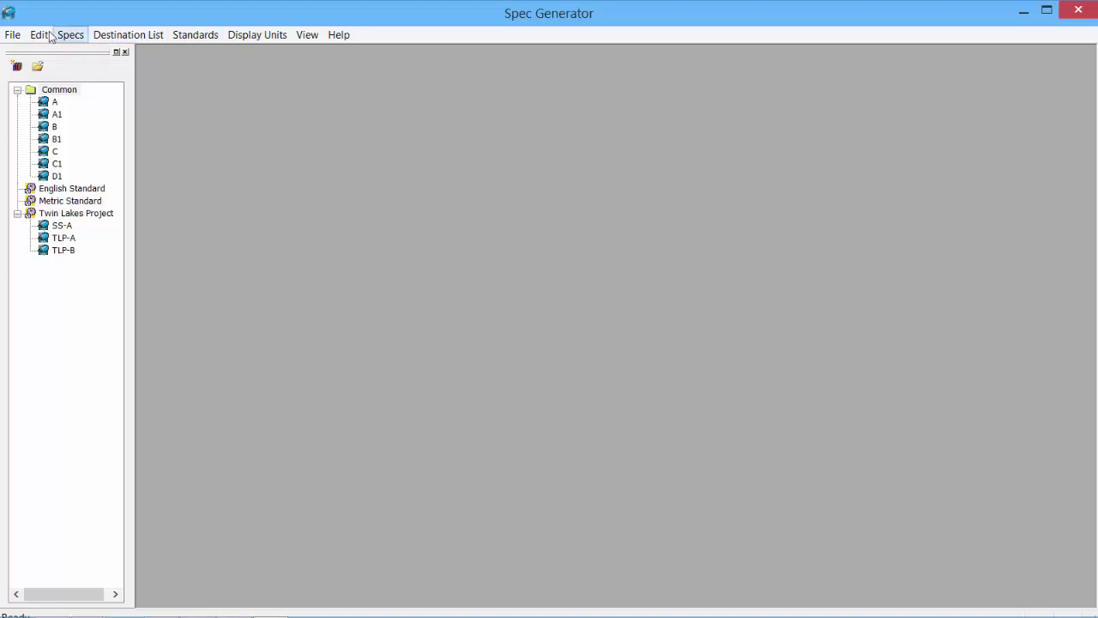
click(39, 35)
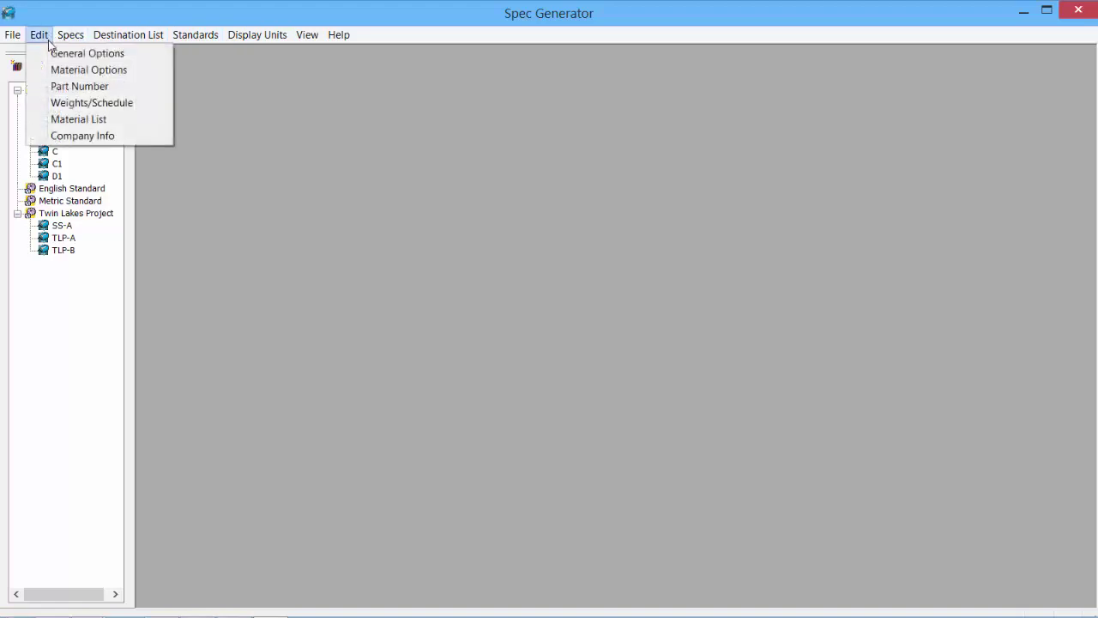
click(62, 105)
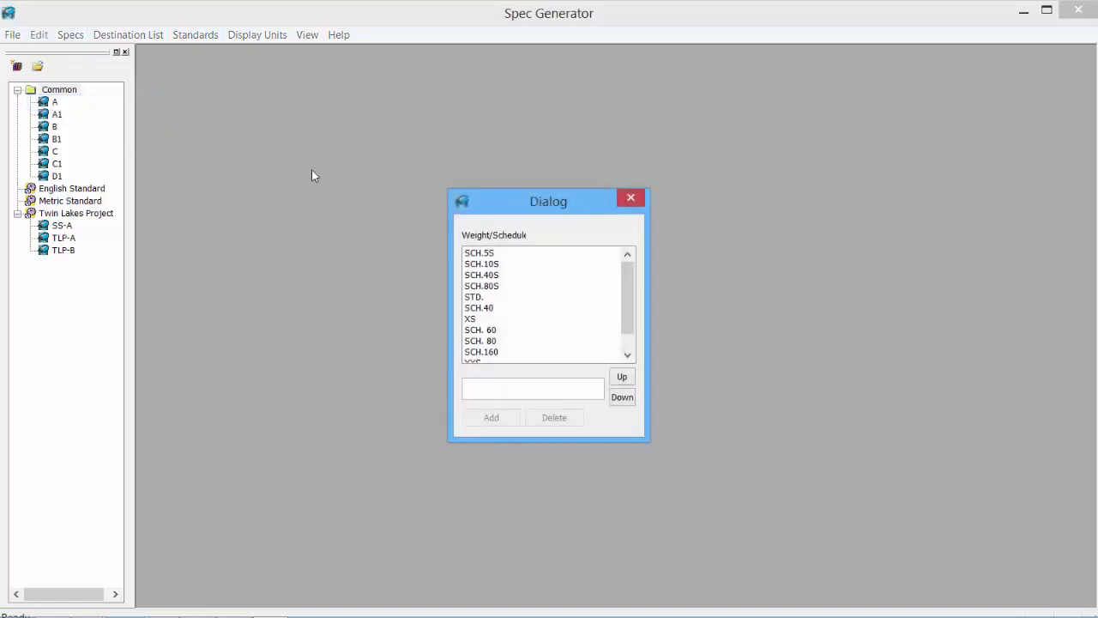
drag(628, 297, 637, 317)
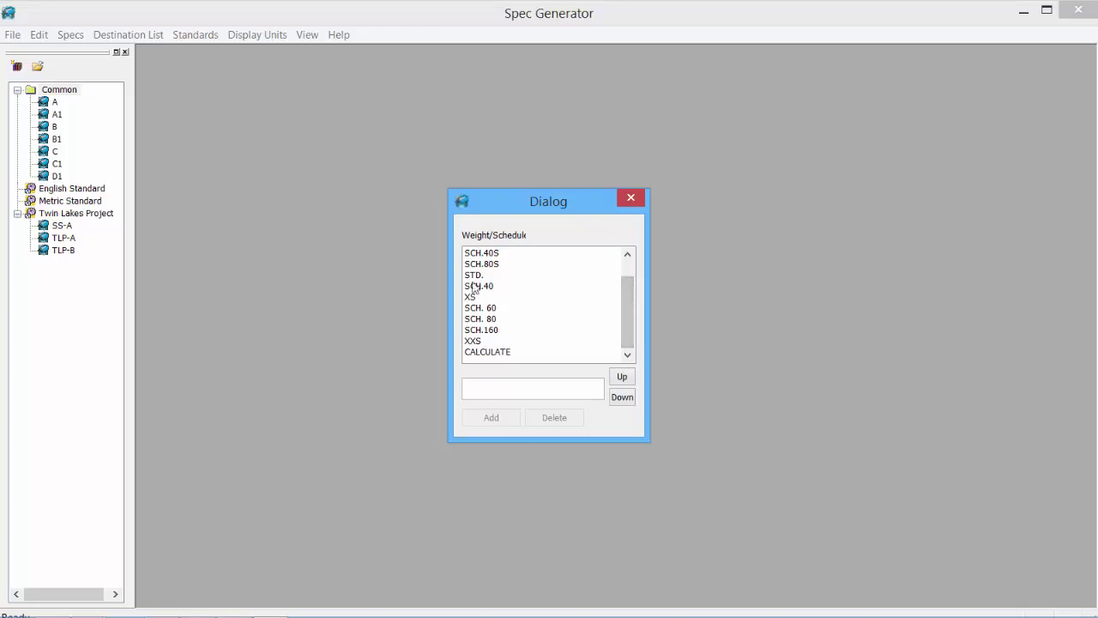
click(520, 388)
text(ABC)
click(508, 425)
drag(632, 314, 627, 261)
click(517, 352)
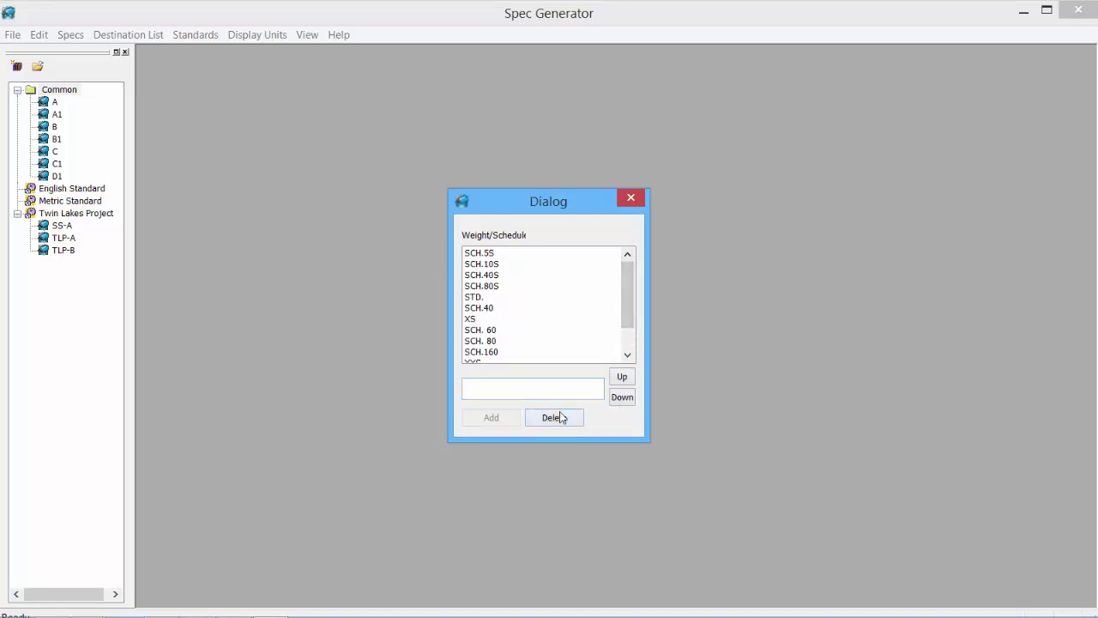
drag(628, 283, 628, 312)
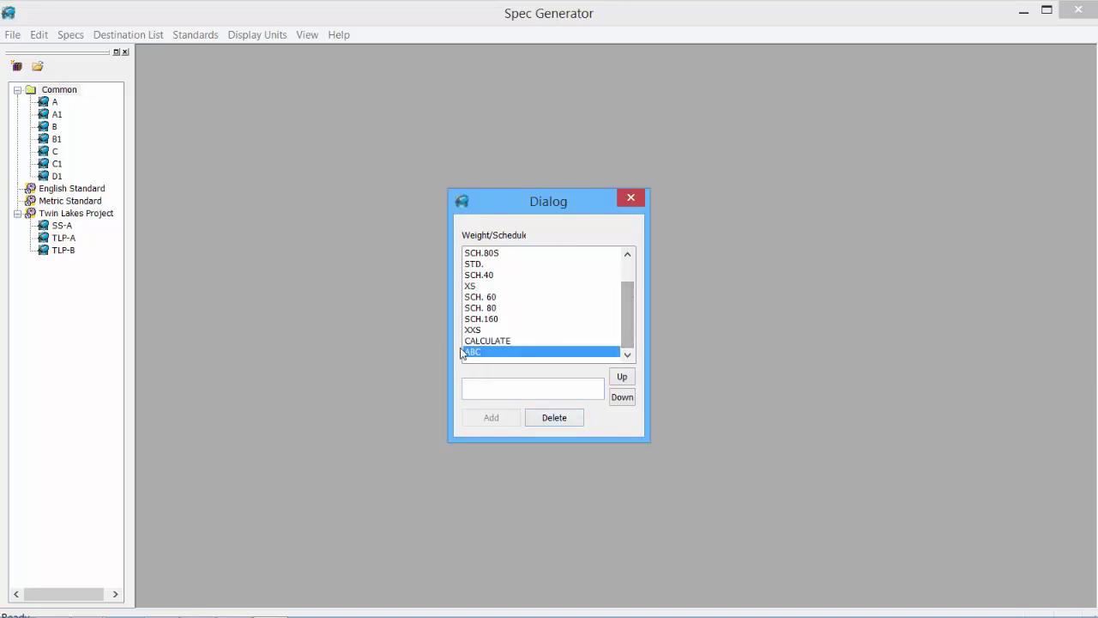
click(552, 418)
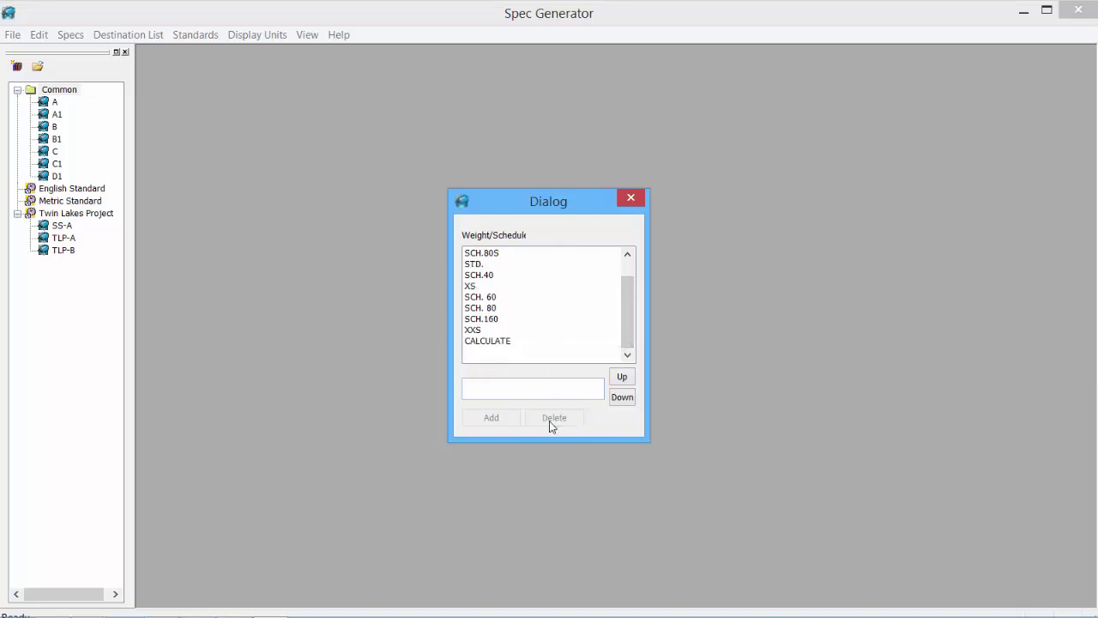
click(630, 198)
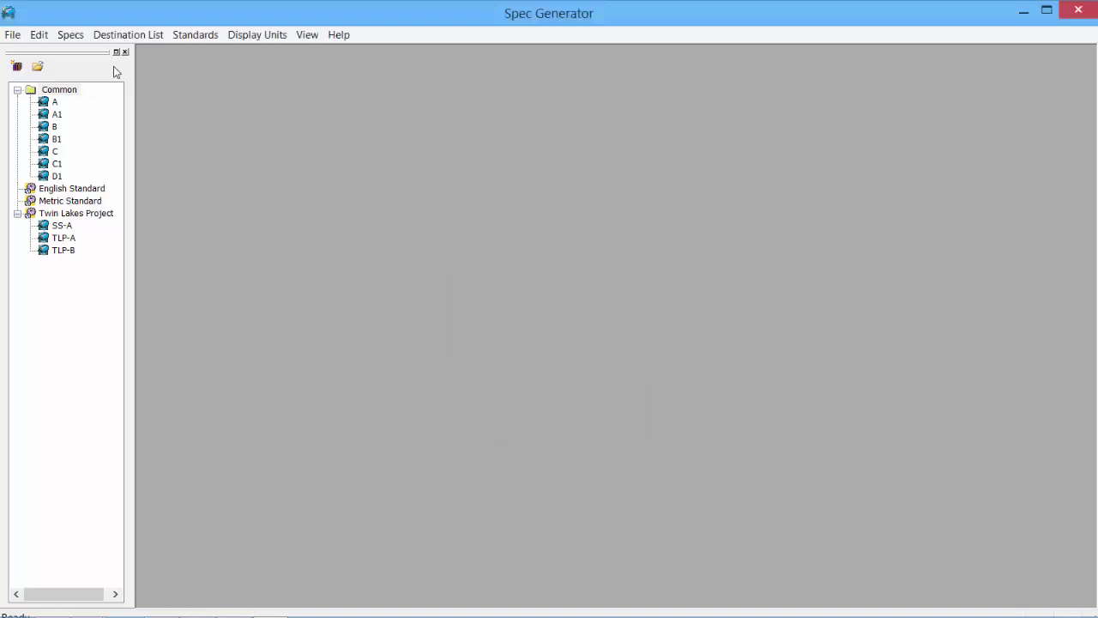
Step: Set the Material List group to Copper and add CP-ABC to the pipe materials
click(38, 34)
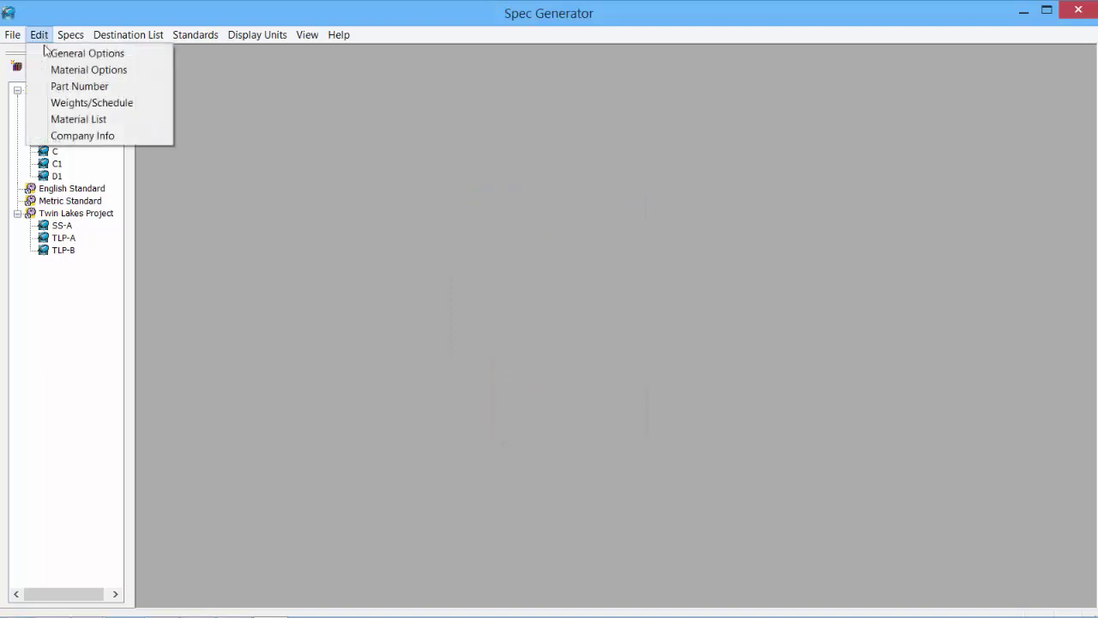
click(73, 119)
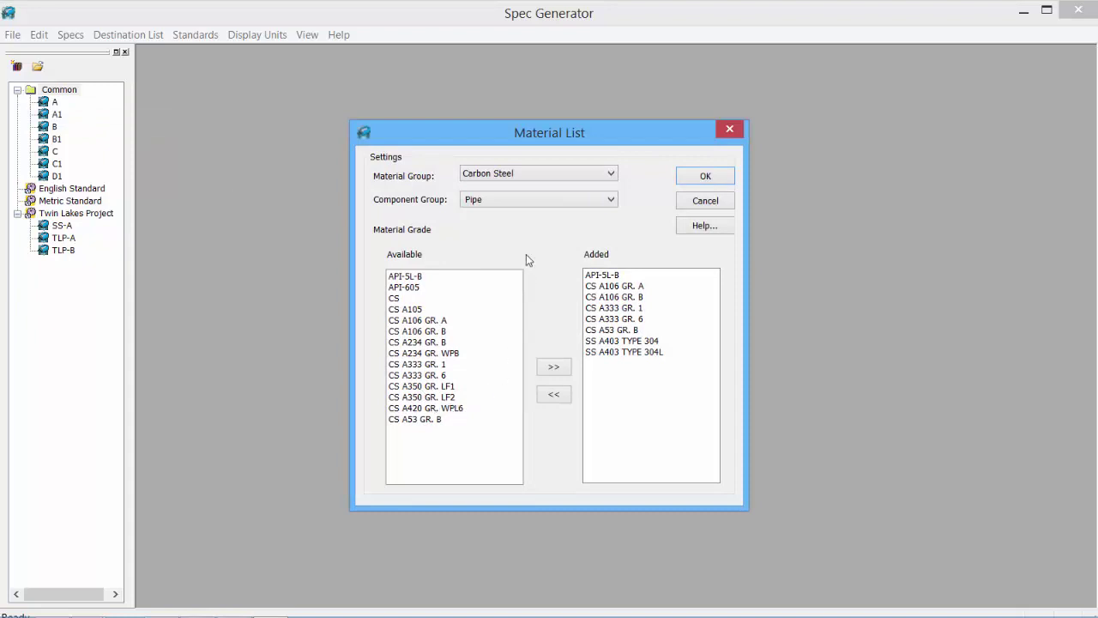
click(535, 175)
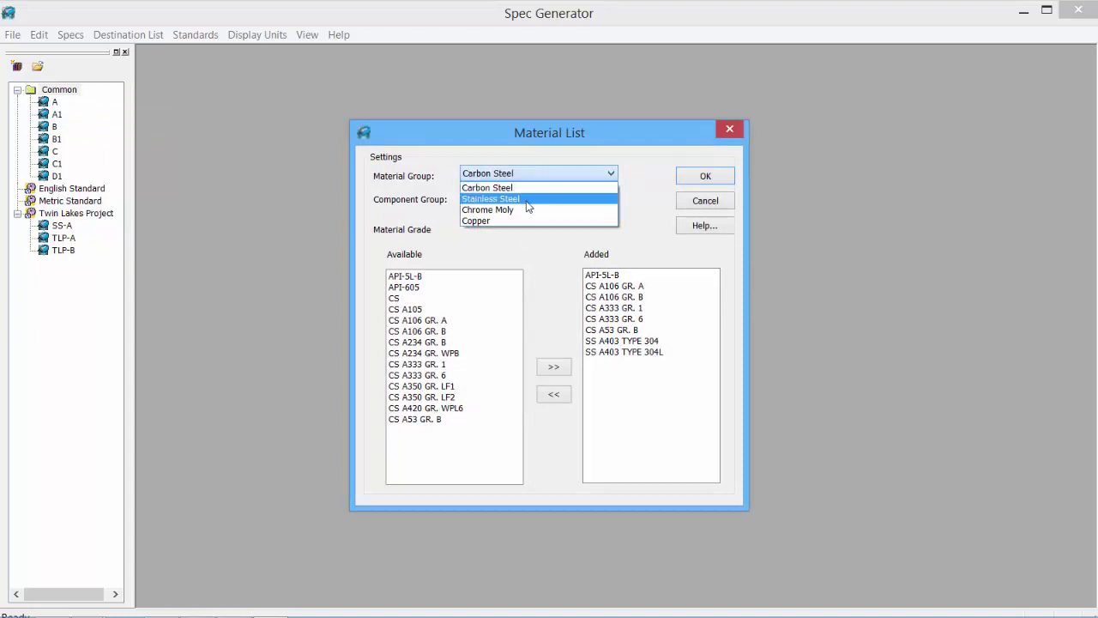
click(484, 220)
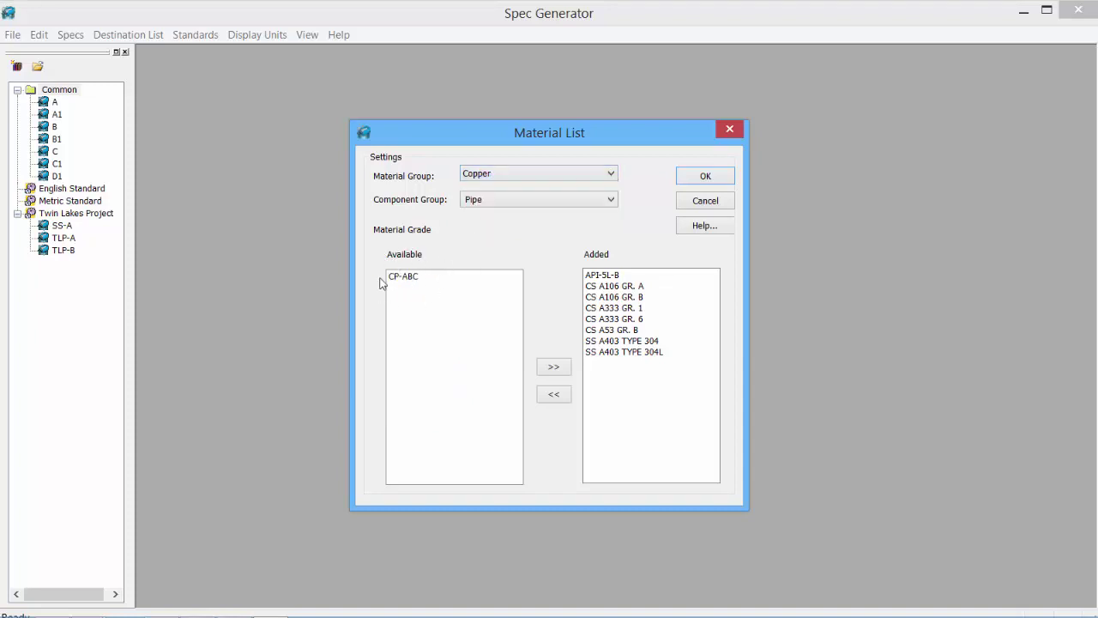
click(406, 275)
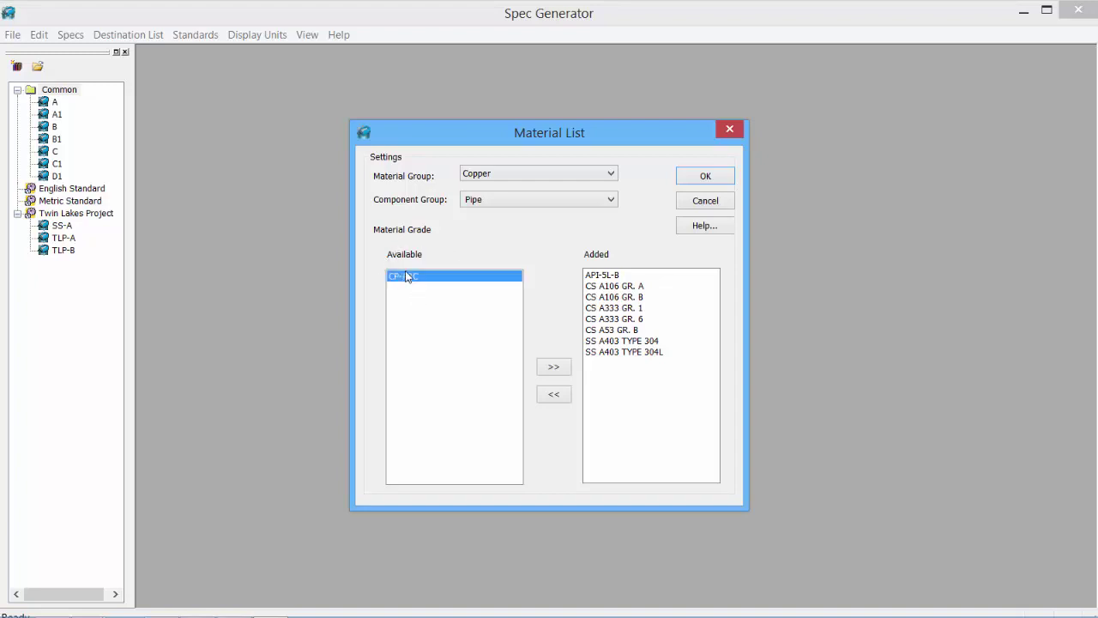
click(560, 367)
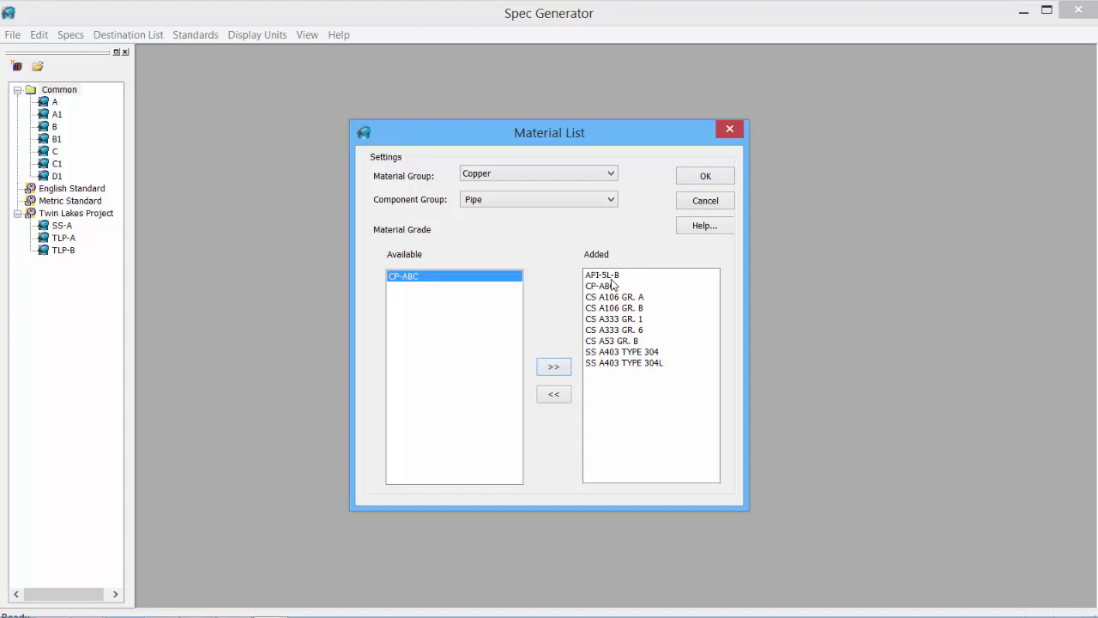
Step: Remove SS A403 TYPE 304 and 304L from the pipe materials, keeping Pipe as component group
click(609, 352)
click(554, 393)
click(613, 354)
click(556, 395)
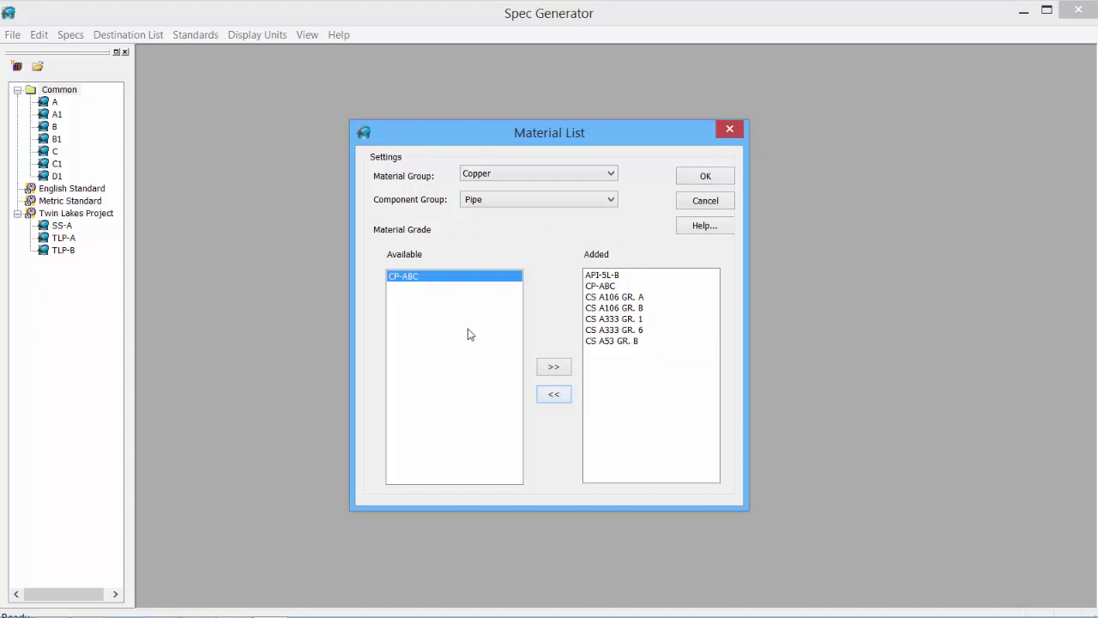
click(514, 198)
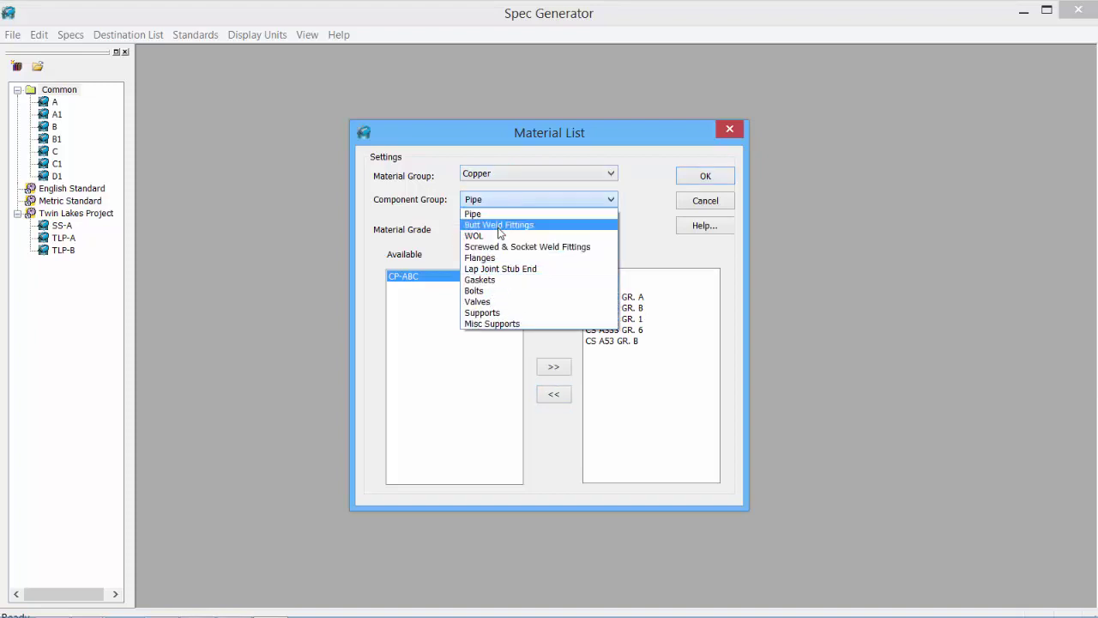
click(640, 178)
click(712, 177)
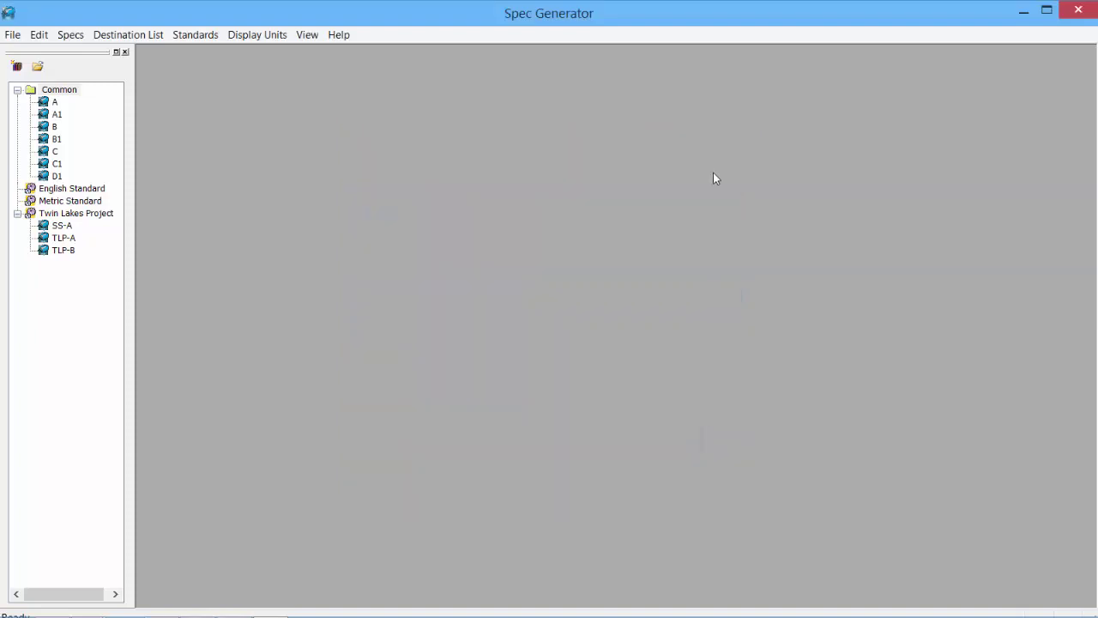
click(38, 34)
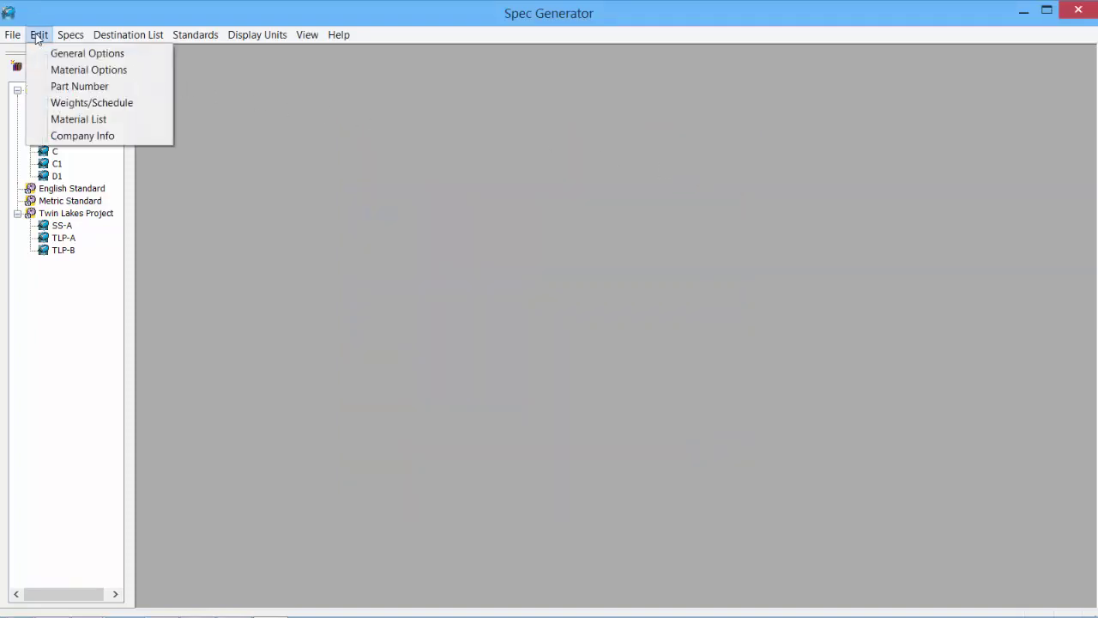
click(70, 137)
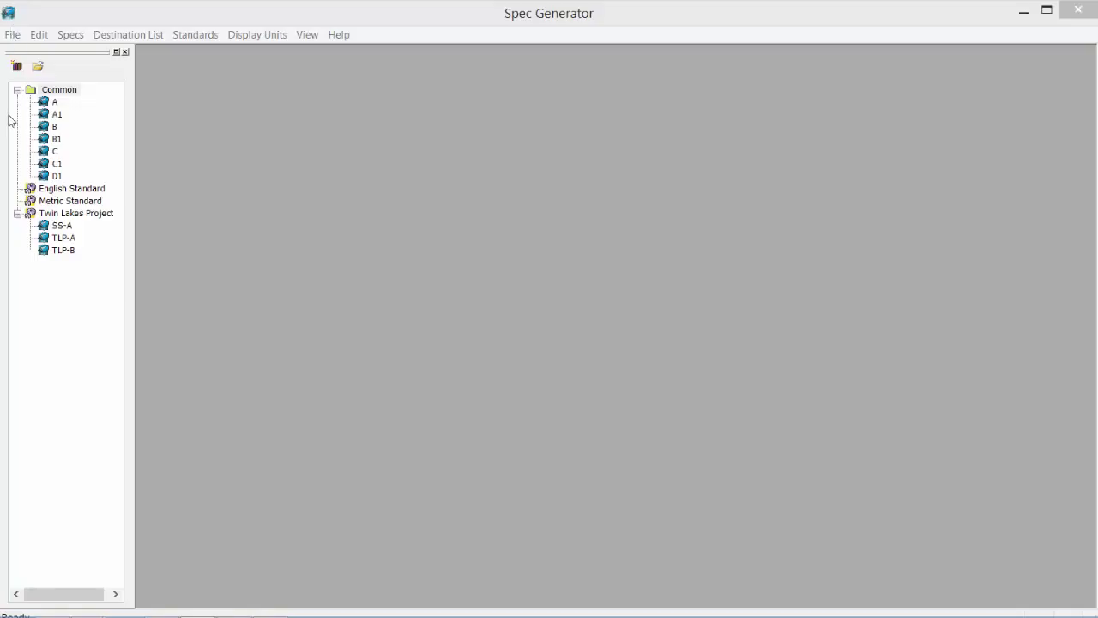
Step: Give TLP-B design pressure 400, operating pressure 300, design 450, operating 325, 1/8" corrosion allowance, and apply
double_click(69, 253)
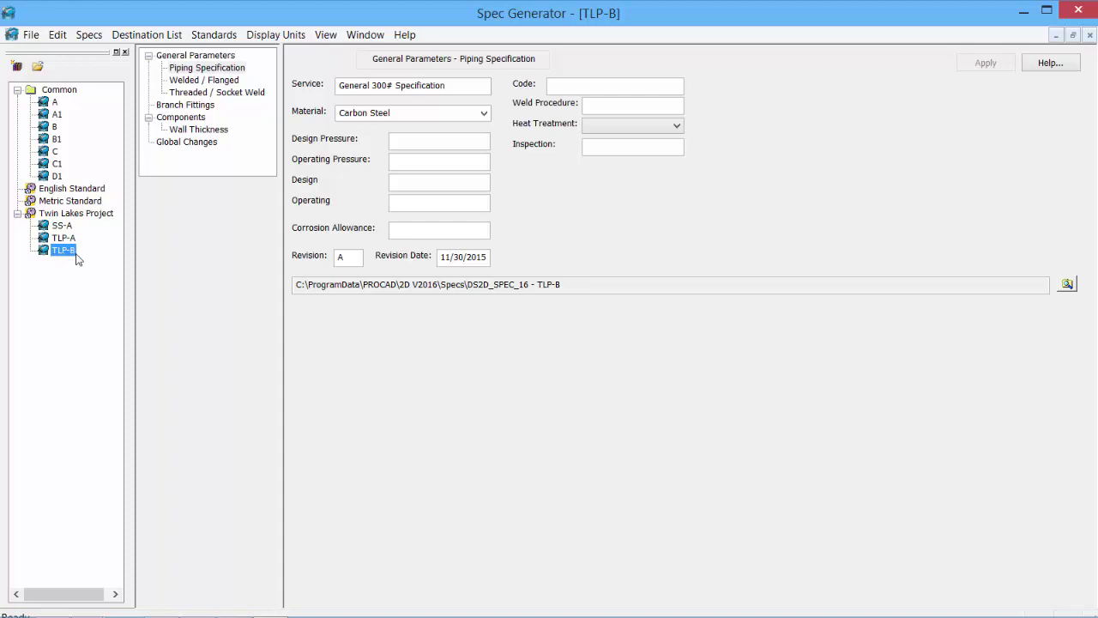
click(242, 69)
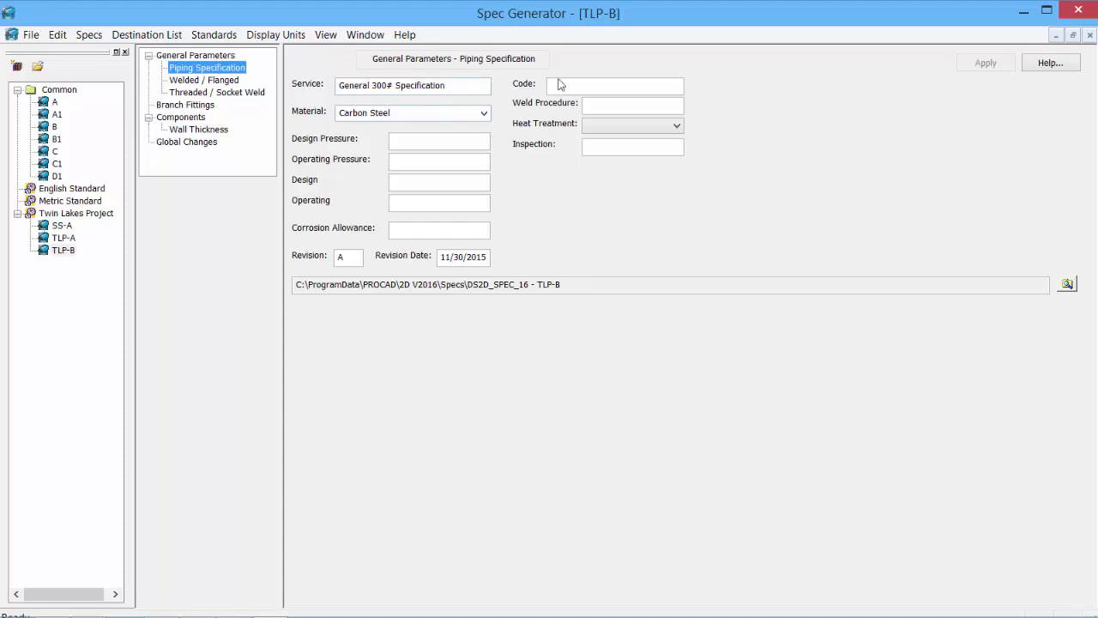
click(427, 138)
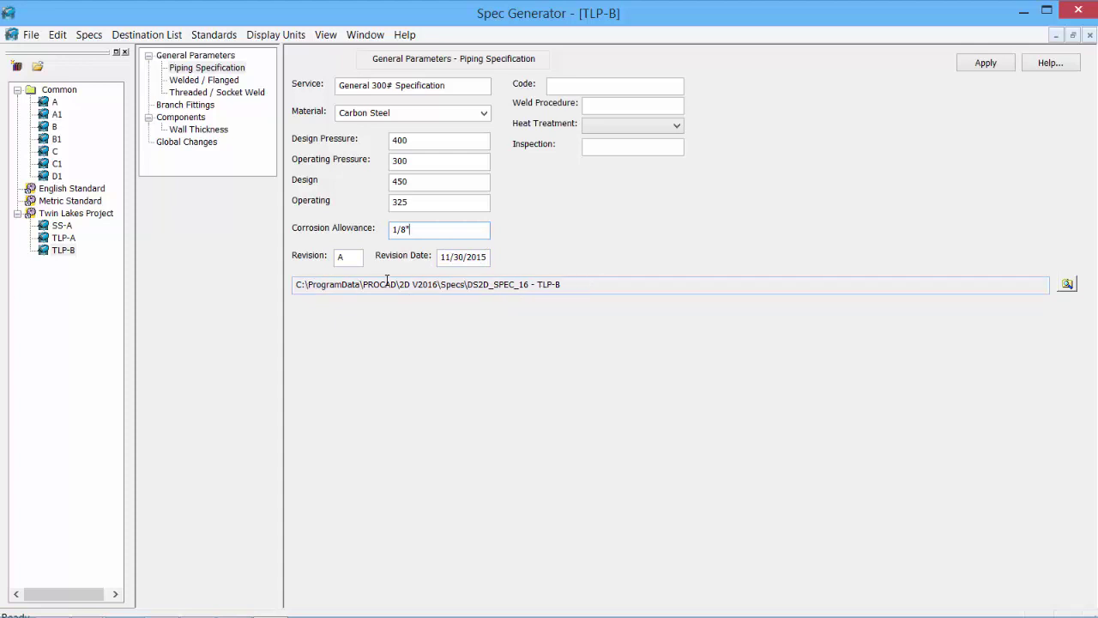
click(984, 63)
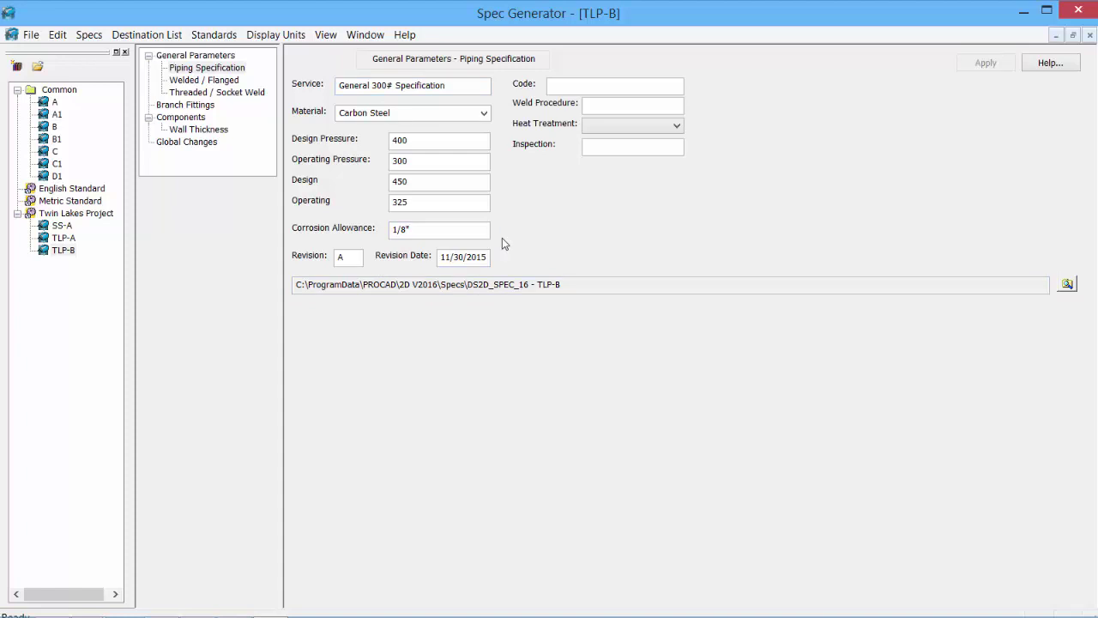
Step: Keep Welded / Flanged at ANSI 300, raised face, stud bolts, 1/8" gasket, standard weight WOL/EOL
click(188, 80)
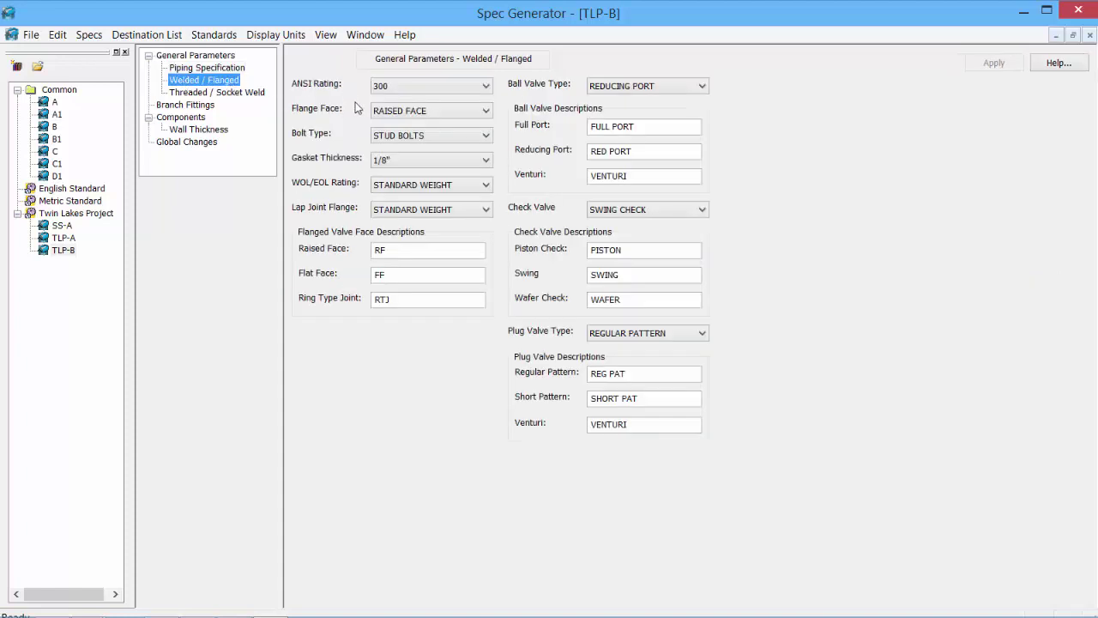
click(436, 89)
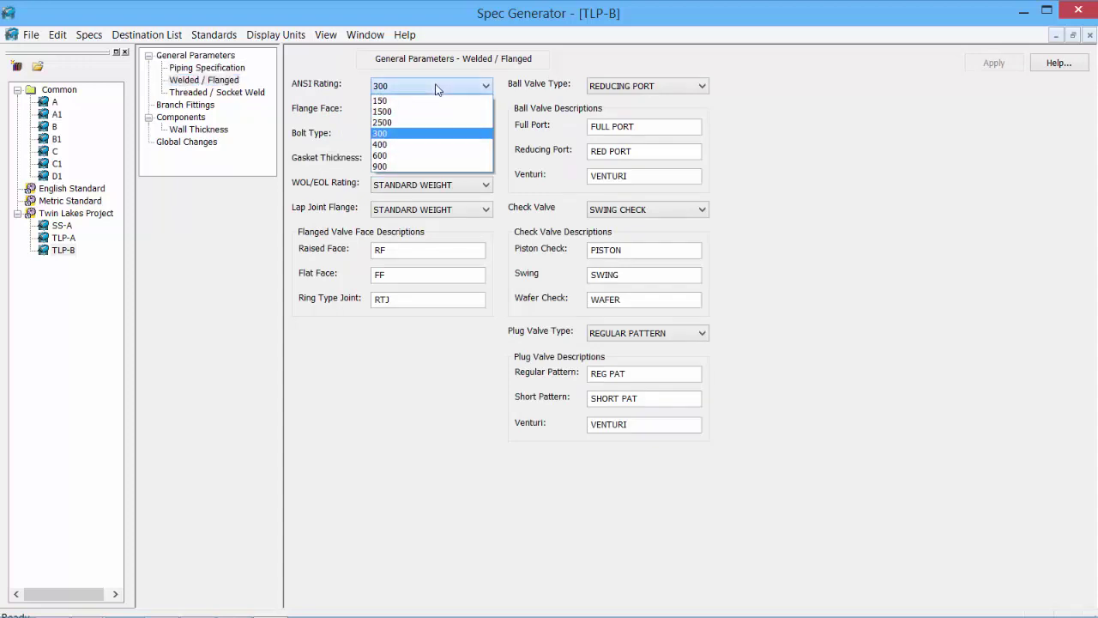
click(436, 89)
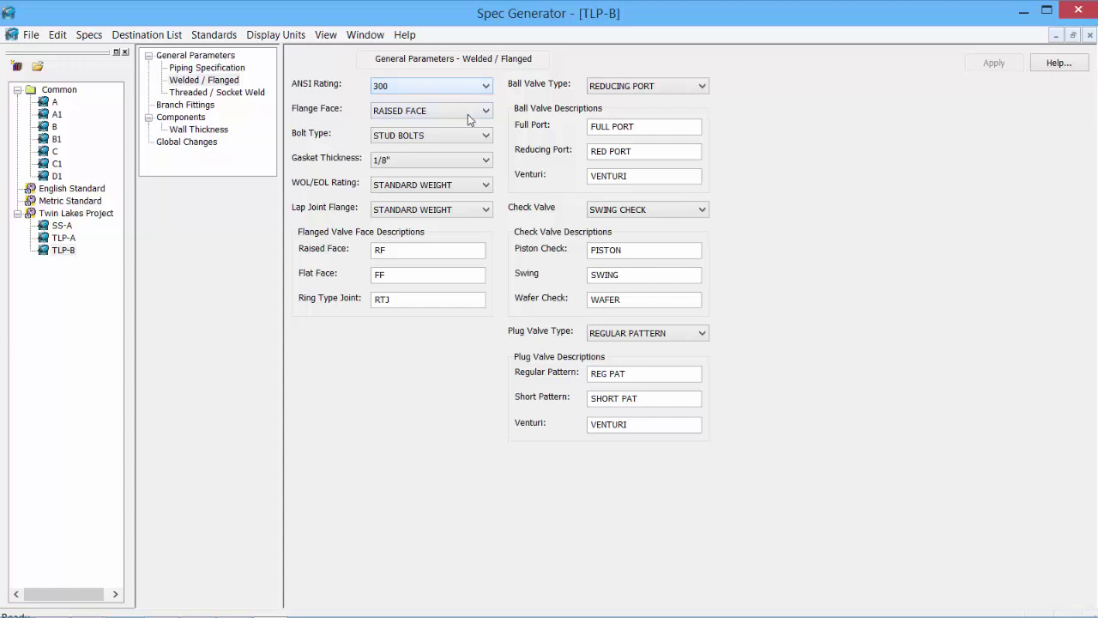
click(470, 116)
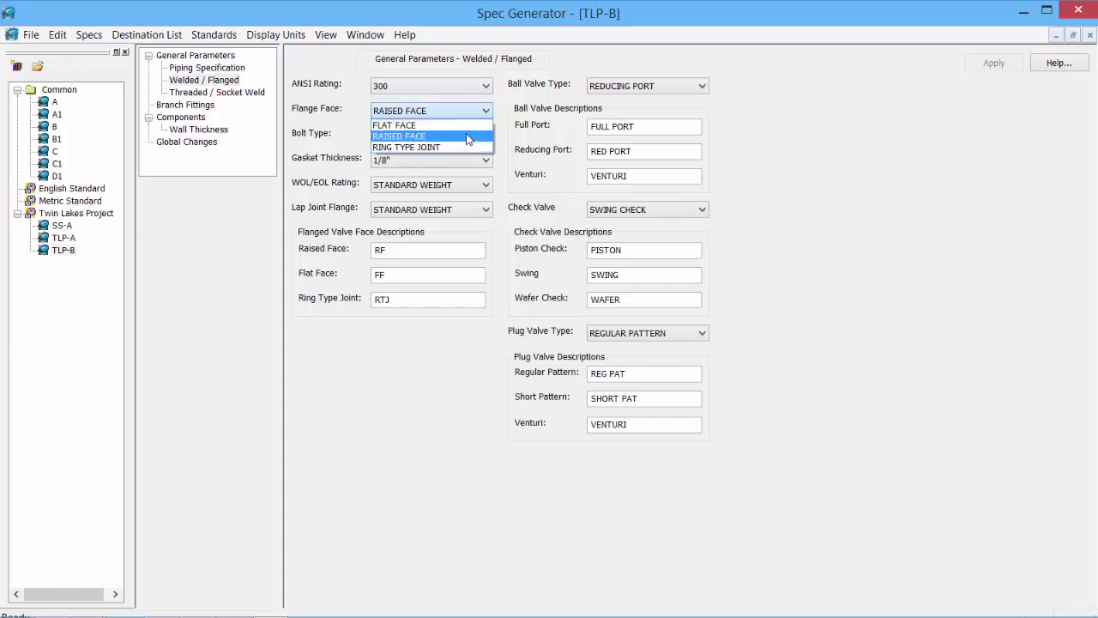
click(469, 136)
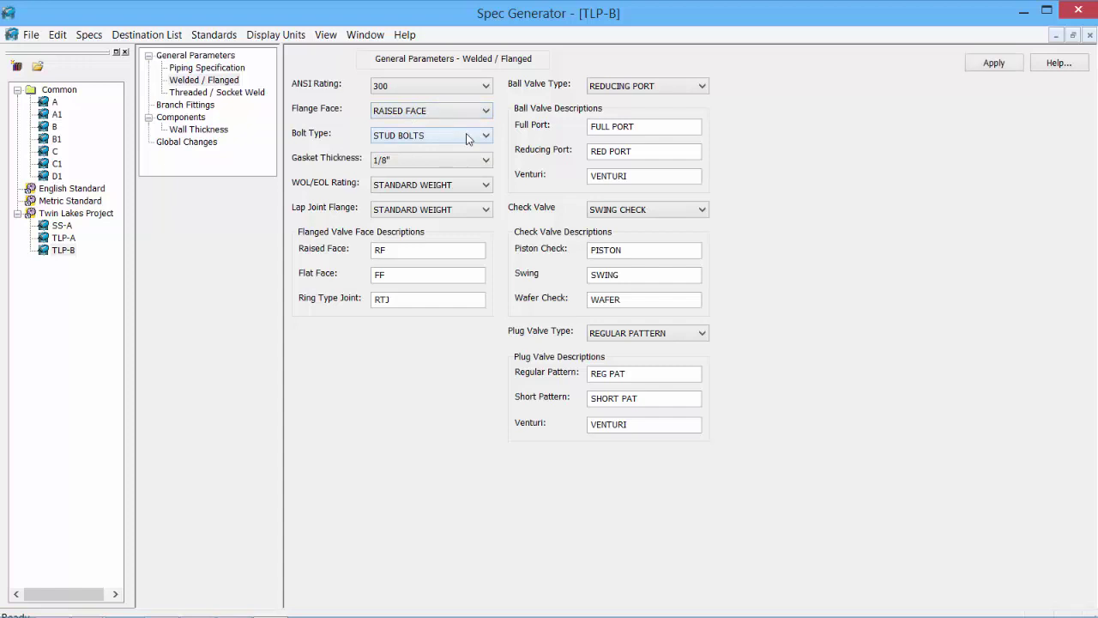
click(468, 137)
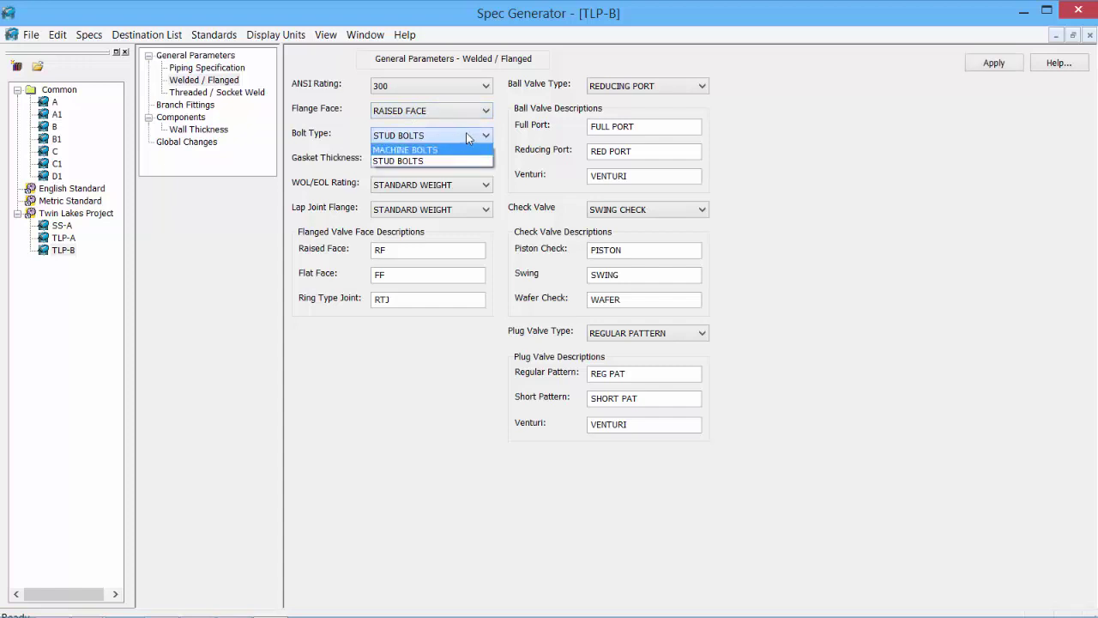
click(469, 138)
click(464, 163)
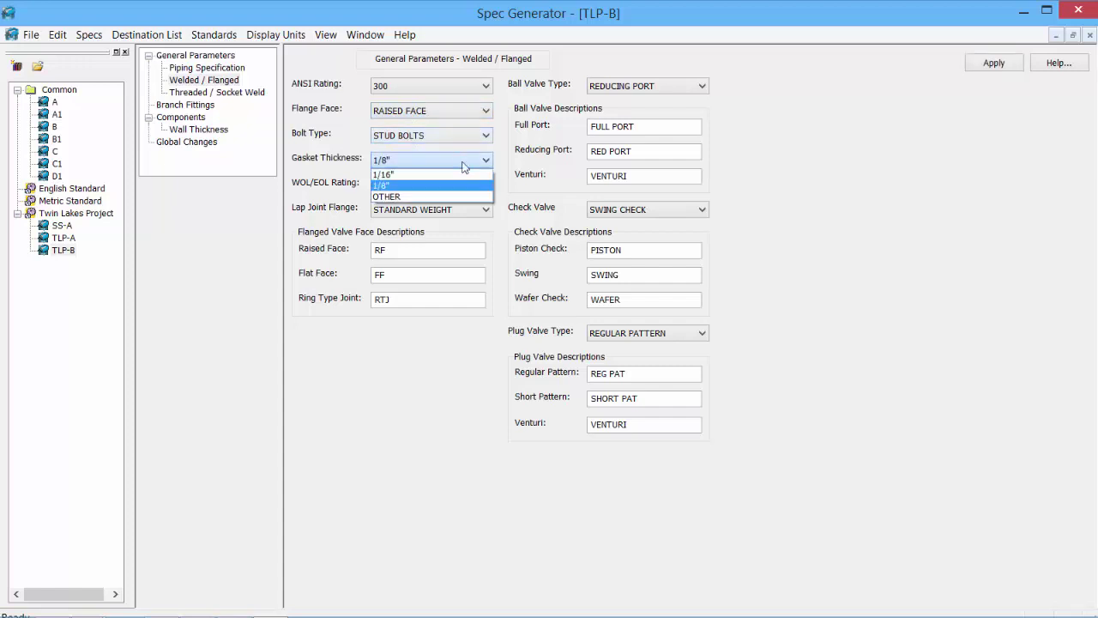
click(458, 186)
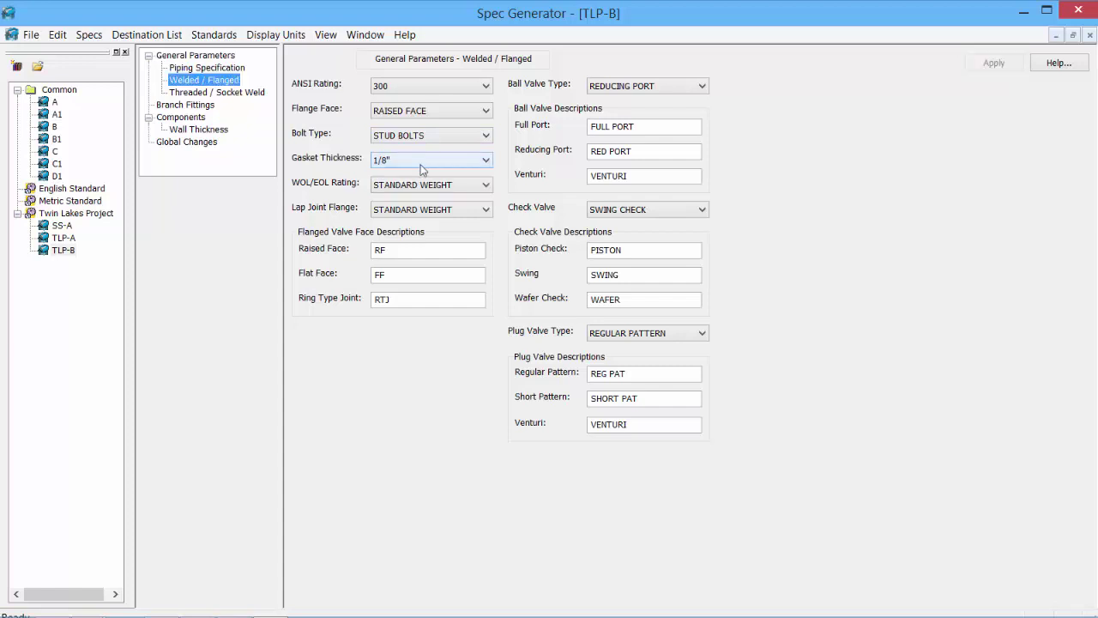
click(481, 187)
click(481, 188)
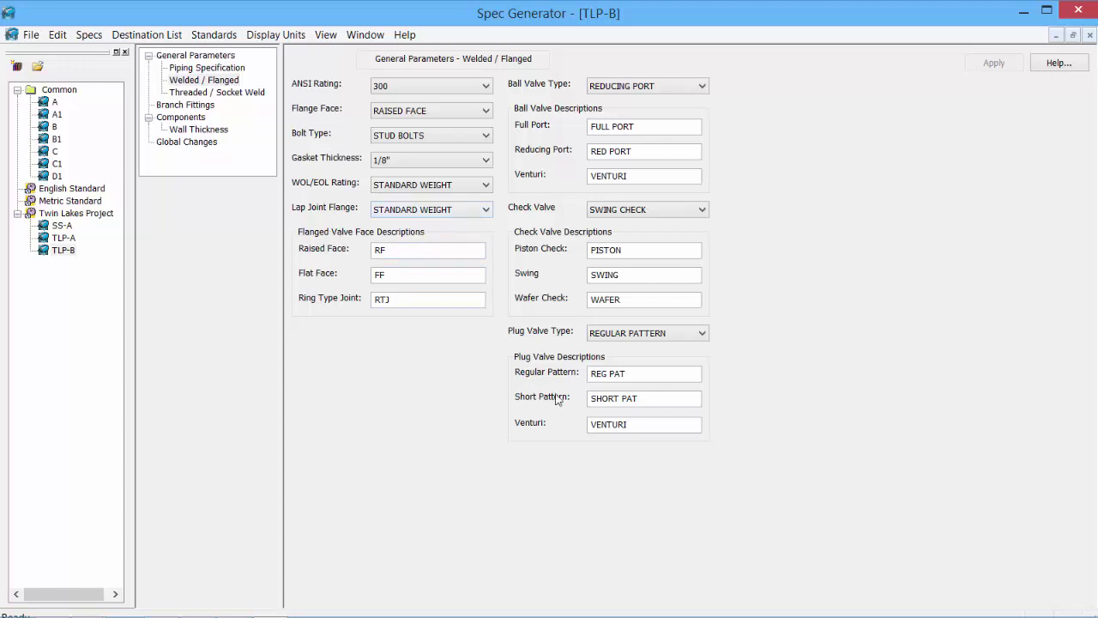
Step: Keep reducing port as the ball valve type and swing check as the check valve
click(678, 89)
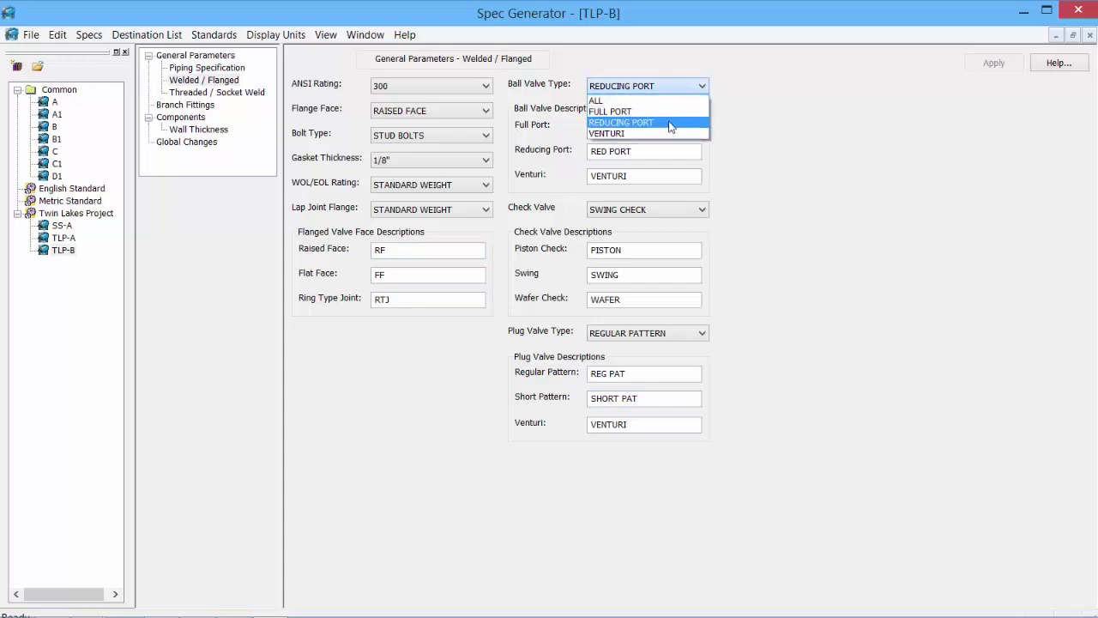
click(636, 226)
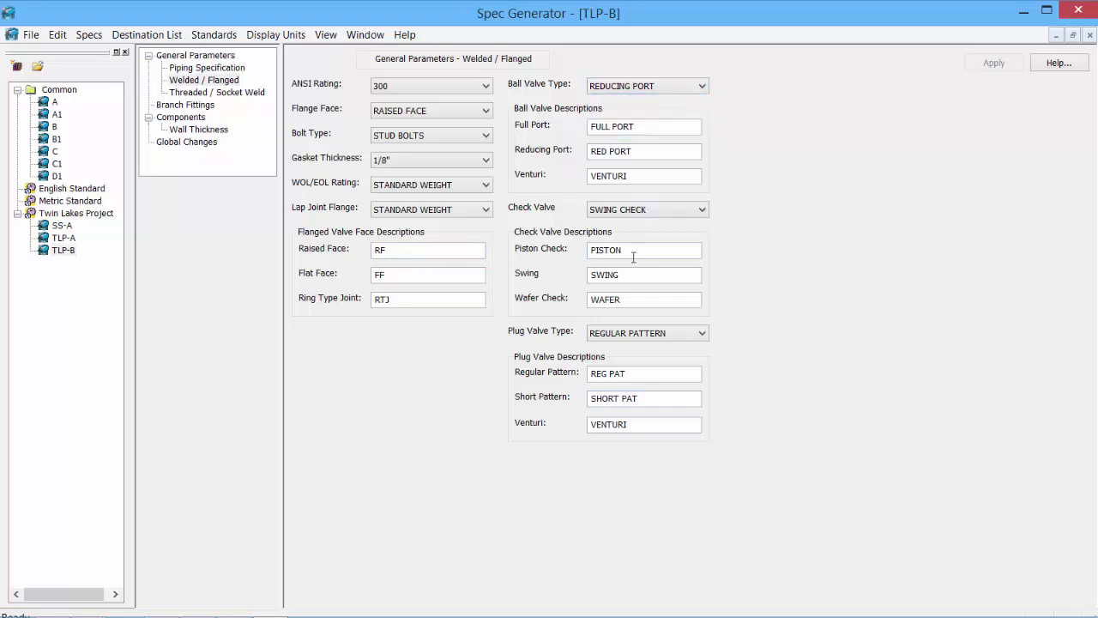
click(653, 211)
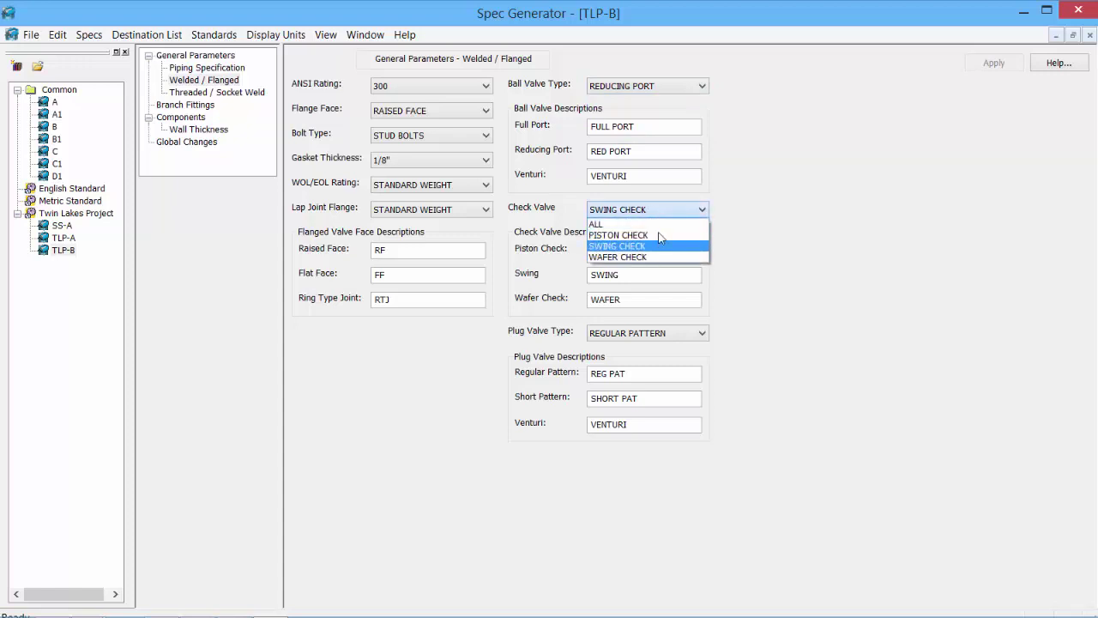
click(666, 199)
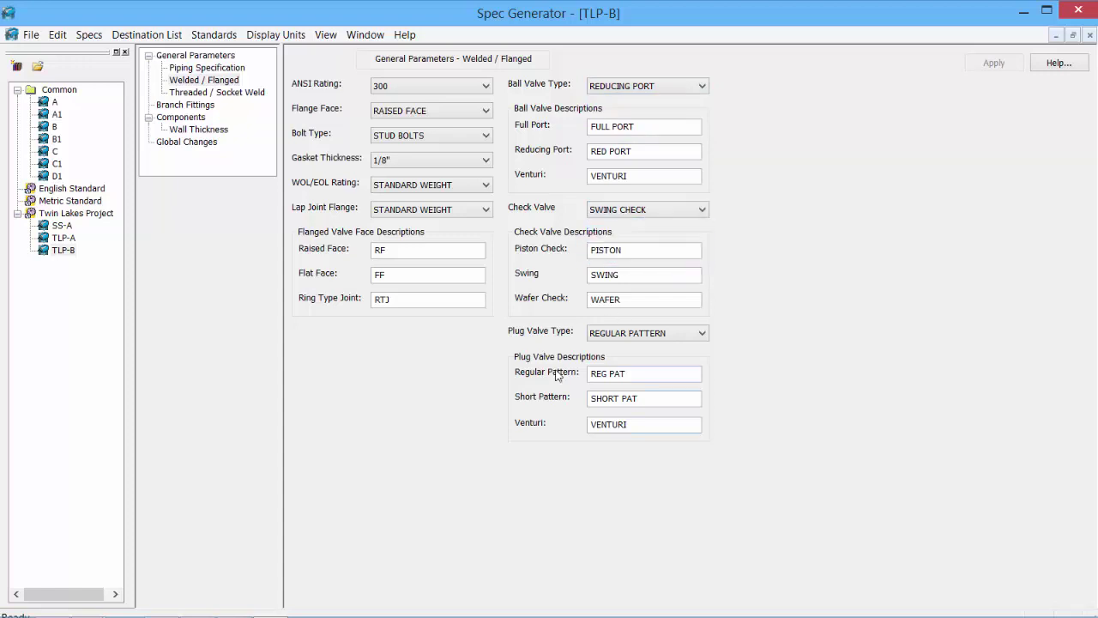
Step: Keep the small pipe start at 1 1/2" and small fittings default as SCREWED (THREADED)
click(219, 92)
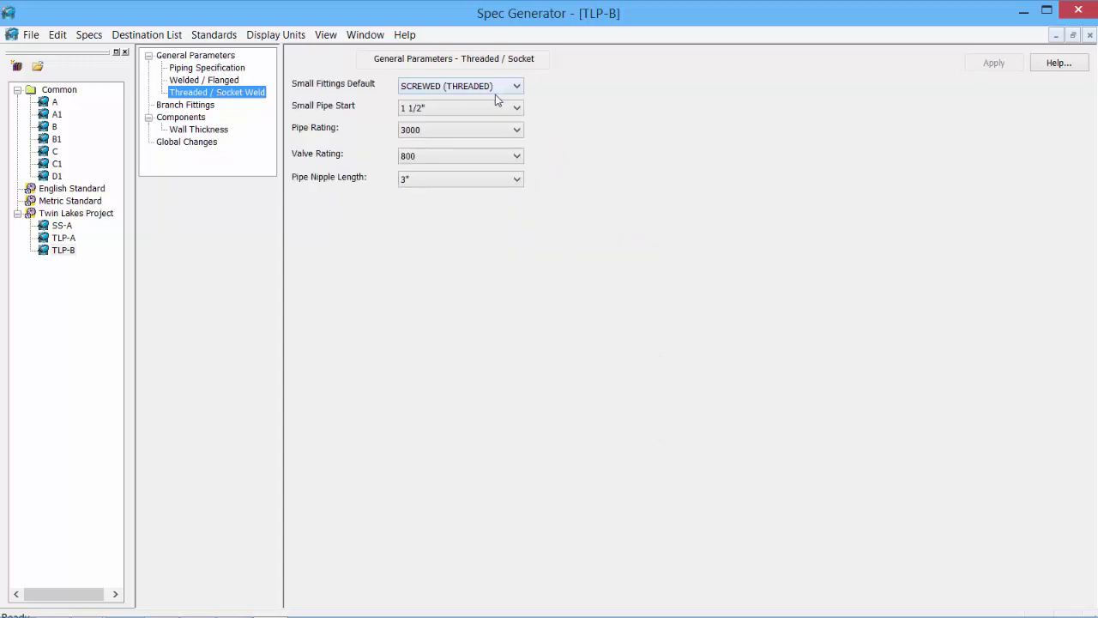
click(472, 109)
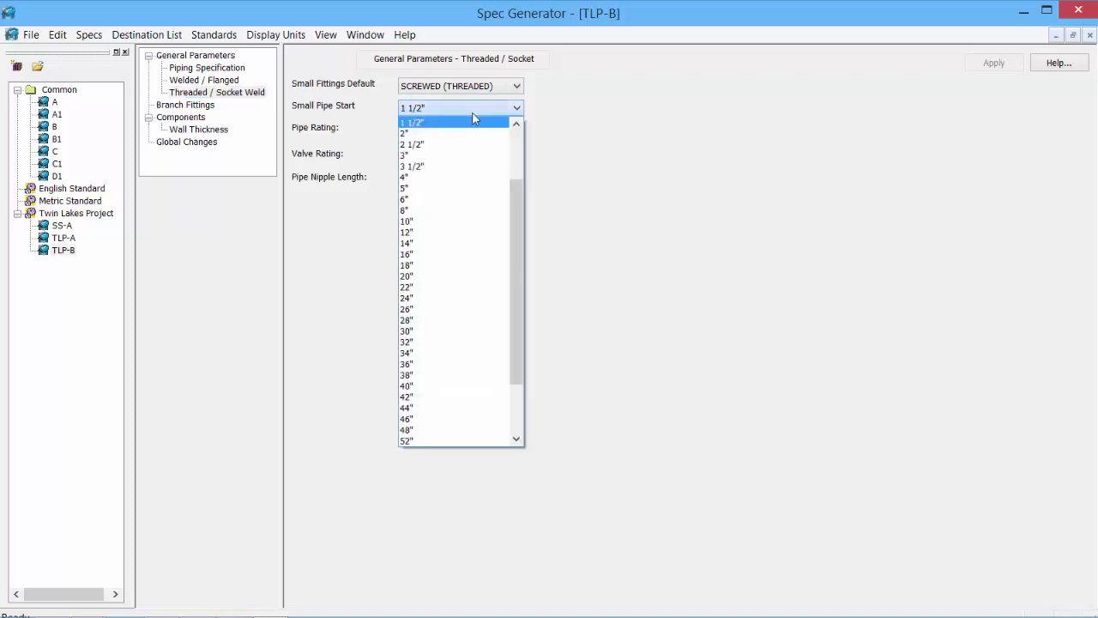
drag(519, 192, 523, 171)
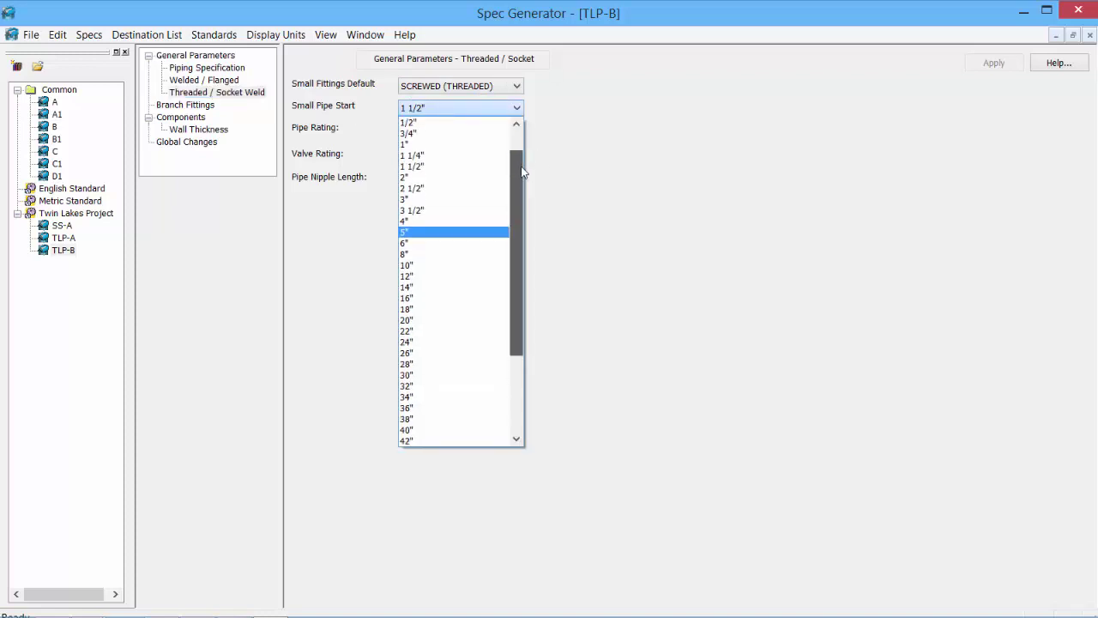
click(446, 167)
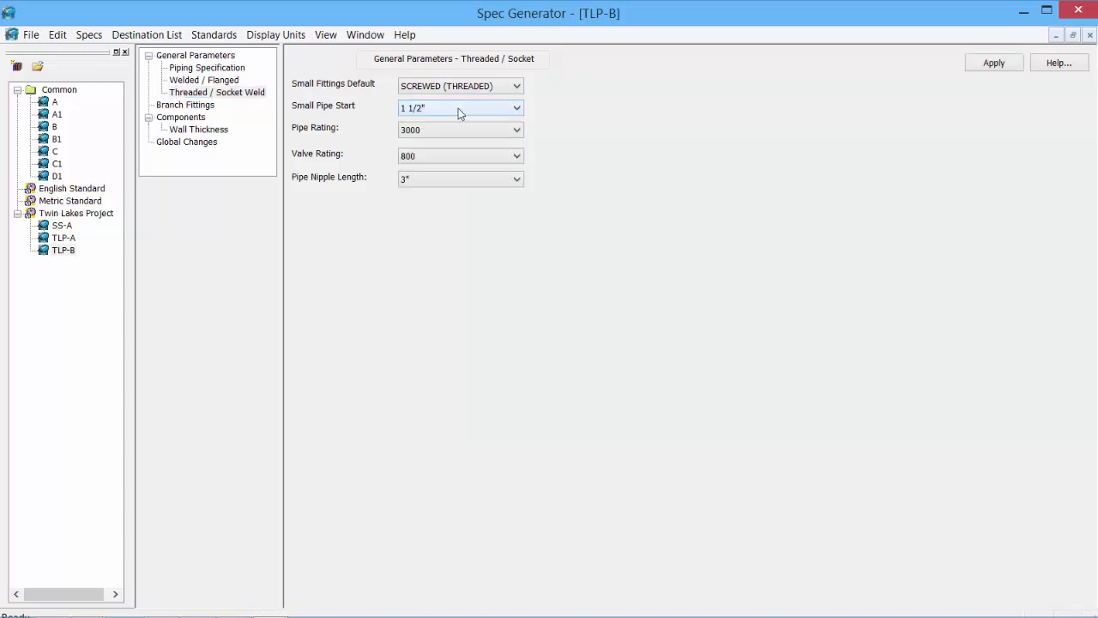
click(503, 87)
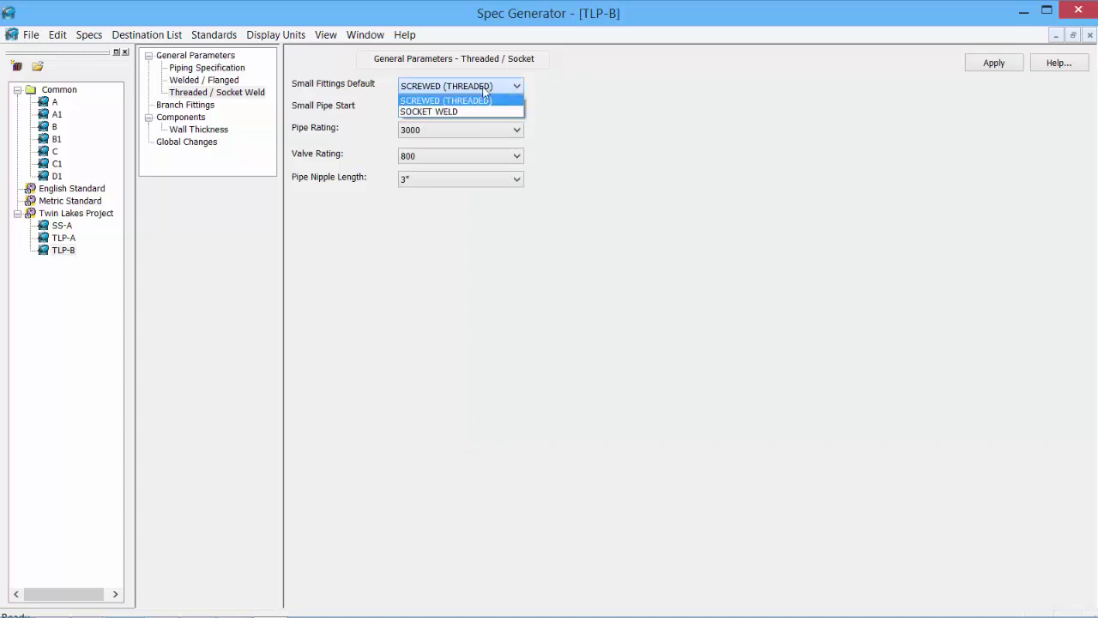
click(483, 112)
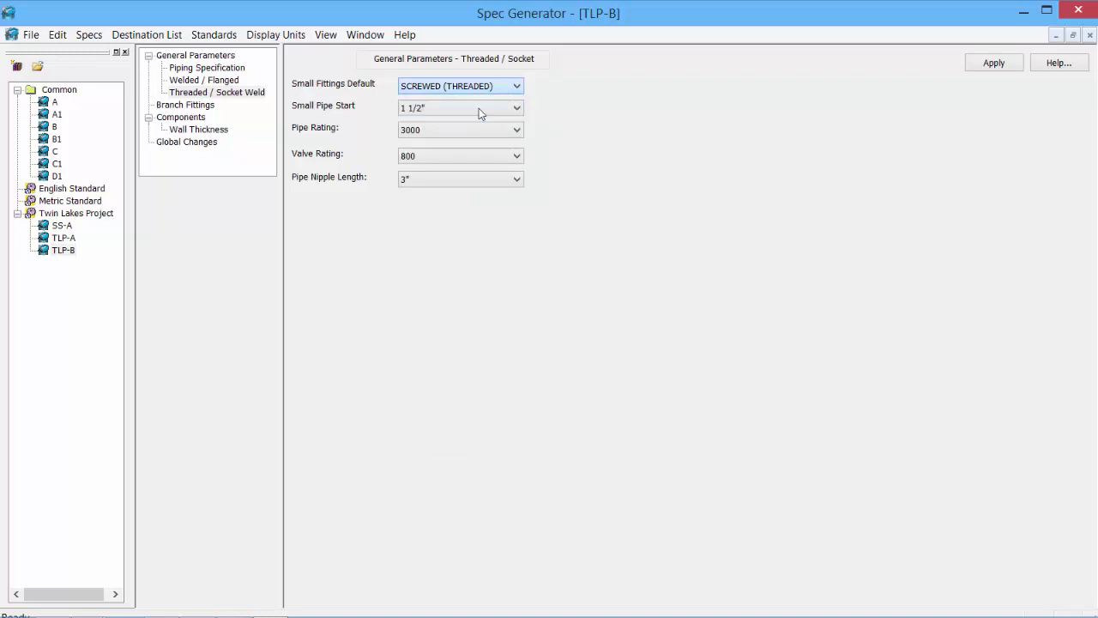
click(487, 86)
click(484, 99)
Step: Keep pipe rating 3000, valve rating 800 and 3" nipple length, then apply
click(459, 133)
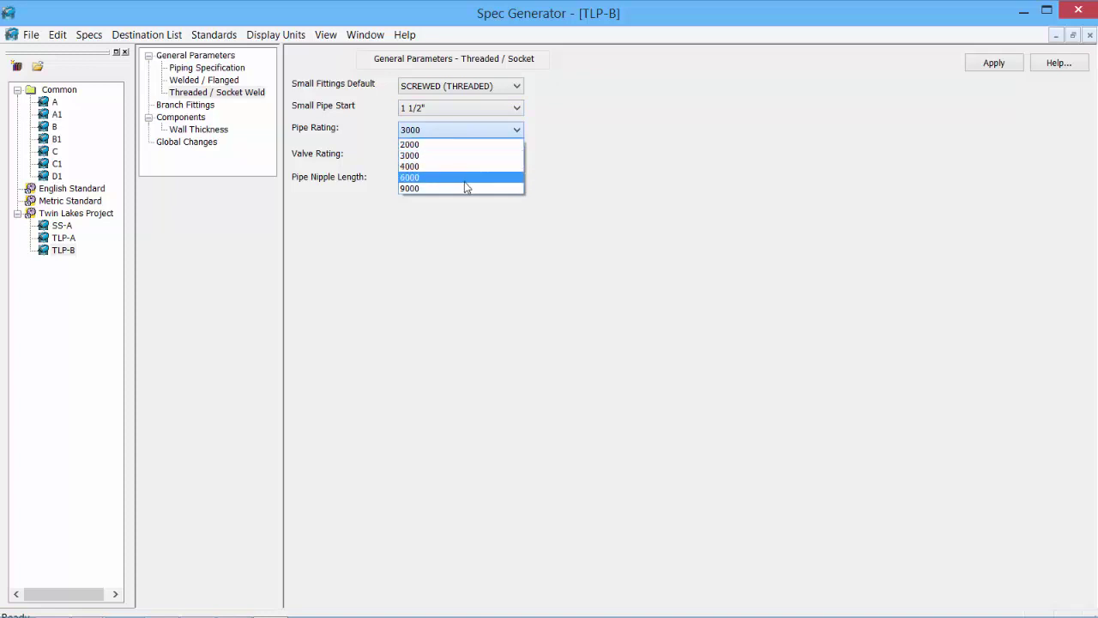
click(458, 156)
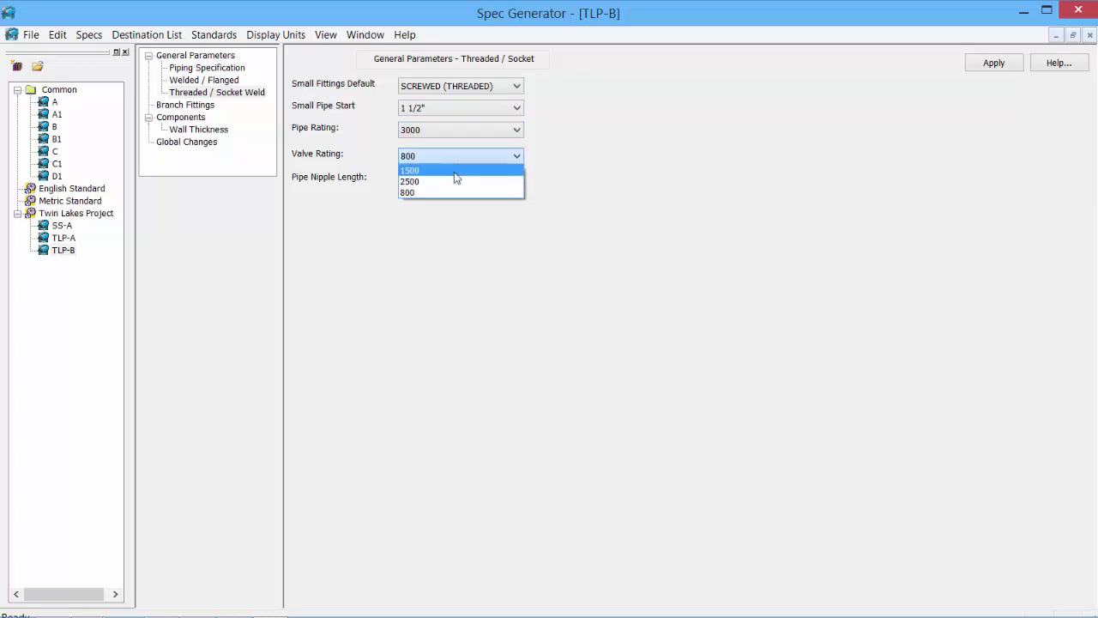
click(366, 201)
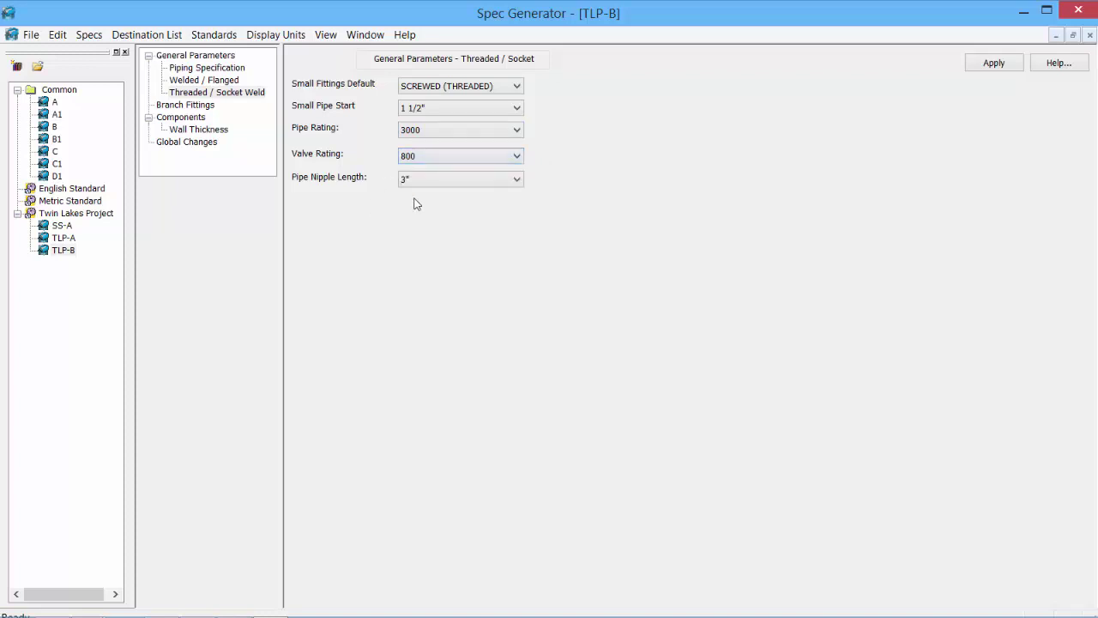
click(457, 180)
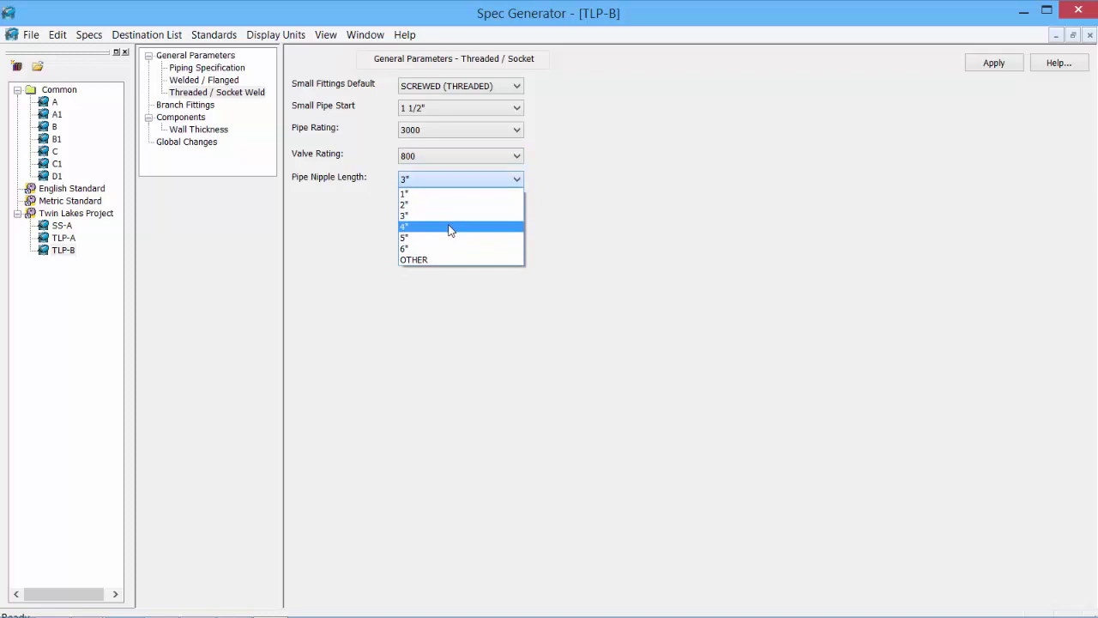
click(452, 183)
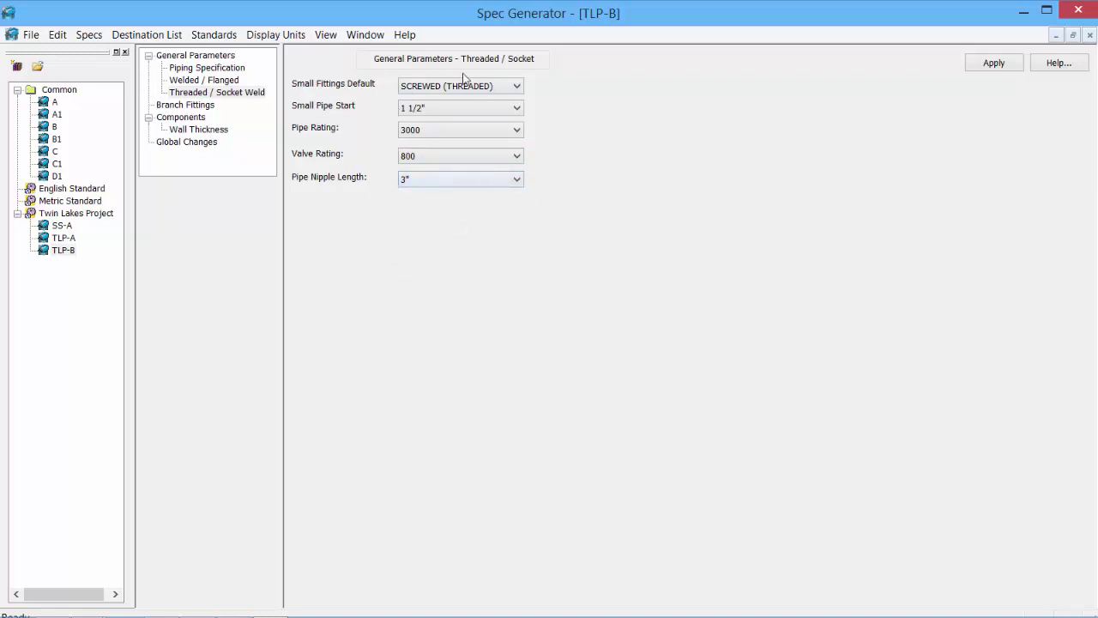
click(429, 159)
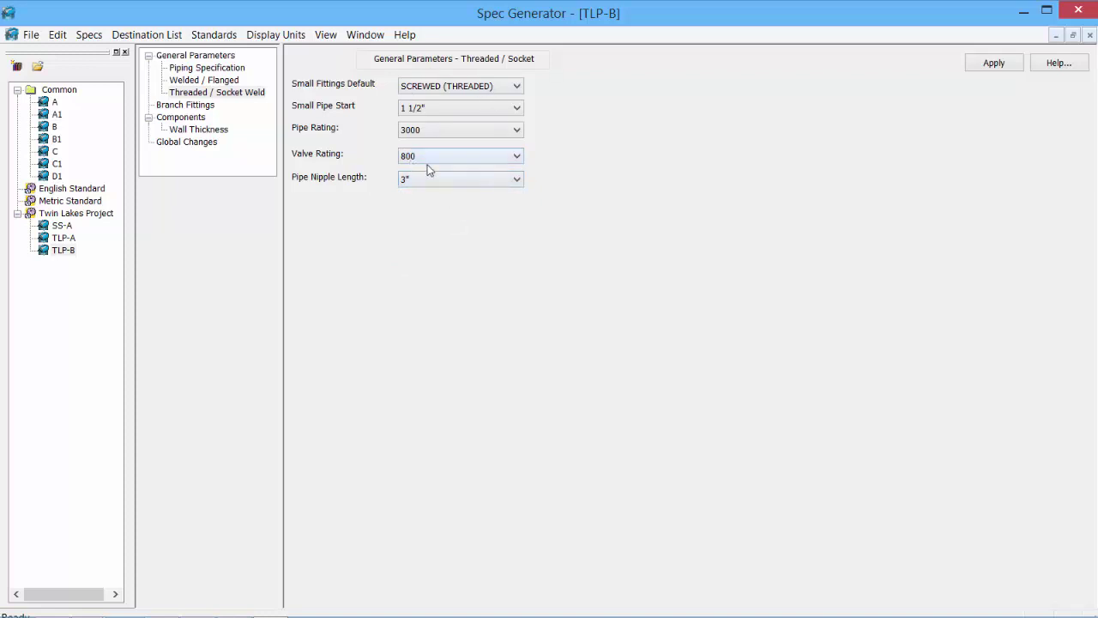
click(995, 64)
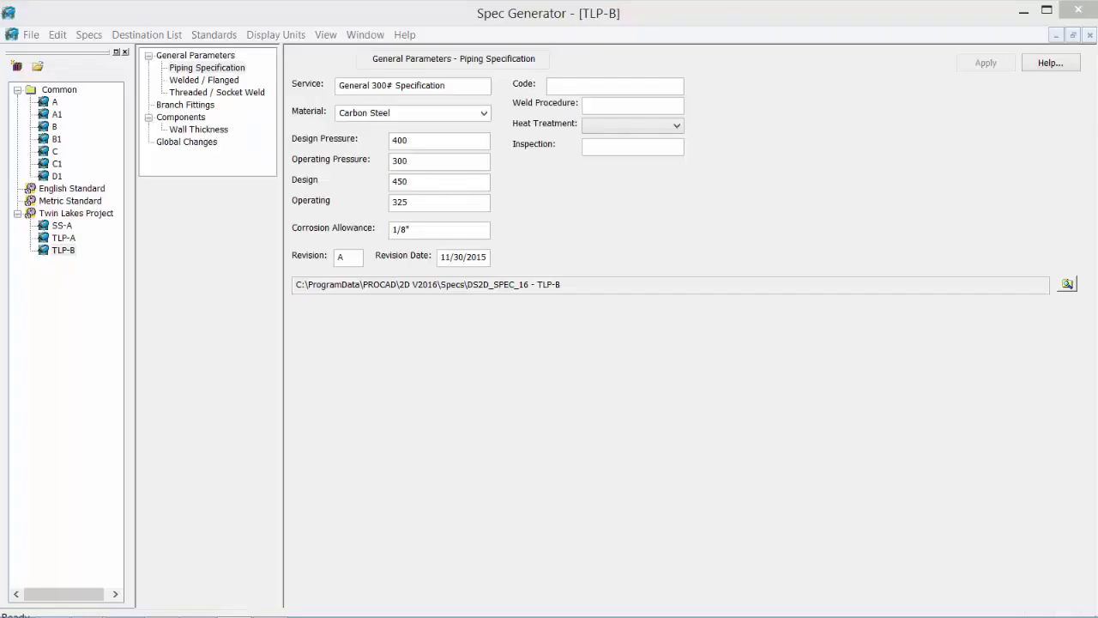
Step: Show TLP-B's Branch Fittings settings and scroll down to the 48" X 48" entries
click(185, 104)
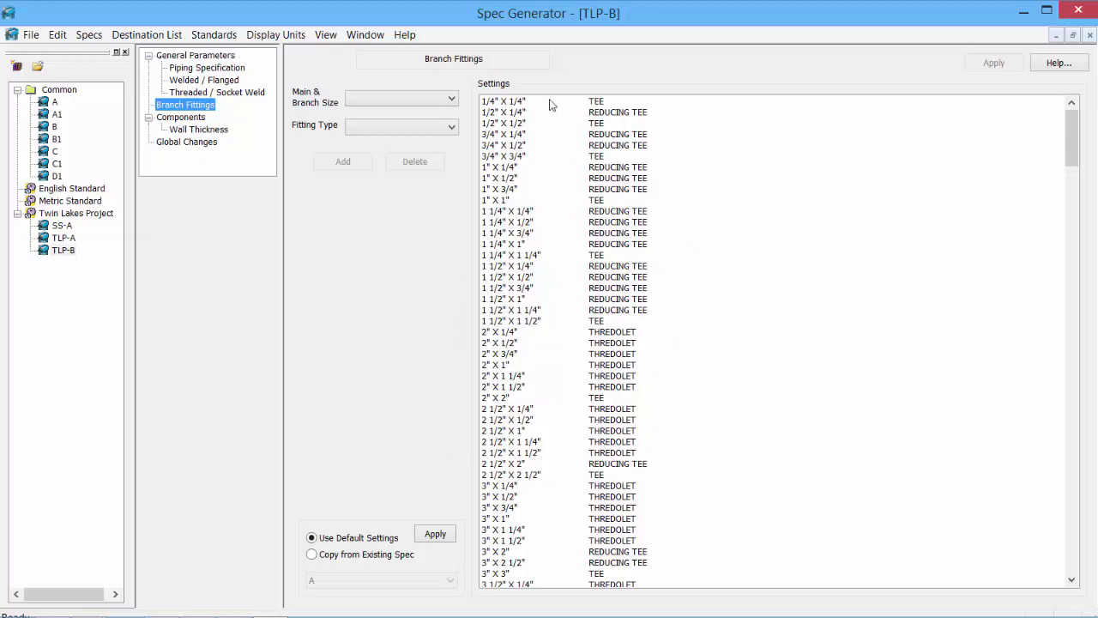
mouse_move(1074, 141)
mouse_down()
mouse_move(1084, 566)
mouse_move(1090, 137)
mouse_up()
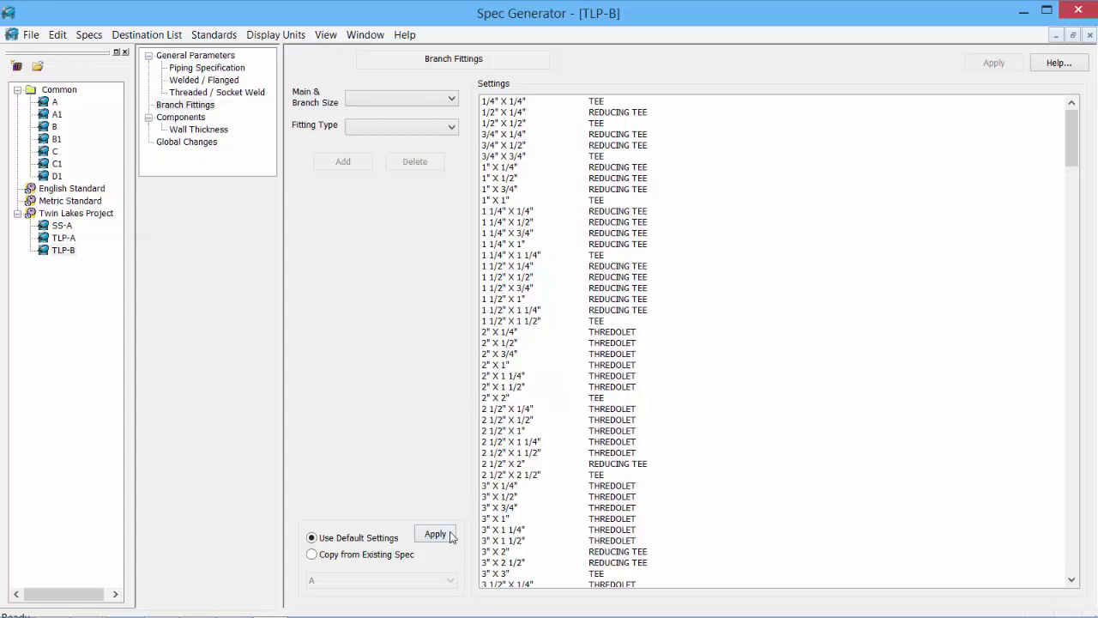
Step: Select every branch fitting row in TLP-B and delete them all
click(504, 101)
drag(1071, 136, 1071, 549)
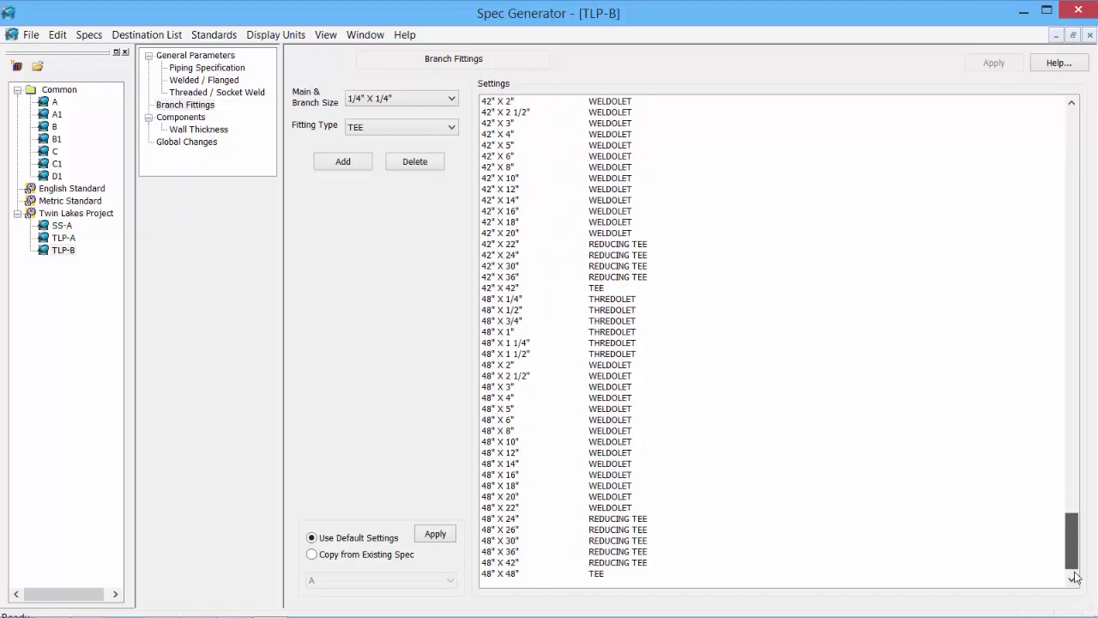
shift+click(503, 573)
key(Delete)
click(599, 366)
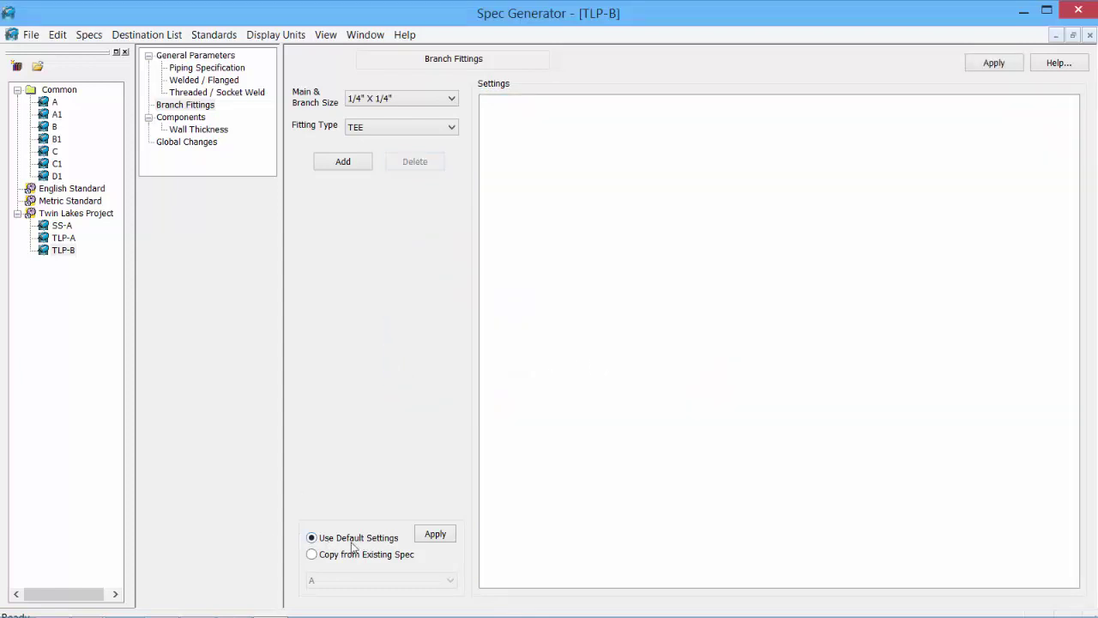
Step: Reload the default branch fittings, then delete every row from 1/4" X 1/4" TEE to 48" X 48"
click(435, 533)
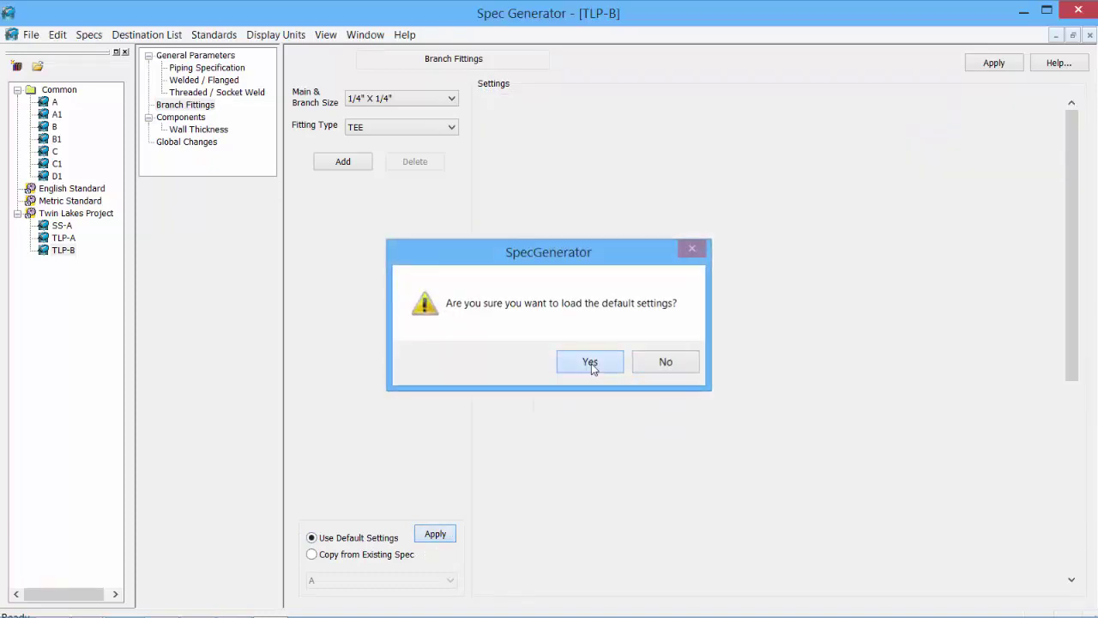
click(590, 362)
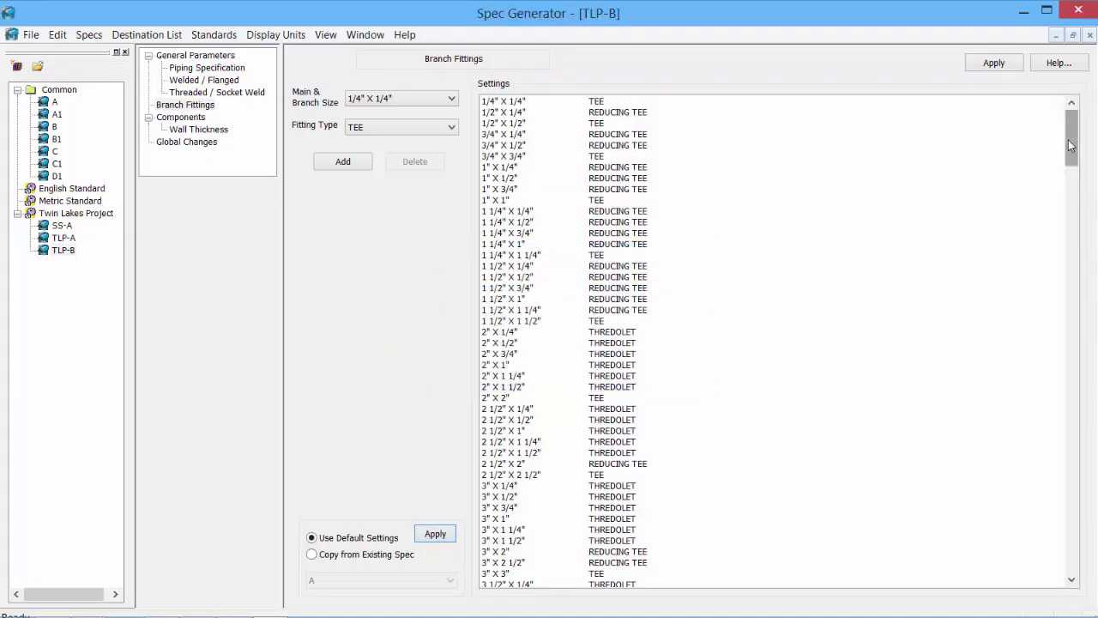
drag(1072, 141, 1072, 571)
click(515, 101)
shift+click(536, 574)
click(411, 163)
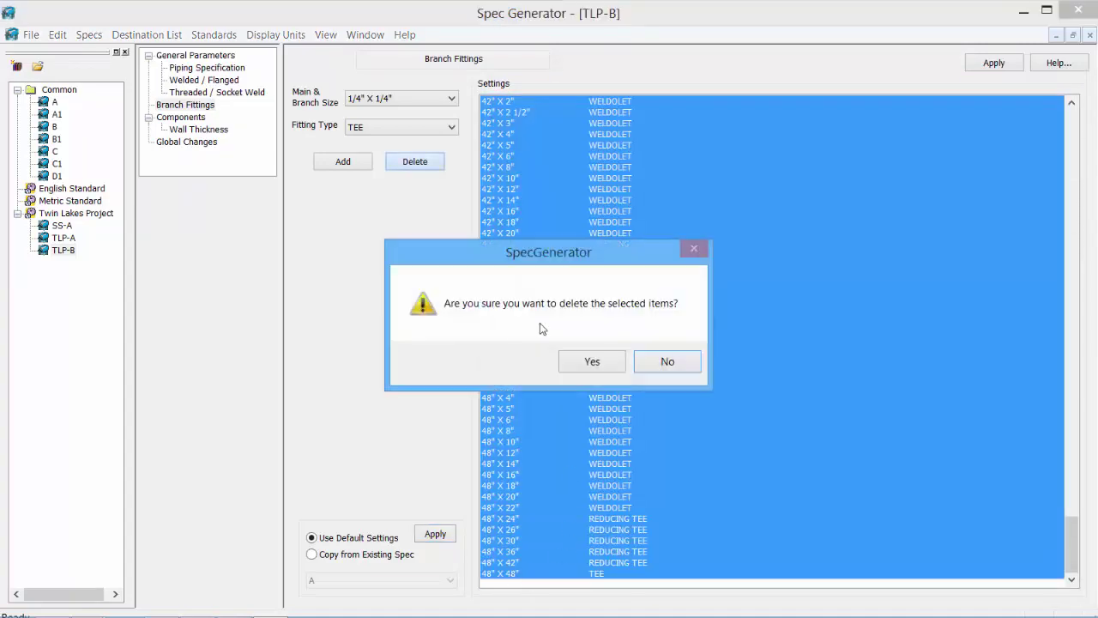
click(591, 367)
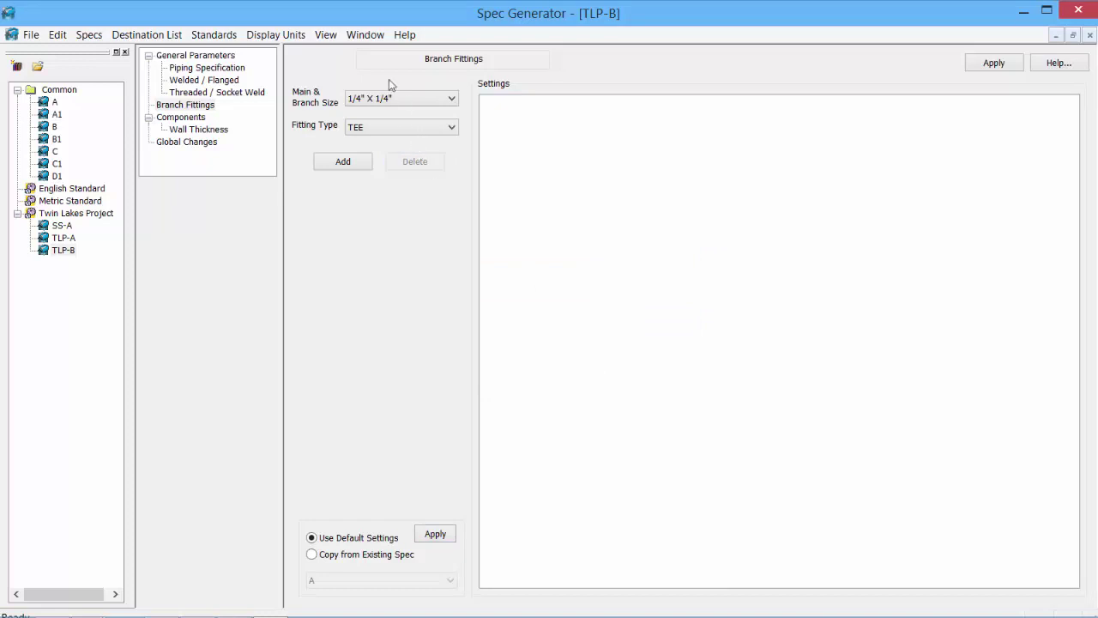
Step: Add TEE and REDUCING TEE entries from 1/4" X 1/4" through 3/4" X 1/2"
click(437, 98)
click(437, 97)
click(424, 127)
click(419, 129)
click(355, 168)
click(355, 168)
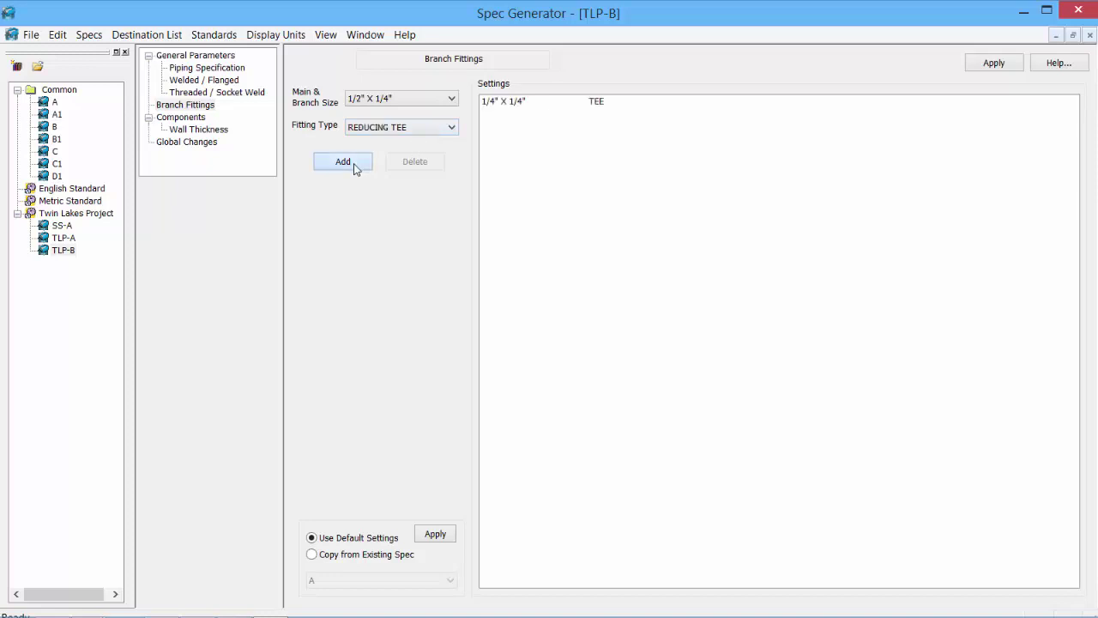
click(355, 168)
click(356, 168)
click(356, 169)
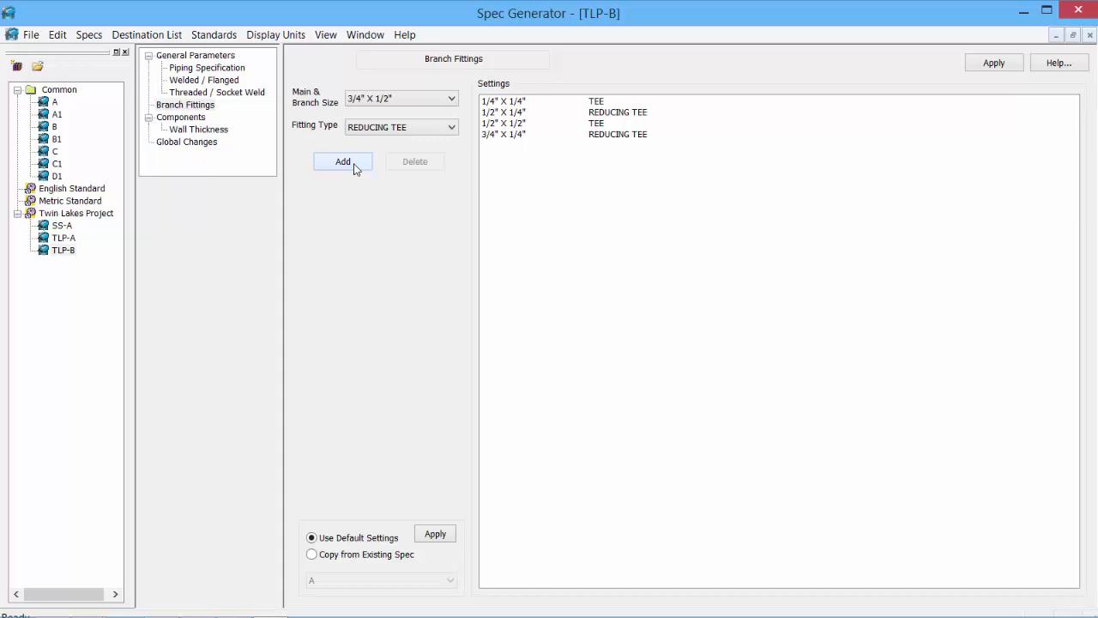
click(355, 168)
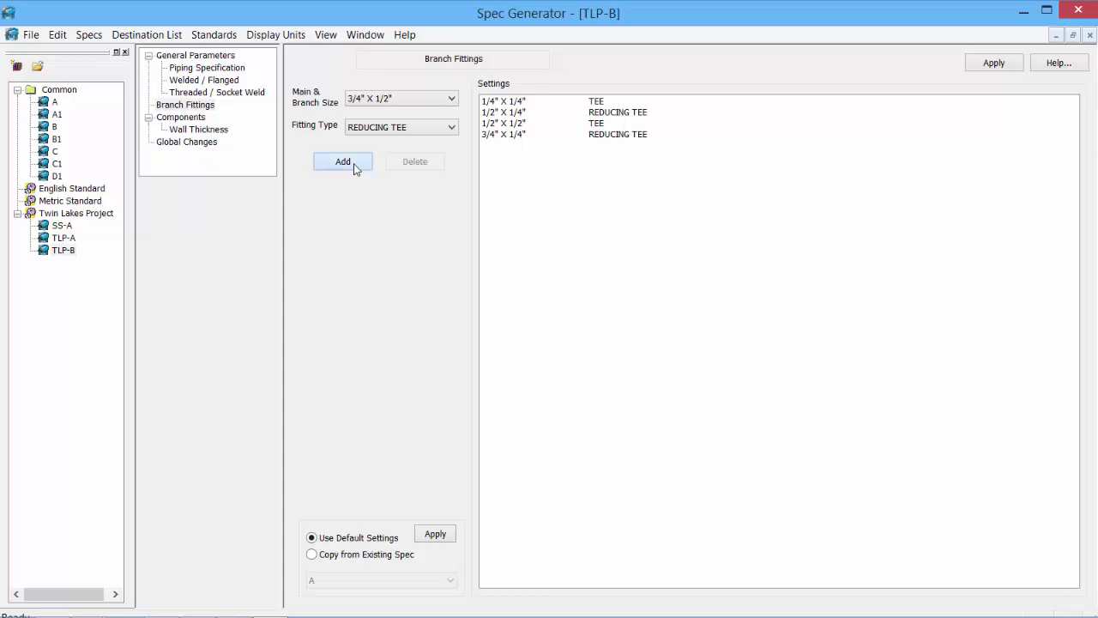
Step: Add three WELDOLET branch entries for the next sizes
click(423, 129)
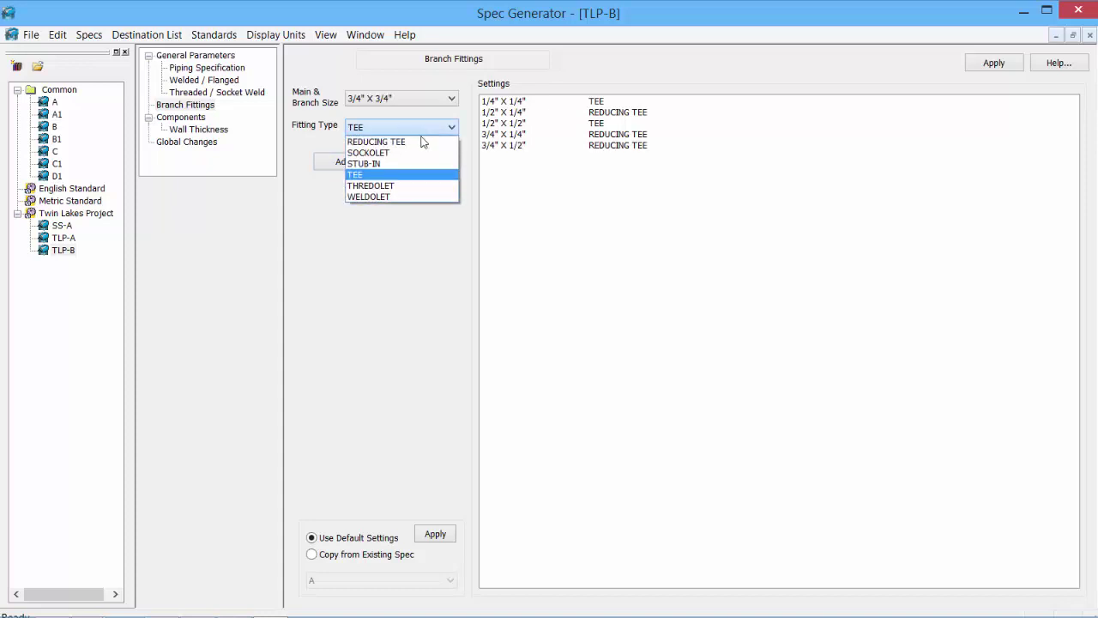
click(406, 198)
click(348, 163)
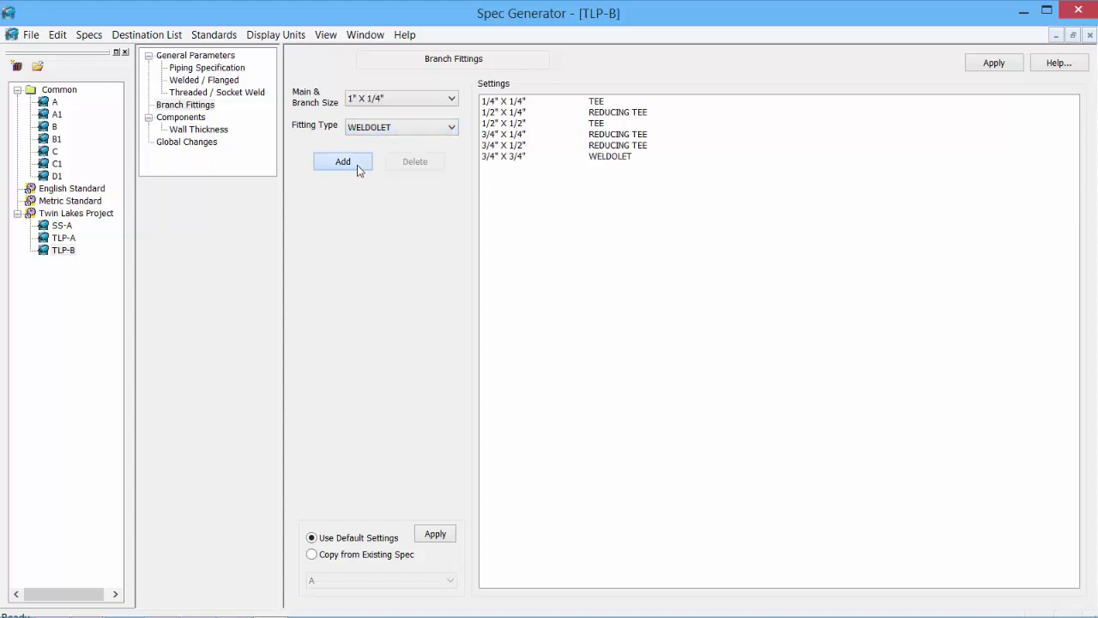
click(357, 165)
click(361, 165)
Step: Add THREDOLET entries, then SOCKOLET entries from 1 1/4" X 3/4" through 1 1/2" X 1/4"
click(450, 129)
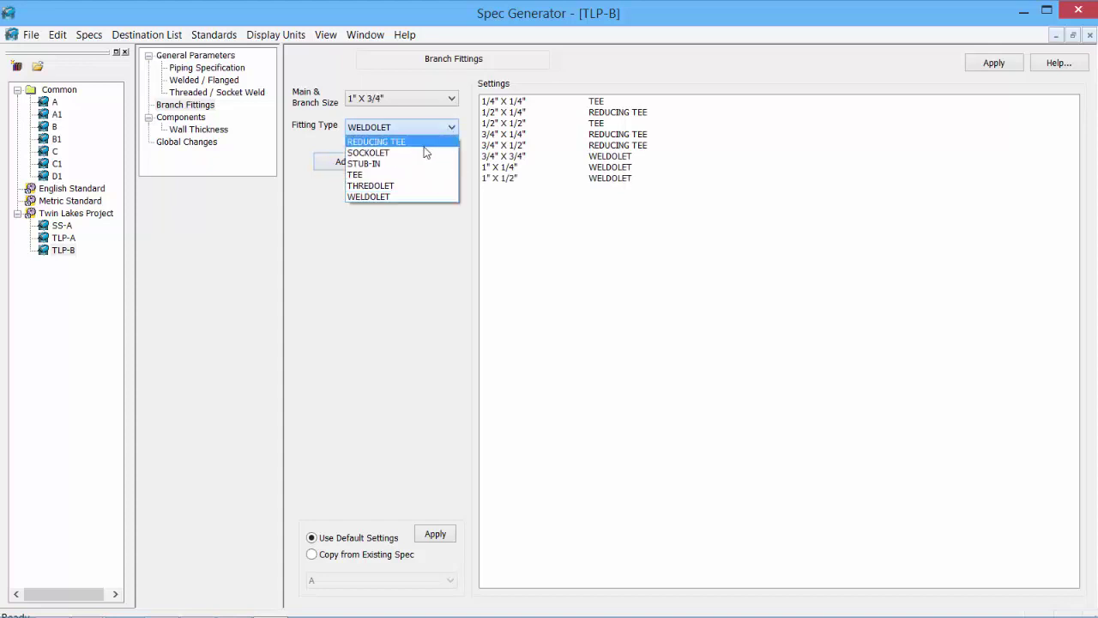
click(417, 185)
click(351, 162)
click(351, 163)
click(351, 162)
click(351, 162)
click(453, 129)
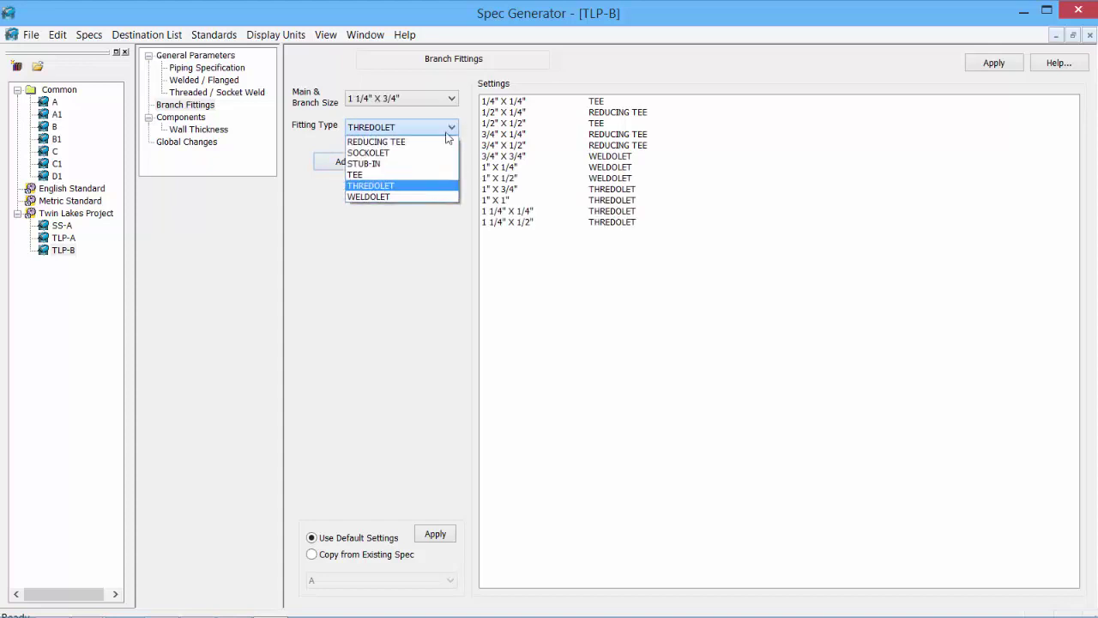
click(417, 152)
click(344, 165)
click(344, 163)
click(343, 163)
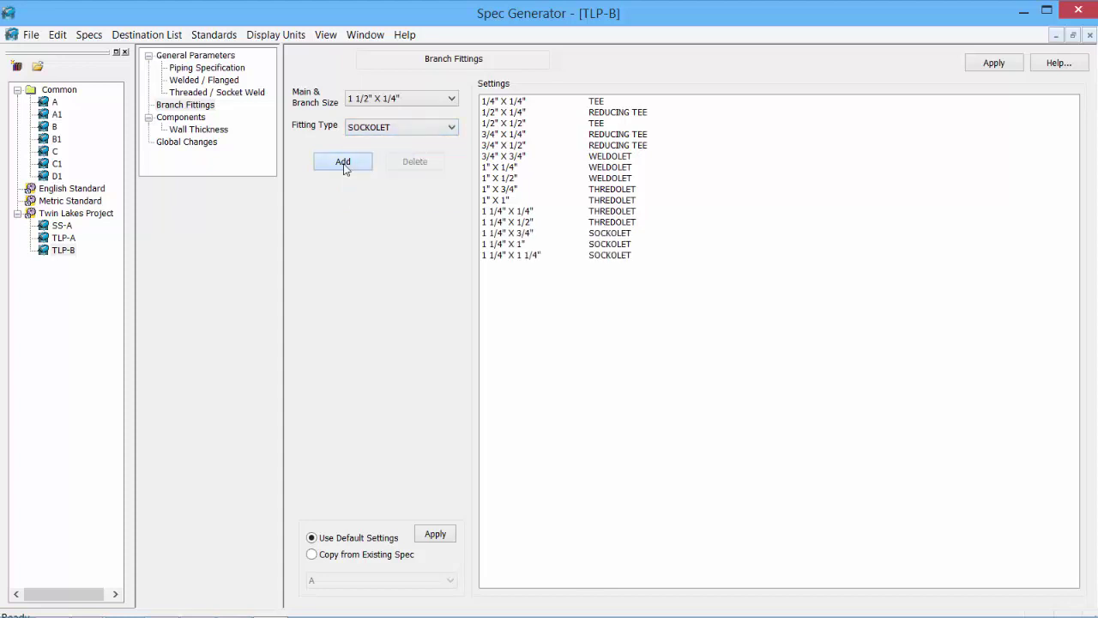
click(343, 163)
Step: Delete all sixteen custom branch fitting entries from TLP-B
click(513, 102)
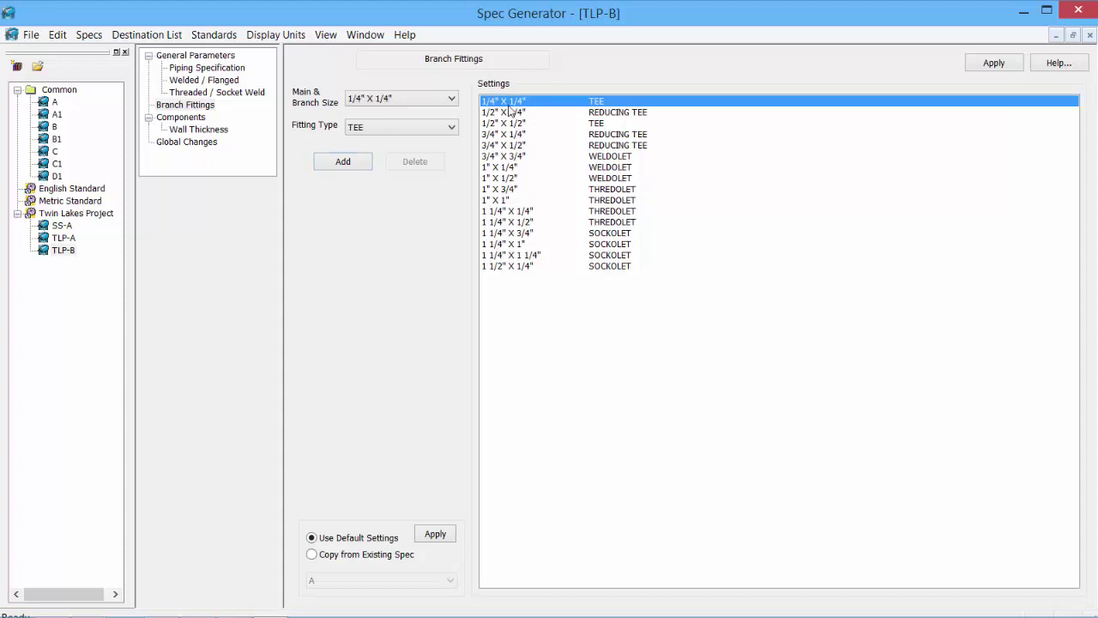
shift+click(505, 267)
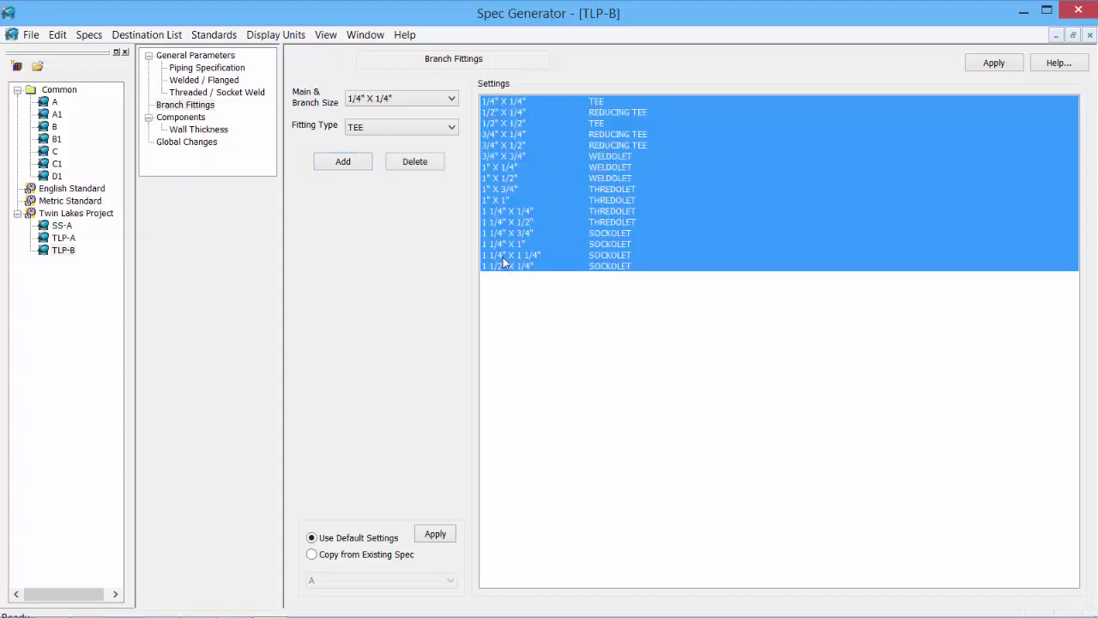
click(428, 170)
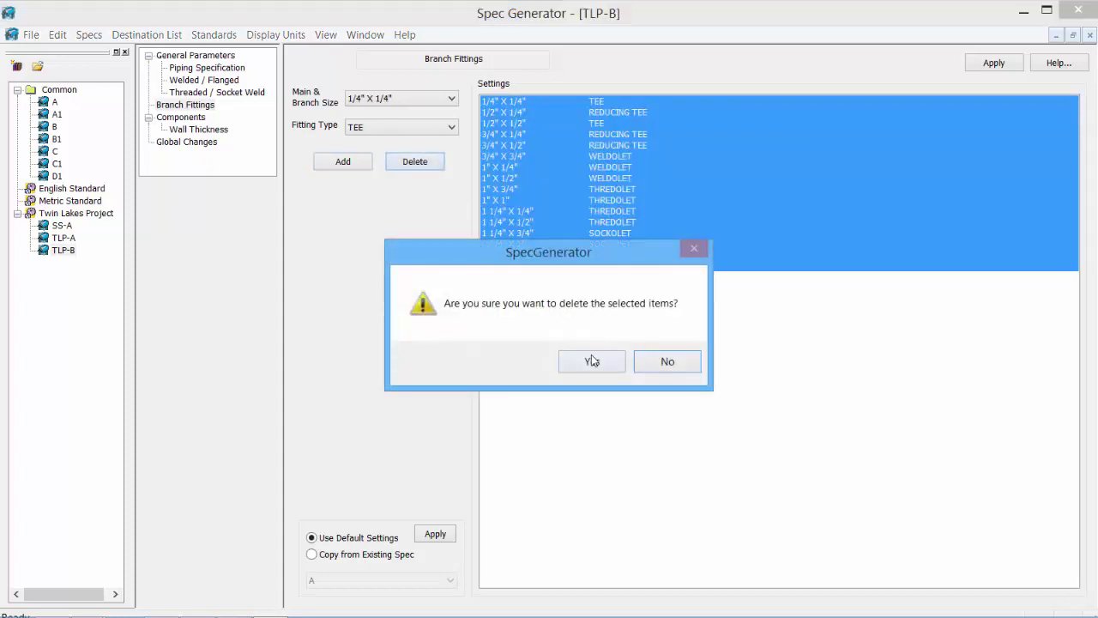
click(592, 362)
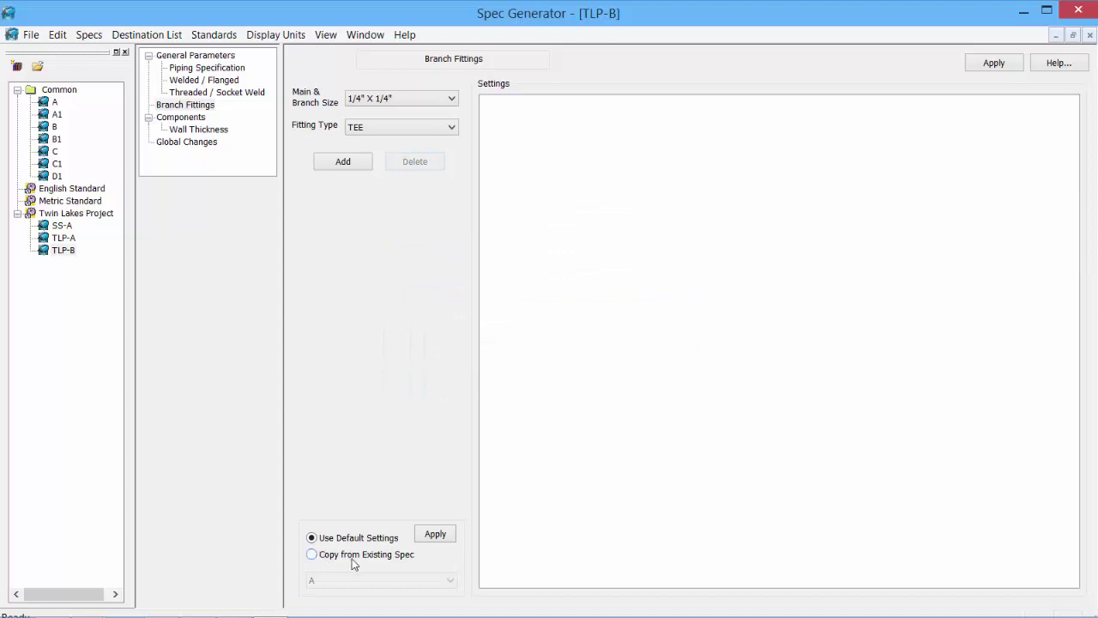
Step: Copy the branch fitting table from existing spec B into TLP-B
click(311, 554)
click(358, 580)
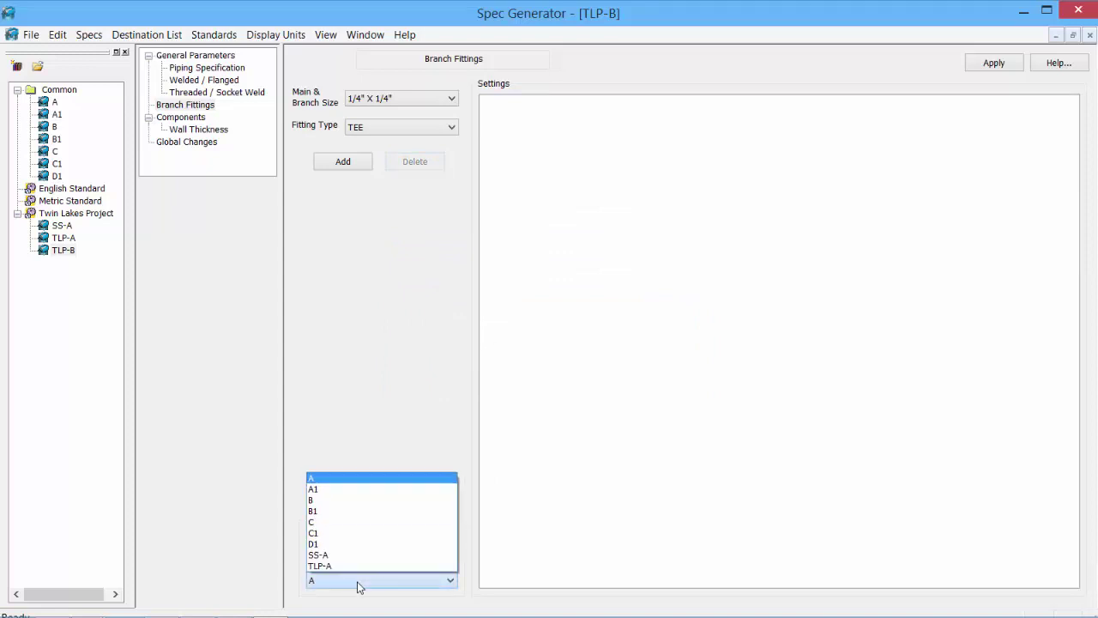
click(361, 501)
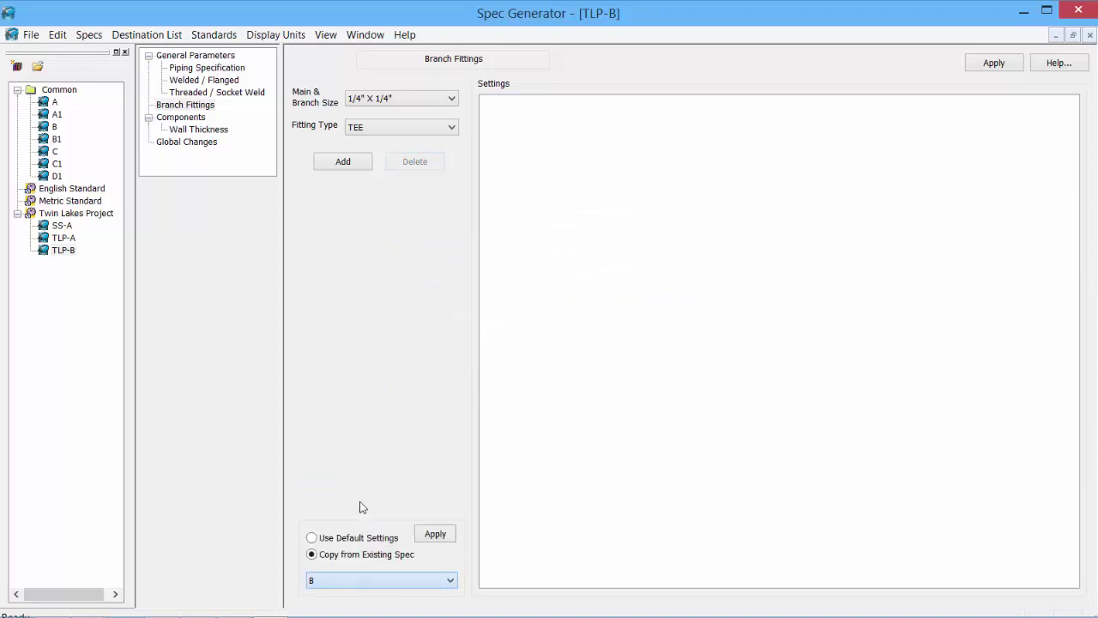
click(435, 534)
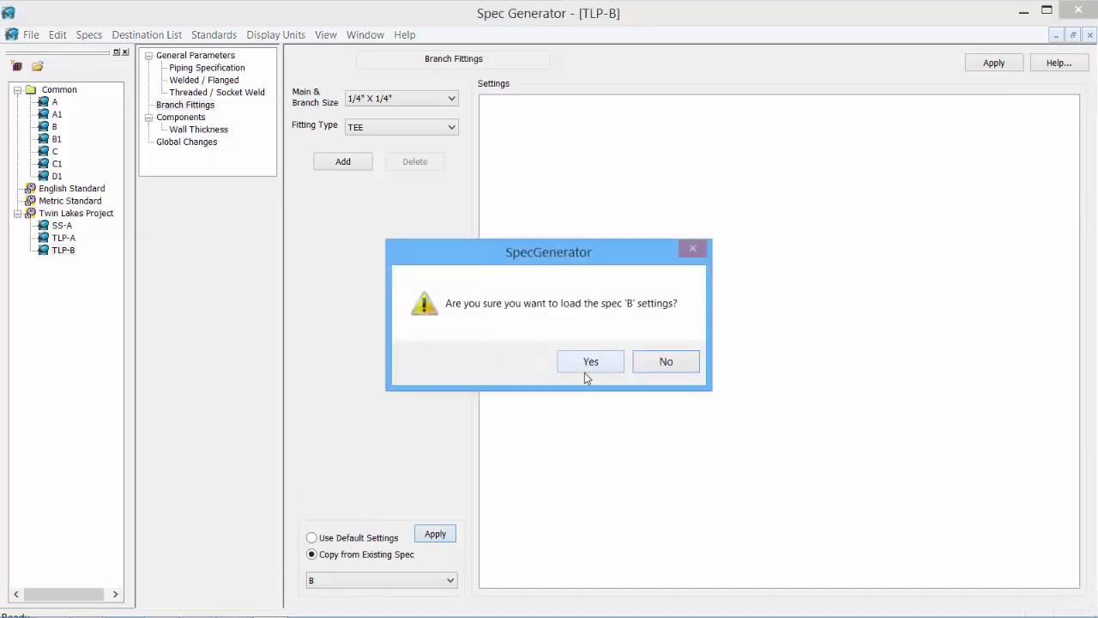
click(586, 367)
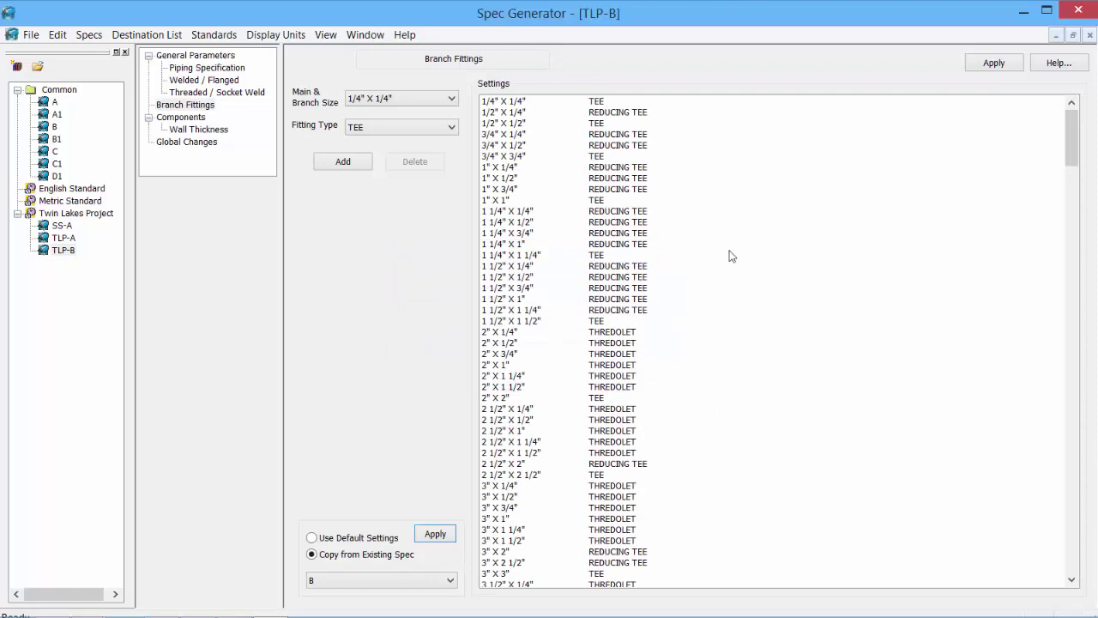
Step: Delete the 5" X 1/4" through 5" X 5" branch rows and apply the change
drag(1071, 141, 1083, 206)
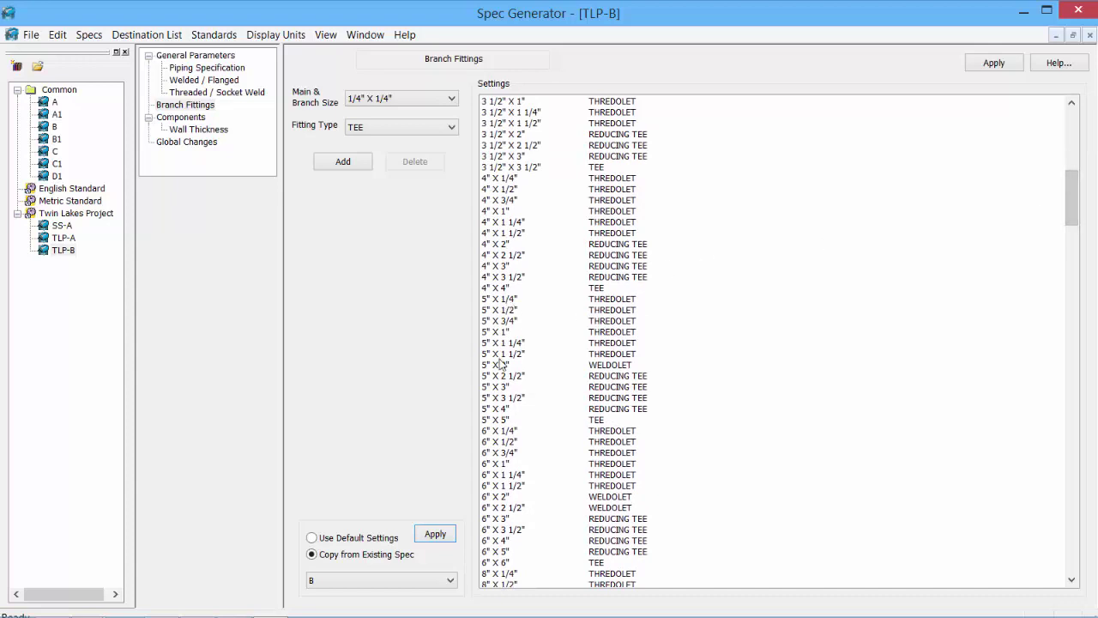
click(508, 299)
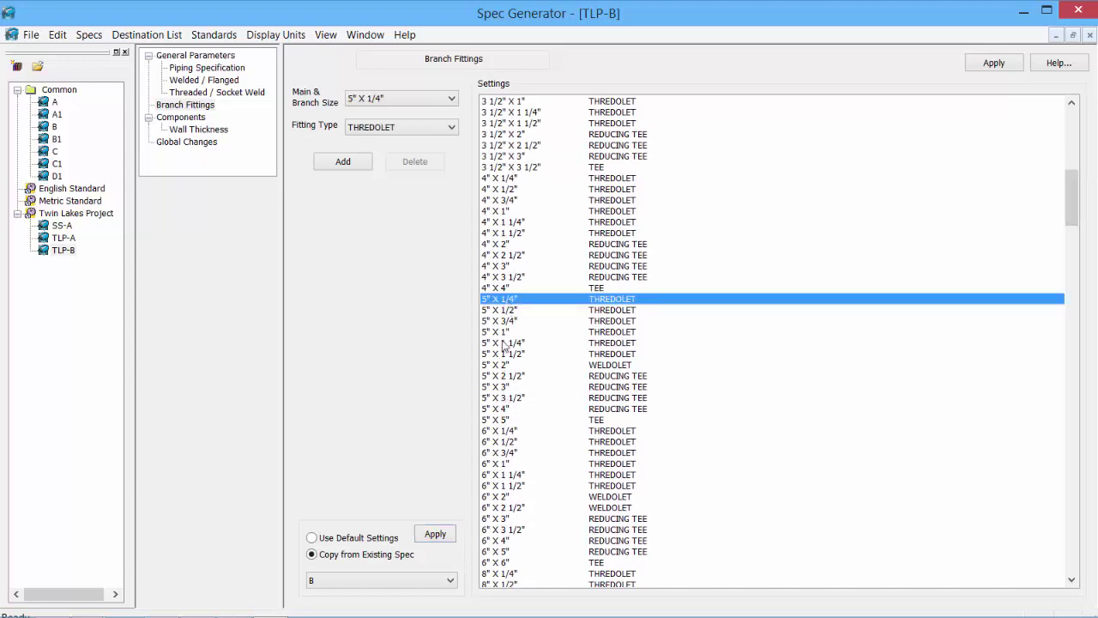
shift+click(498, 419)
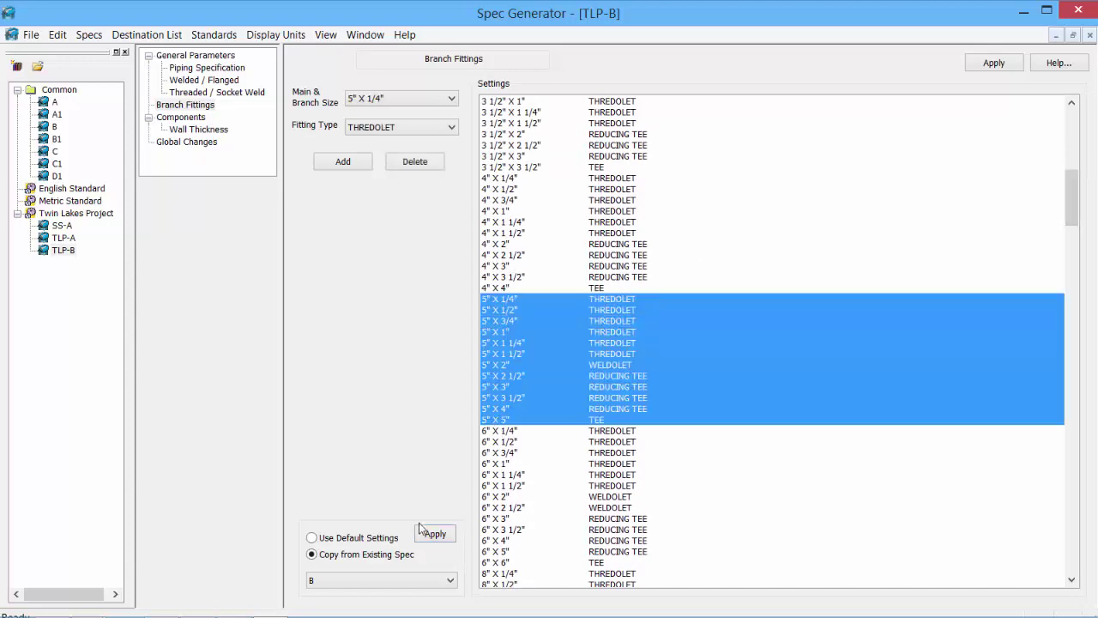
click(424, 166)
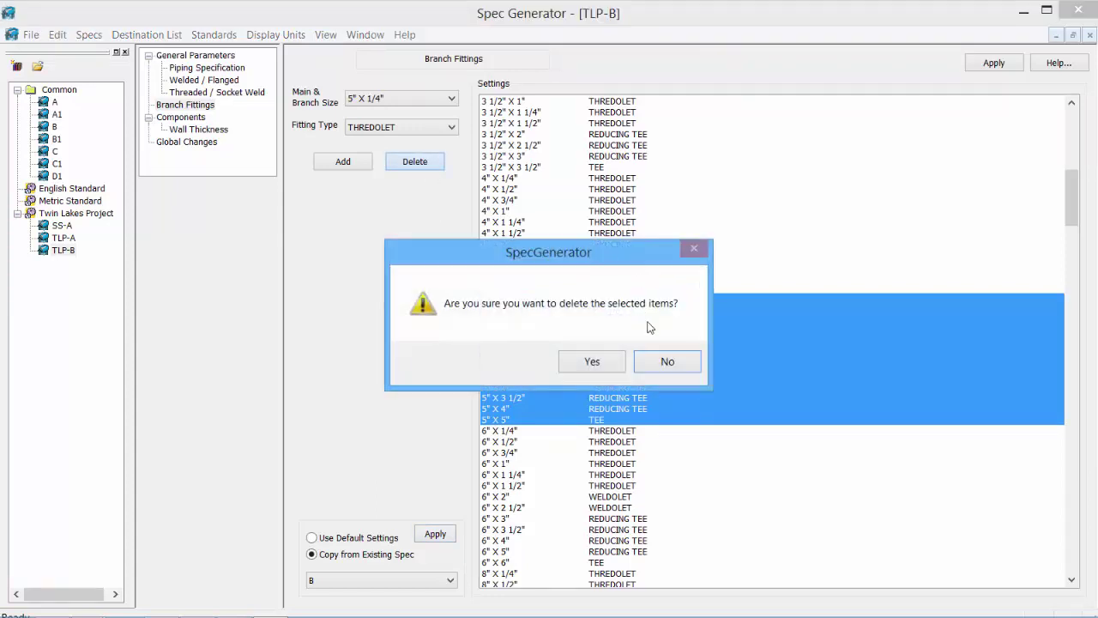
click(571, 361)
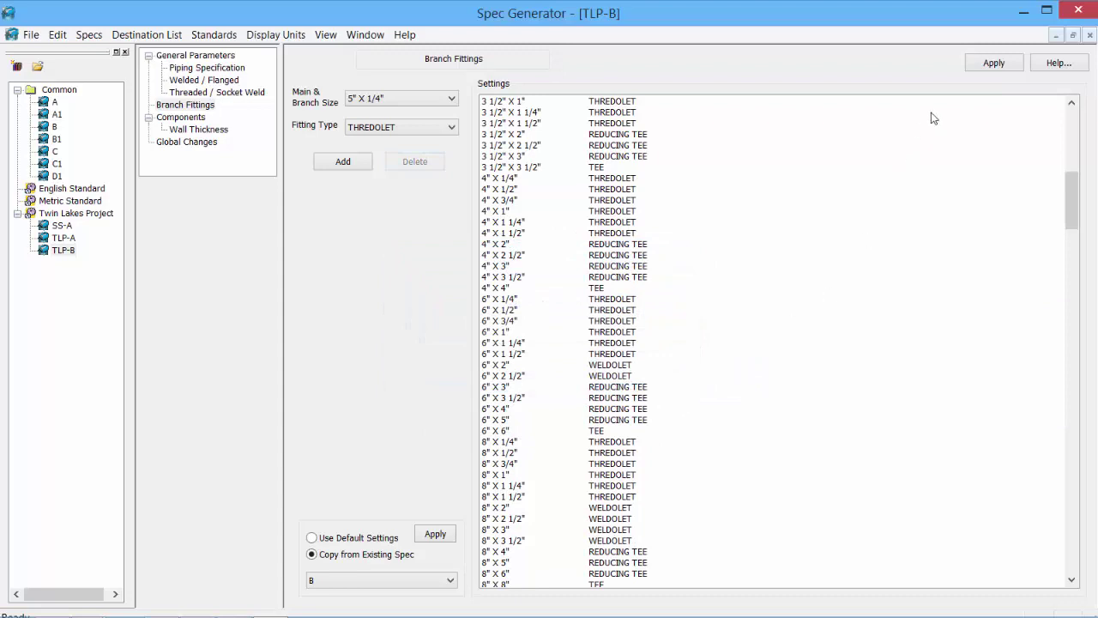
click(986, 66)
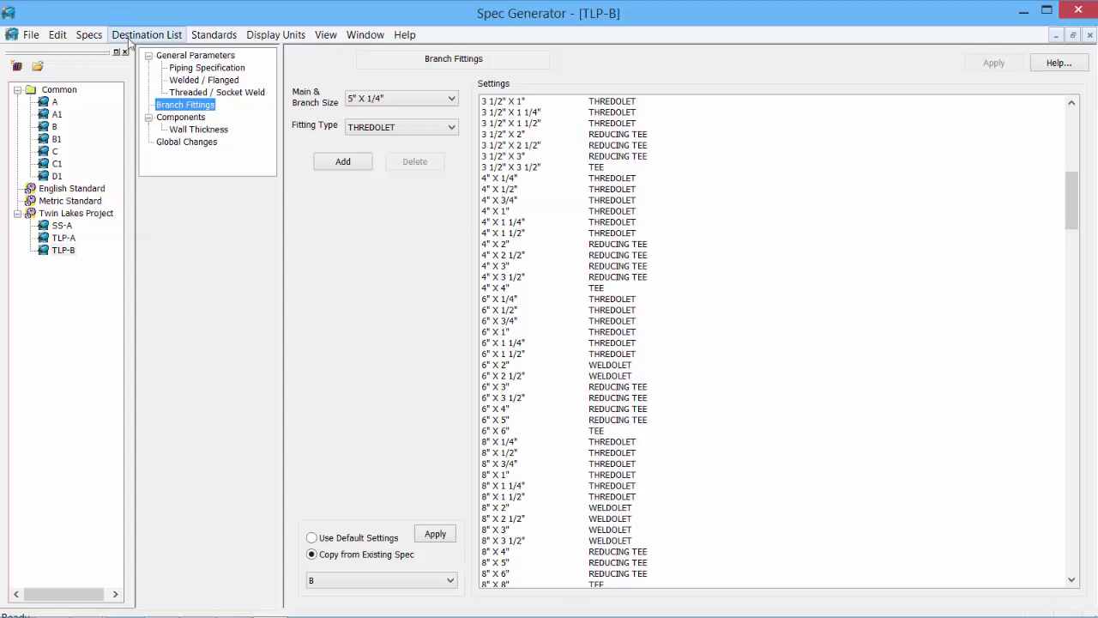
Step: Start printing TLP-B with Branch Chart ticked in the Print Spec dialog
click(90, 35)
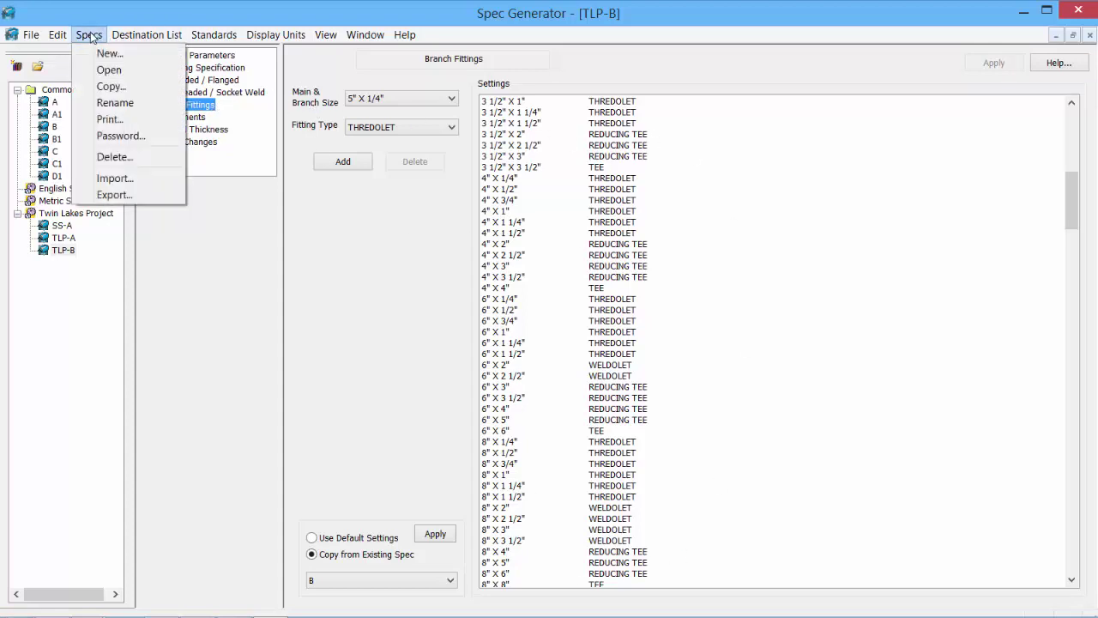
click(109, 120)
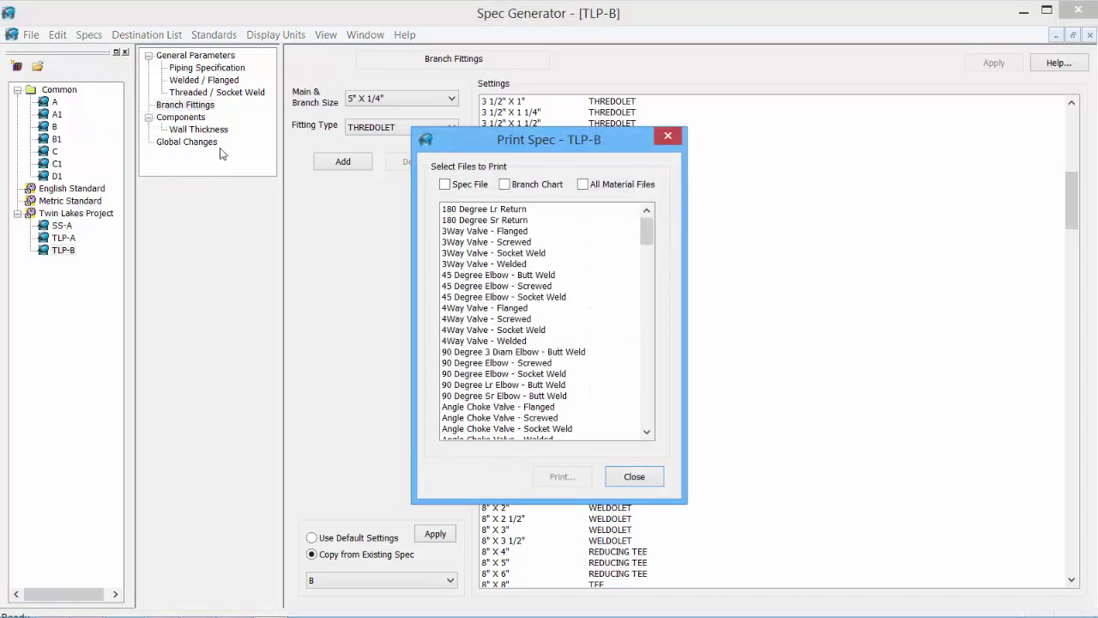
click(504, 185)
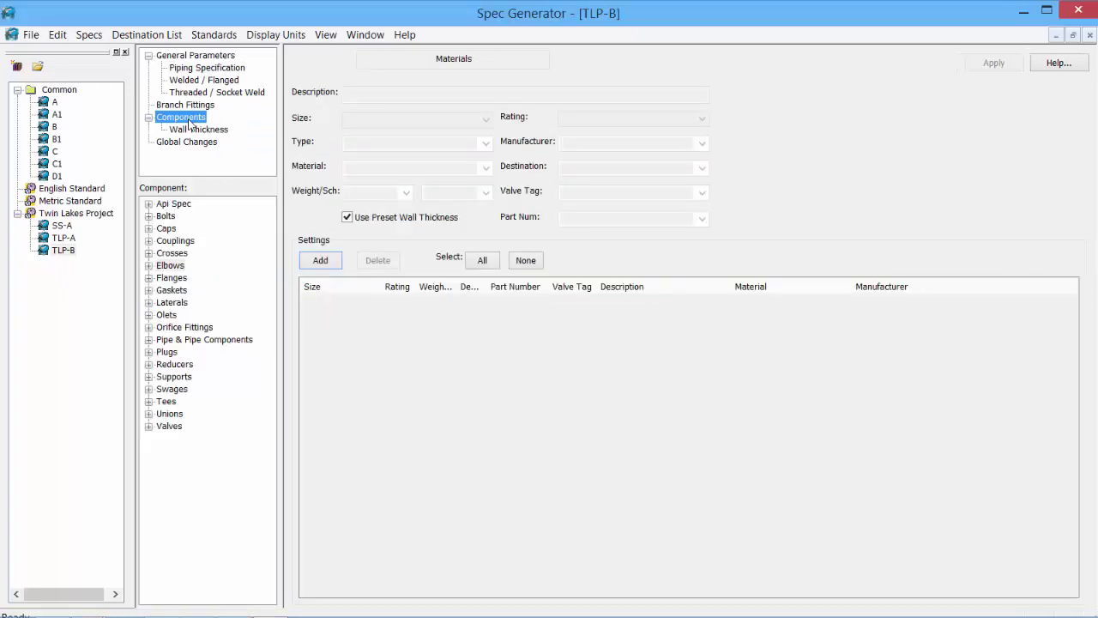
Step: Assign XXS wall thickness to 14", 18", 26", 28", 30" and 36" sizes
click(199, 130)
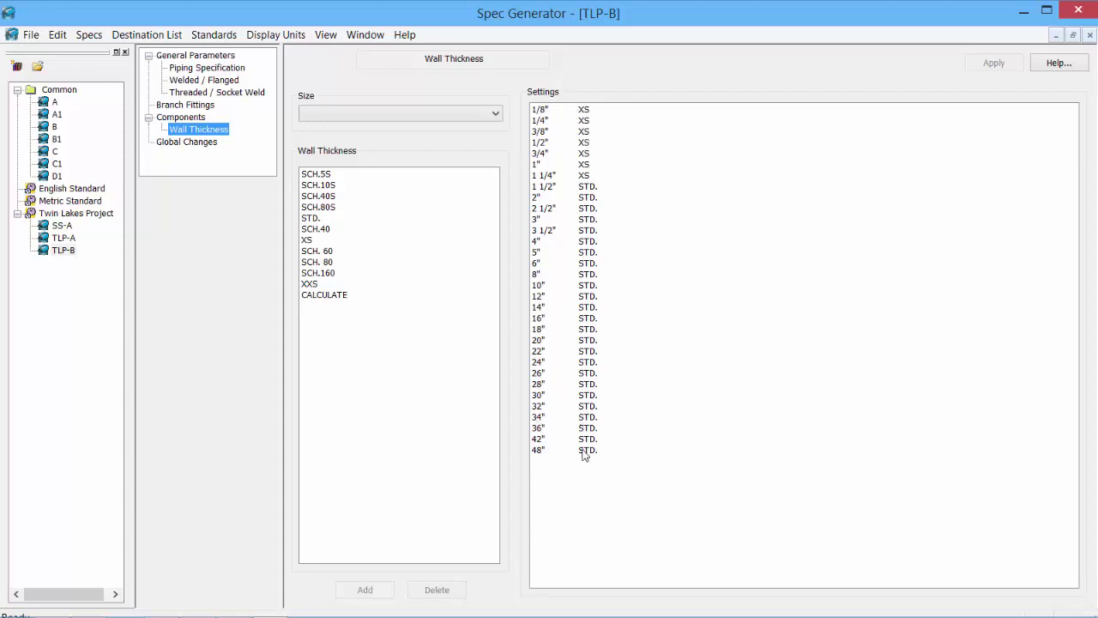
click(582, 306)
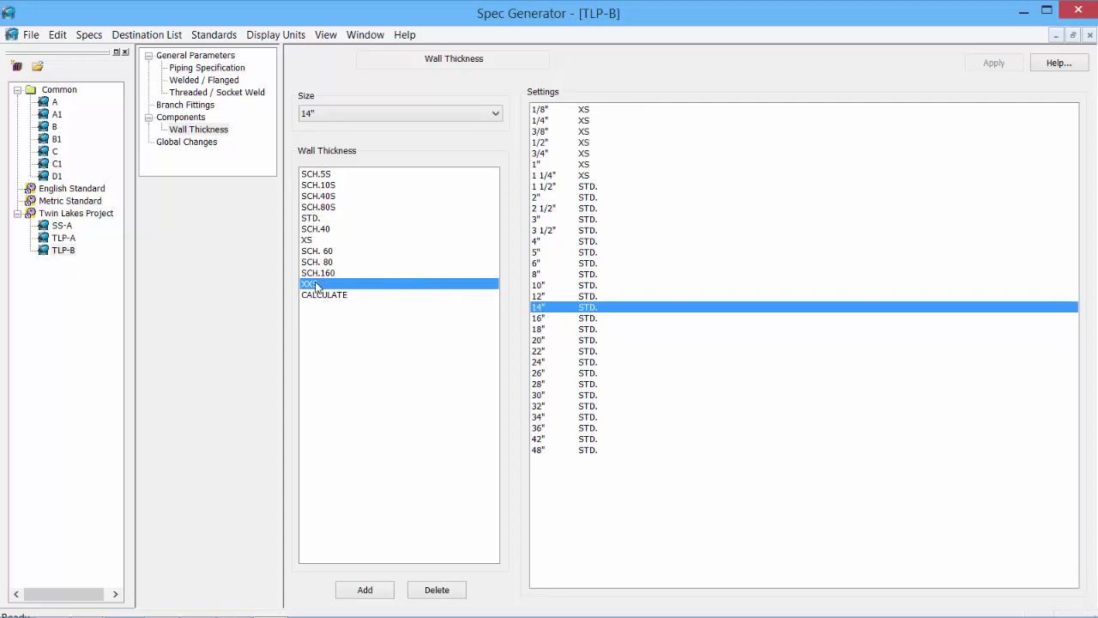
click(371, 592)
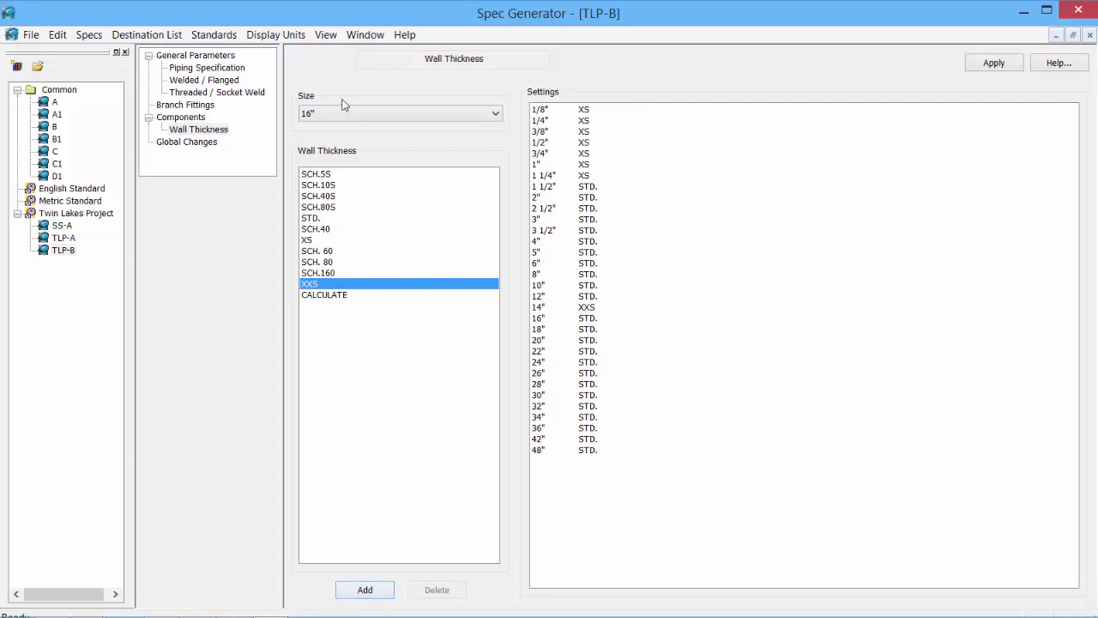
click(364, 591)
click(364, 591)
click(365, 591)
click(364, 591)
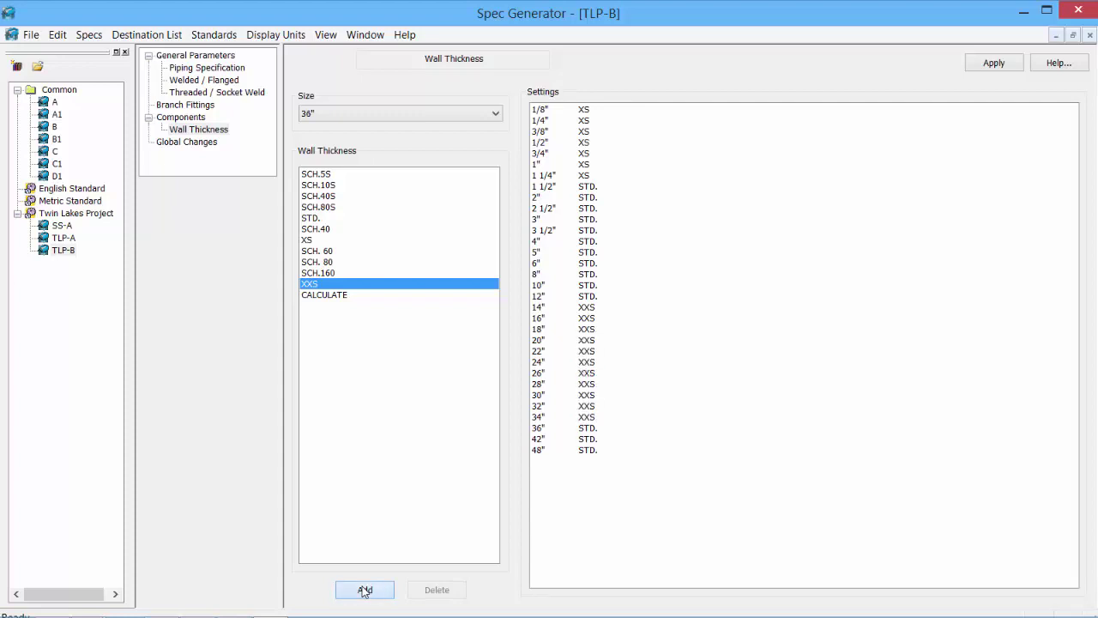
click(365, 591)
click(365, 592)
click(364, 591)
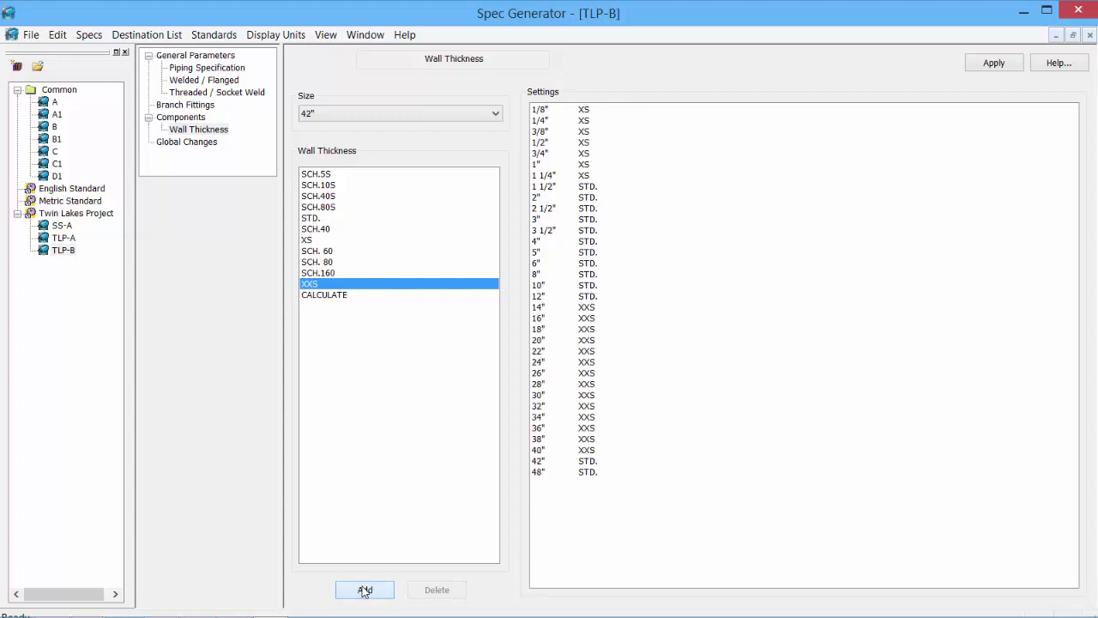
click(365, 591)
click(365, 591)
click(364, 591)
click(364, 591)
Step: Apply the wall thickness changes and open the 90° long-radius butt-weld elbow materials
click(994, 64)
click(181, 117)
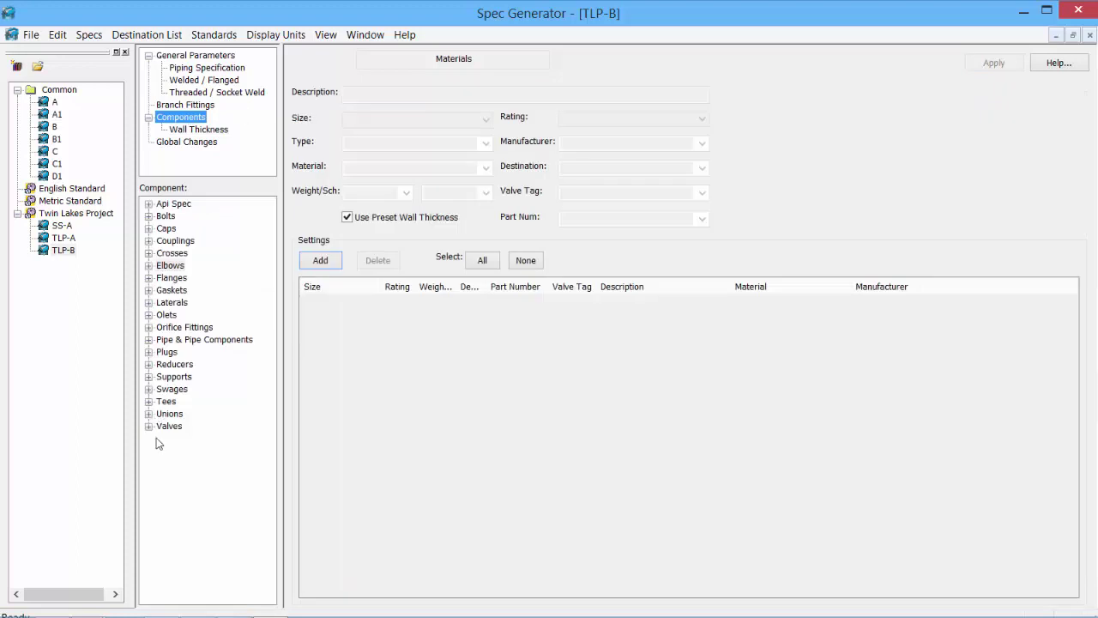
click(158, 266)
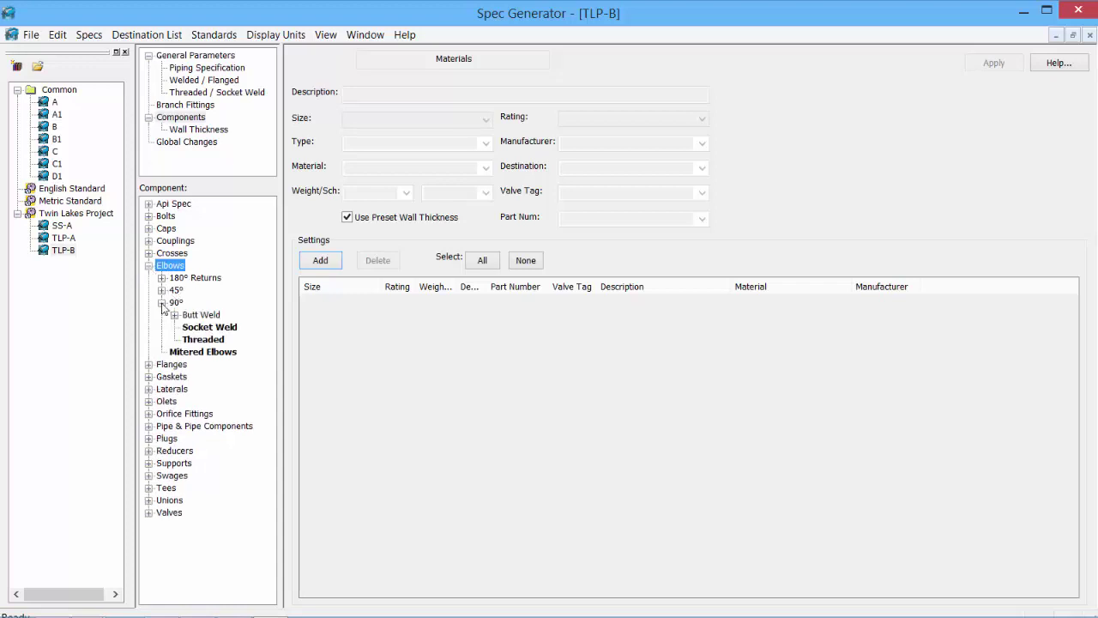
click(175, 316)
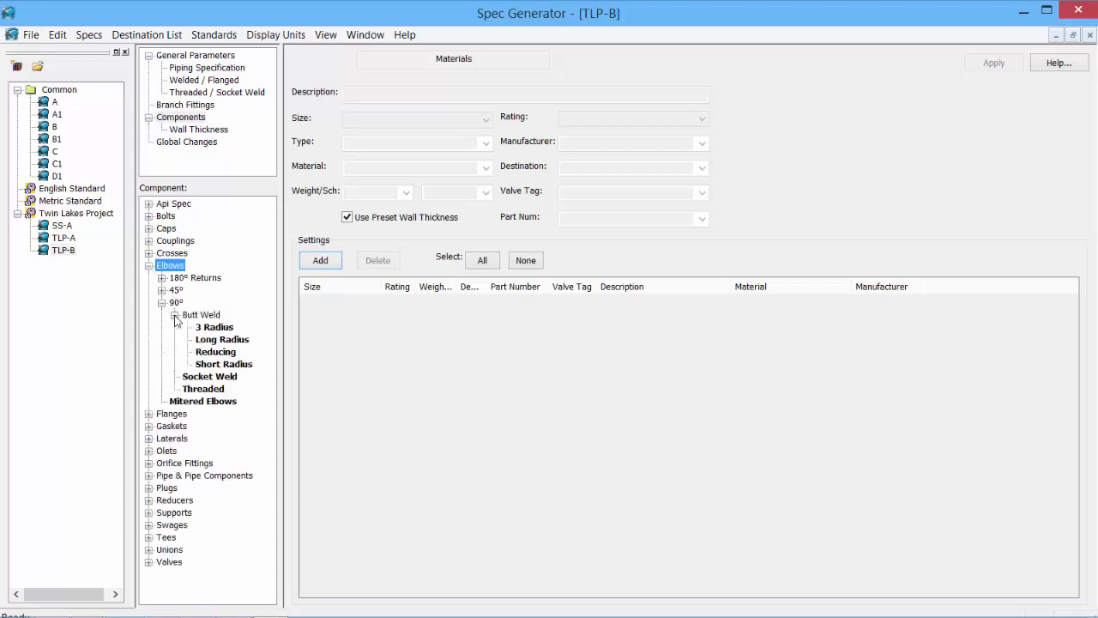
click(213, 341)
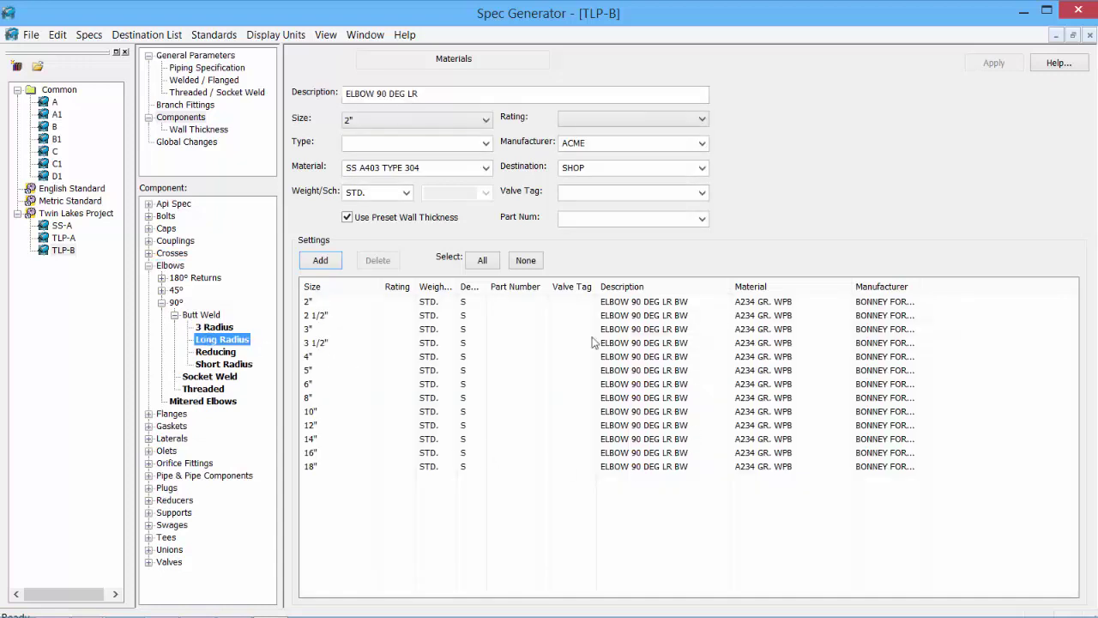
Step: Set the 2" elbow to STD weight with BONNEY FORGE as manufacturer and apply
click(549, 315)
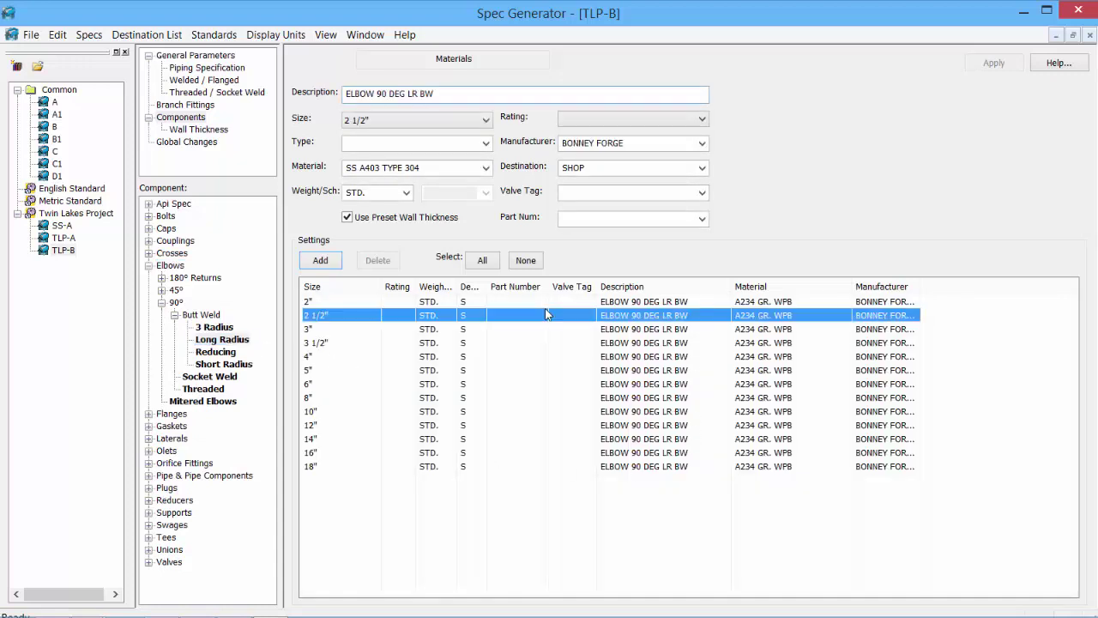
click(334, 302)
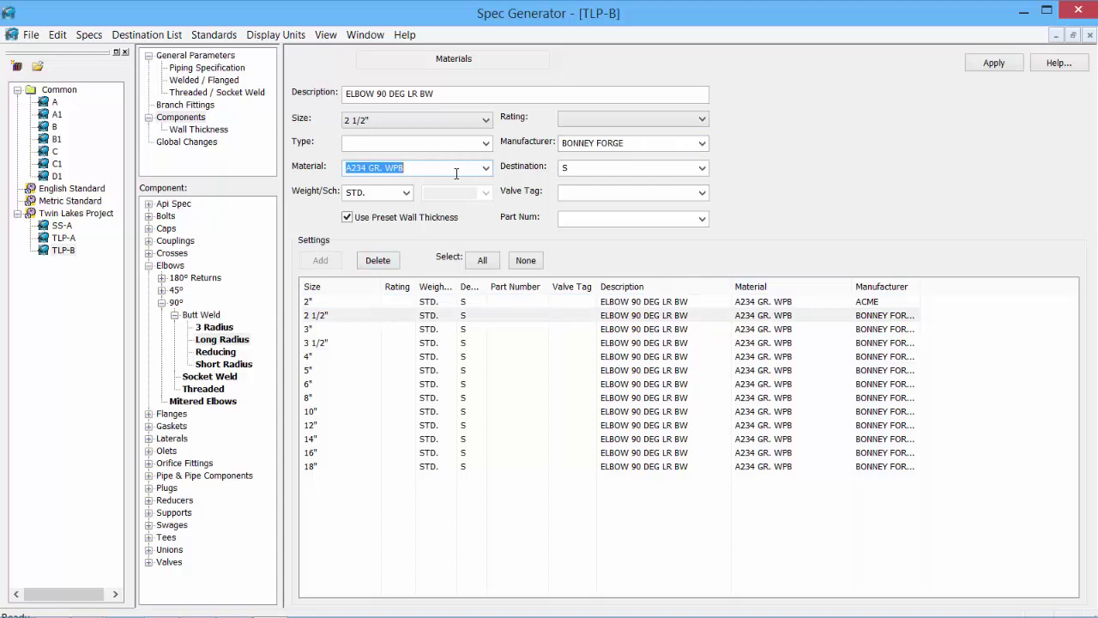
click(486, 168)
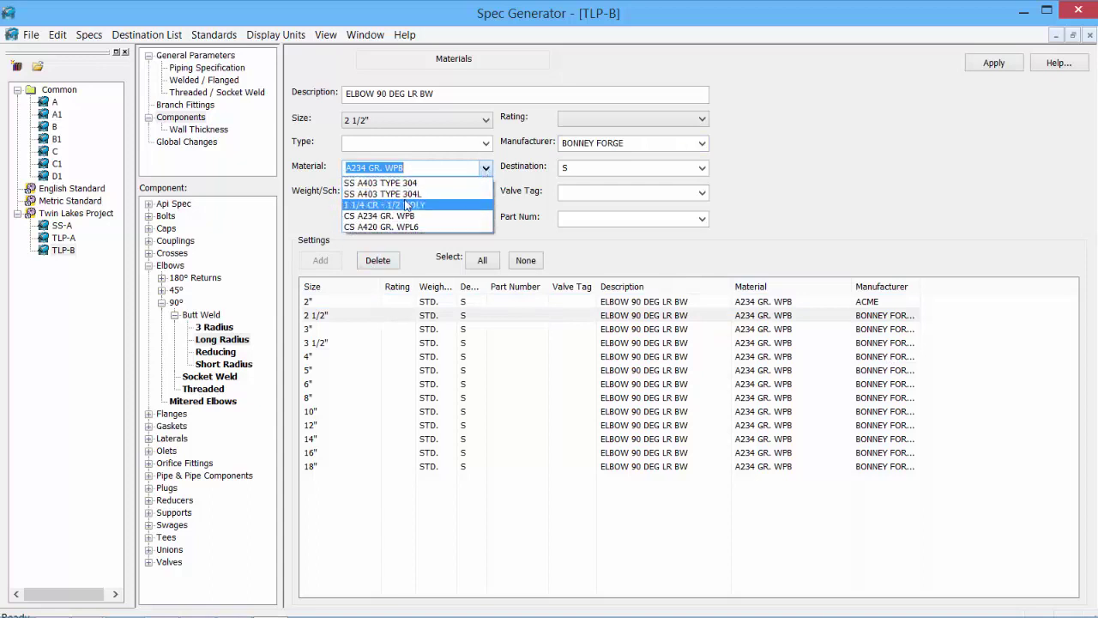
click(486, 168)
click(406, 191)
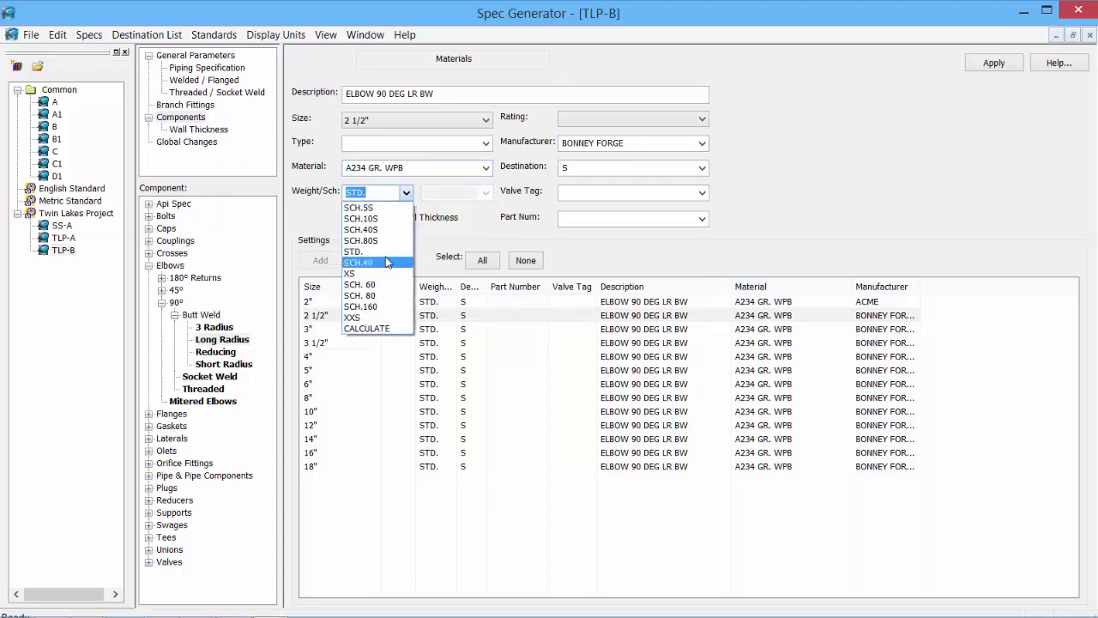
click(361, 273)
click(408, 315)
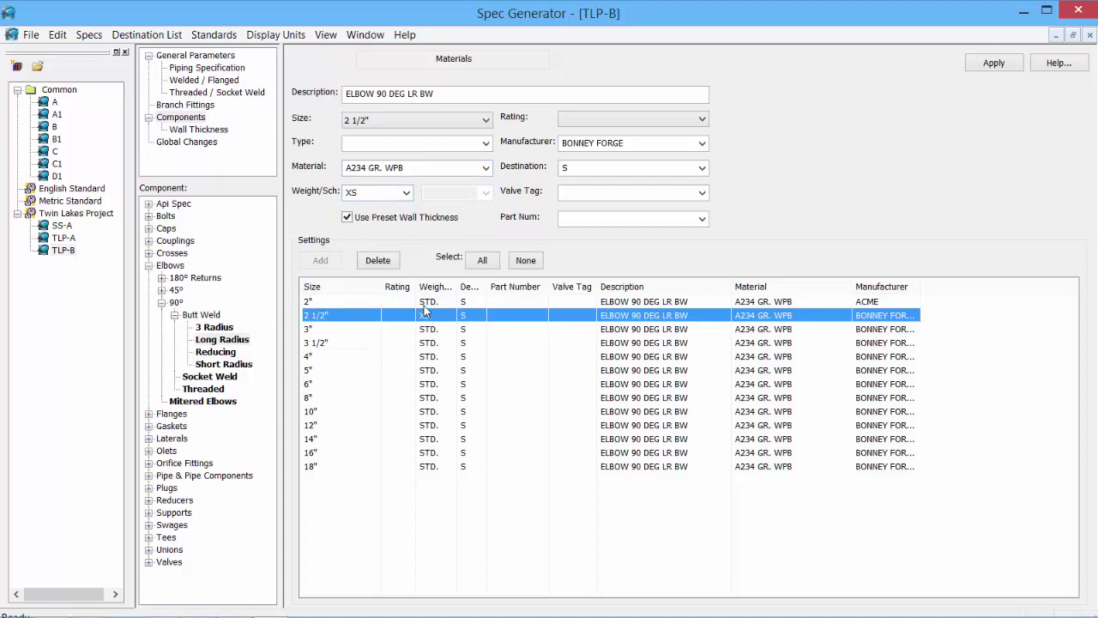
click(406, 192)
click(360, 262)
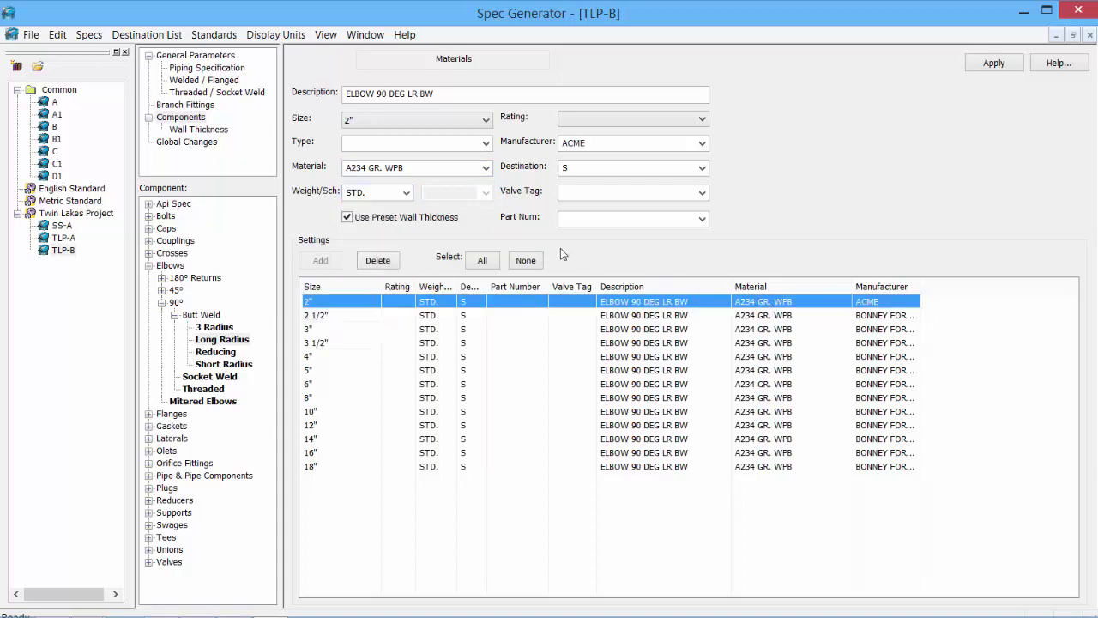
click(701, 143)
click(613, 165)
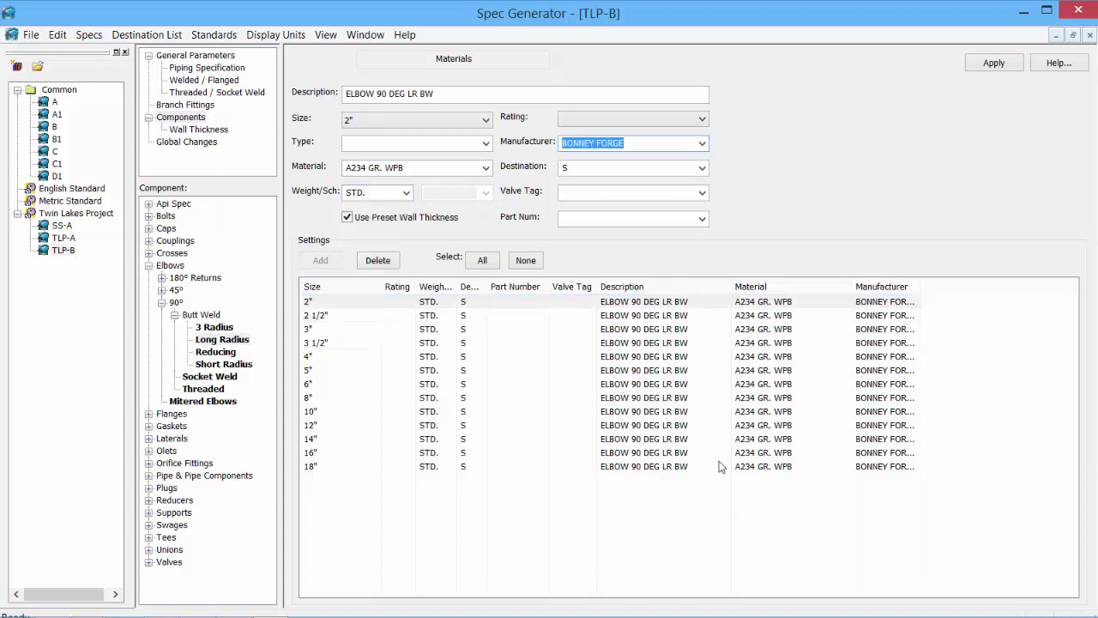
click(996, 63)
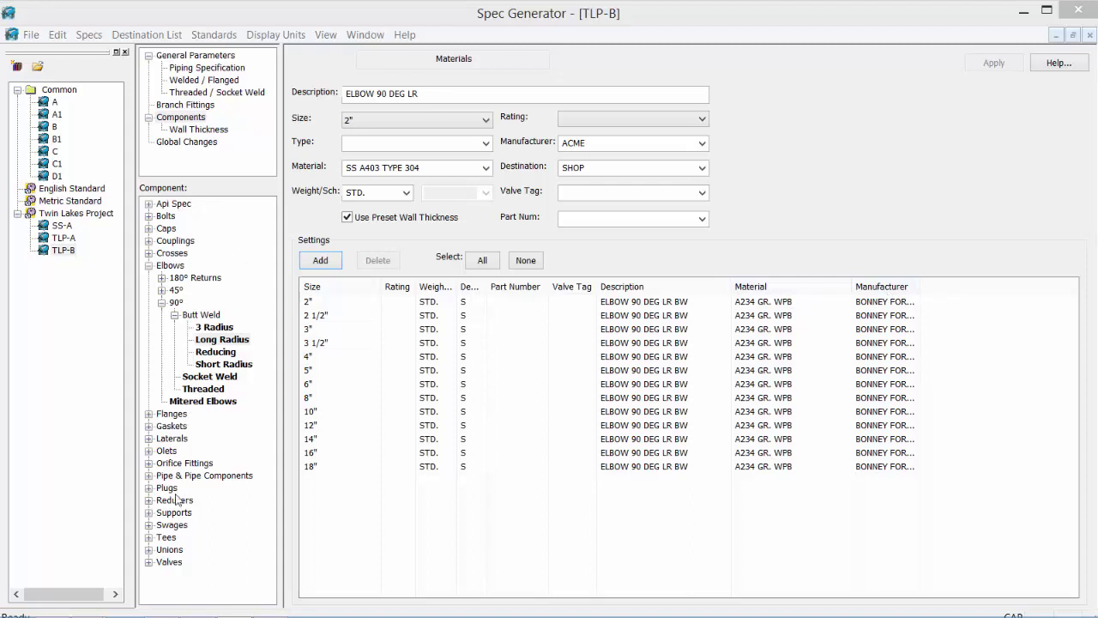
Step: Globally replace manufacturer BONNEY FORGE with ACME across the TLP-B spec
click(180, 144)
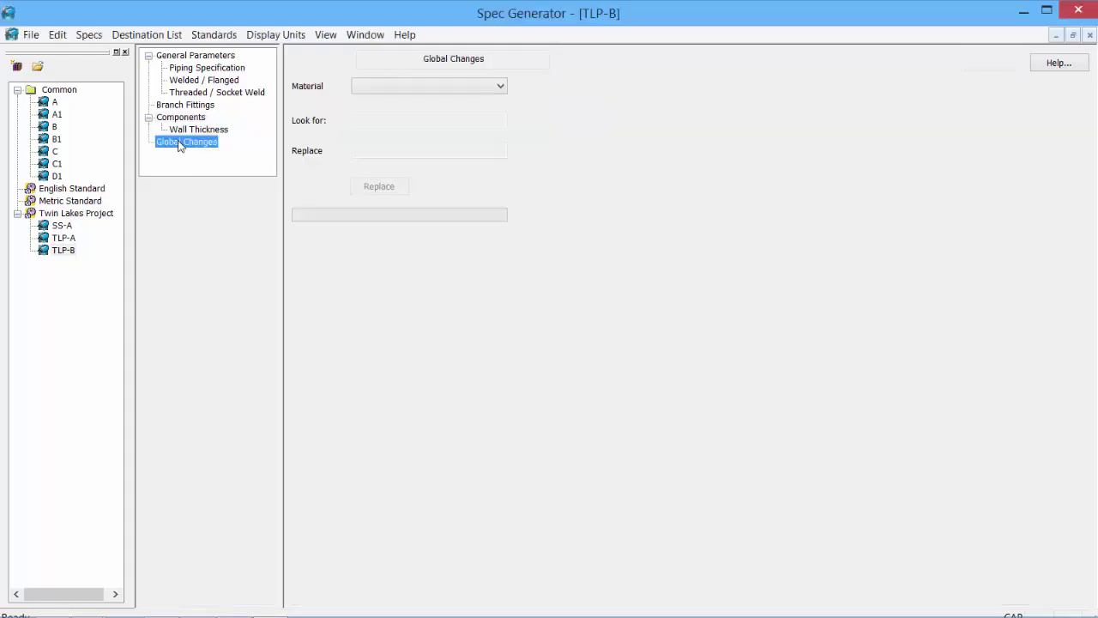
click(502, 86)
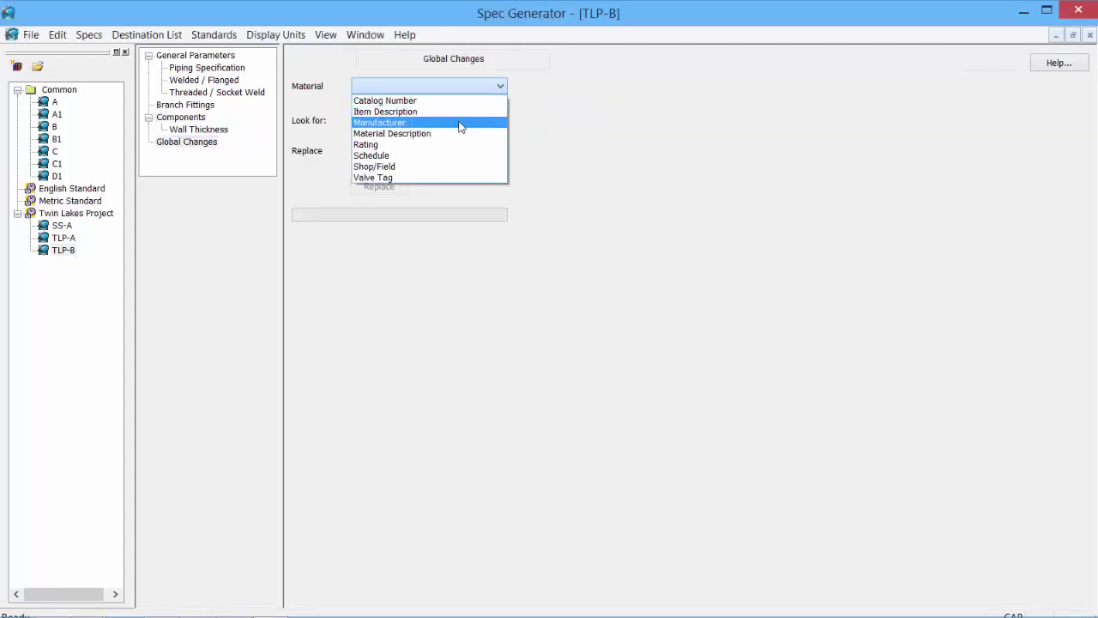
click(461, 124)
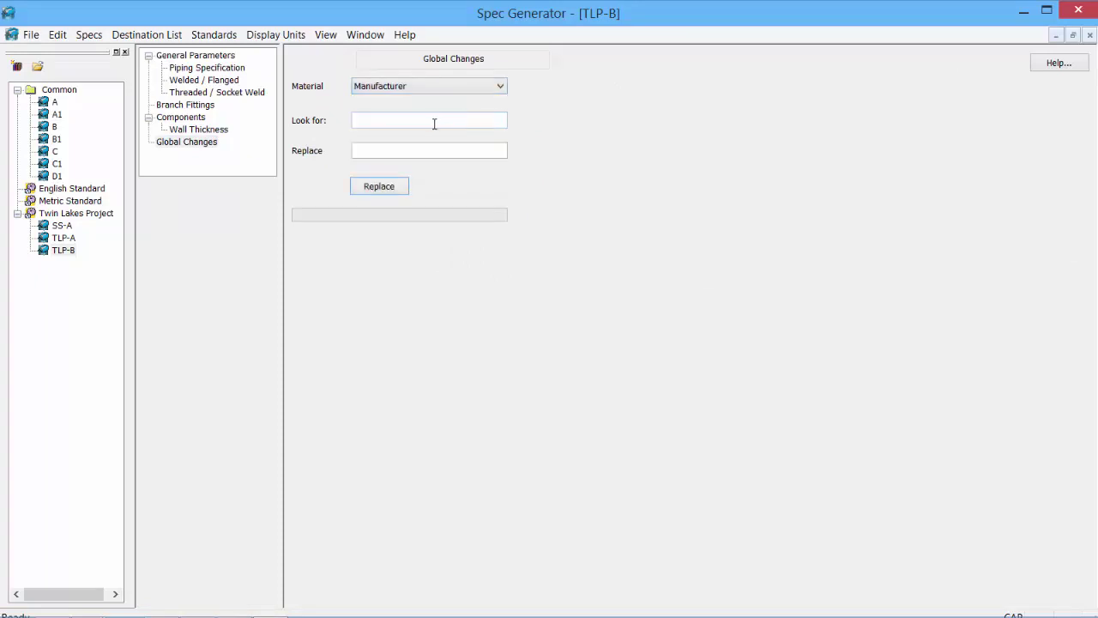
text(BONNEY FORGE)
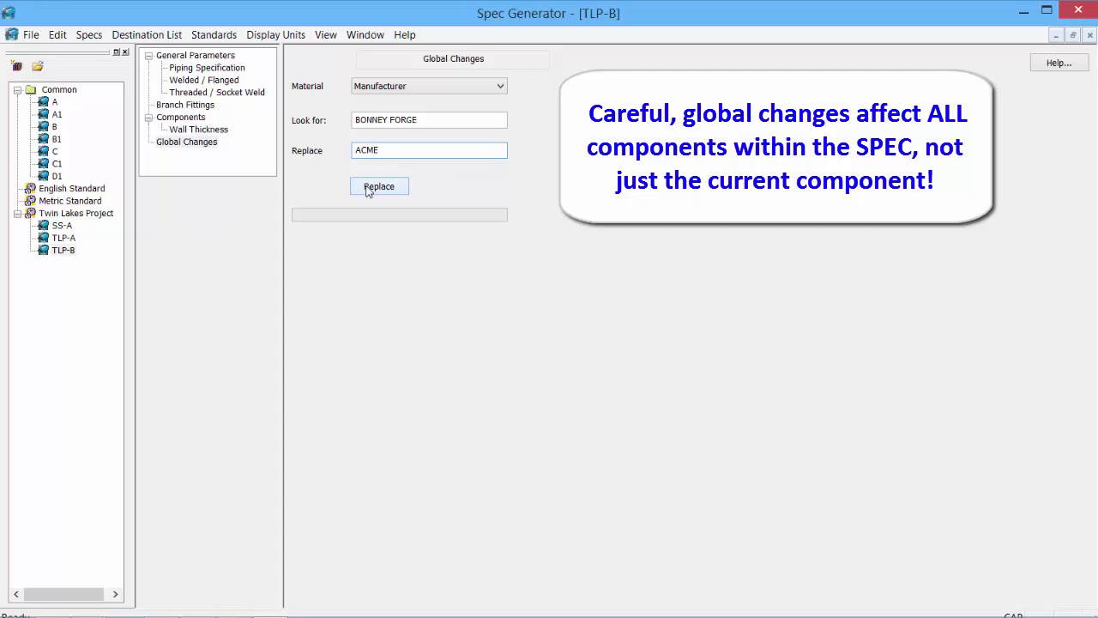
click(378, 187)
Step: Return to TLP-B's spec pages showing the General 300# Carbon Steel piping parameters
click(181, 118)
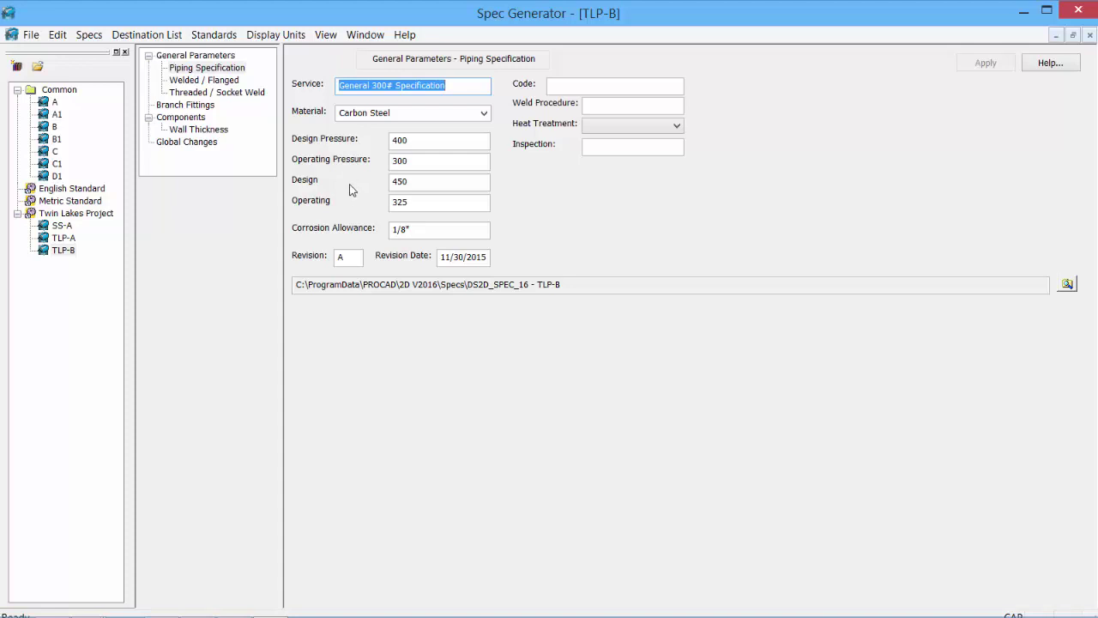
Step: Export TLP-B as Twin Lakes Project - TLP-B.xsp and verify the file in Specs
click(89, 35)
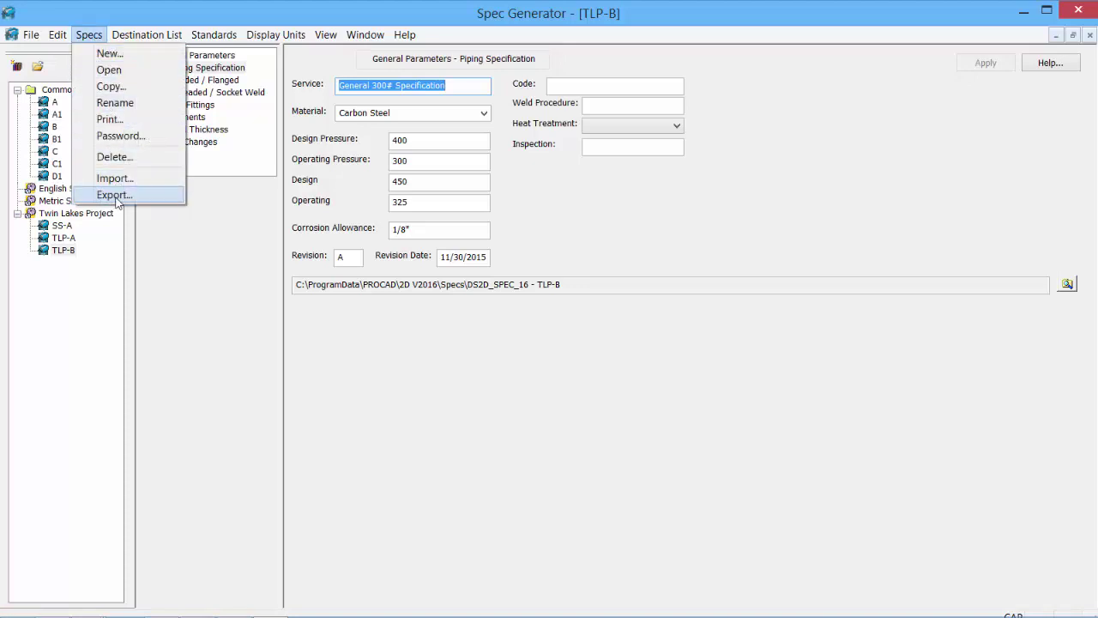
click(117, 198)
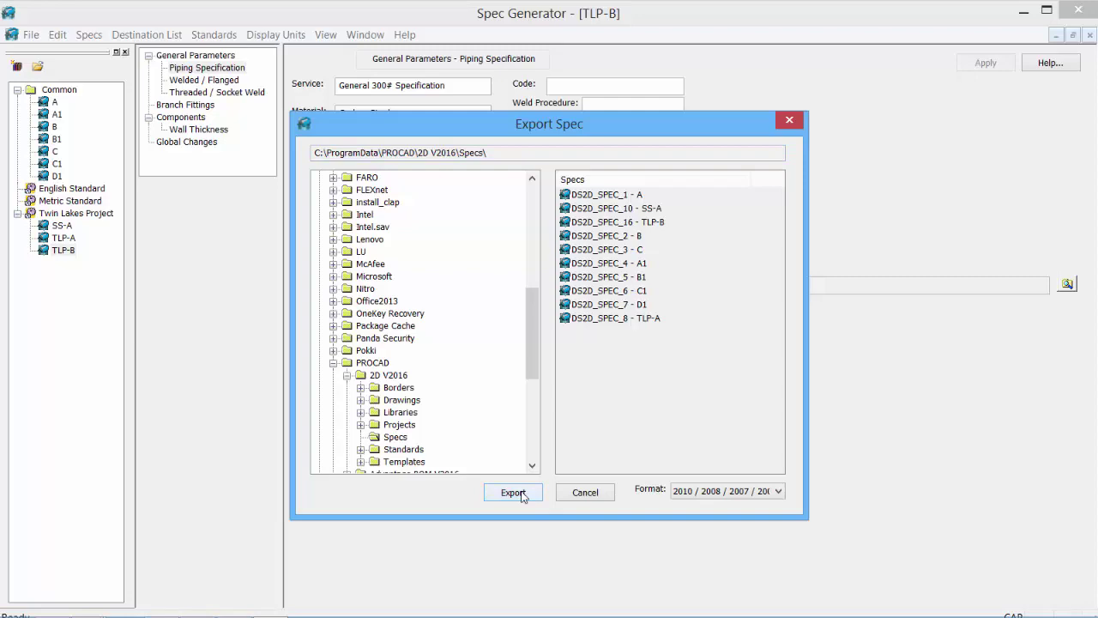
click(514, 492)
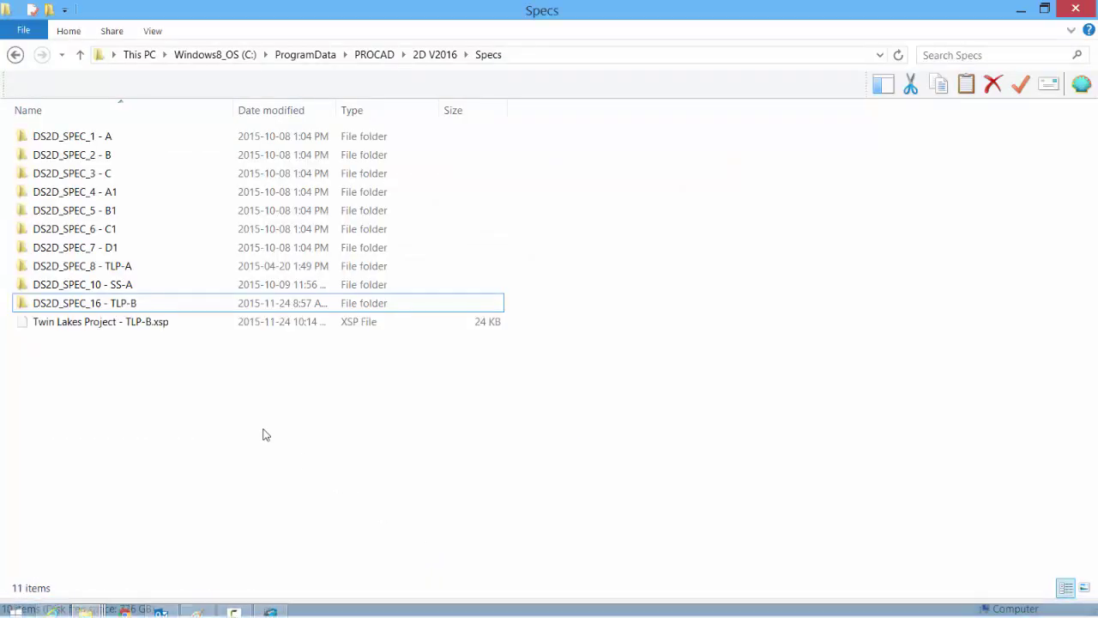
click(133, 330)
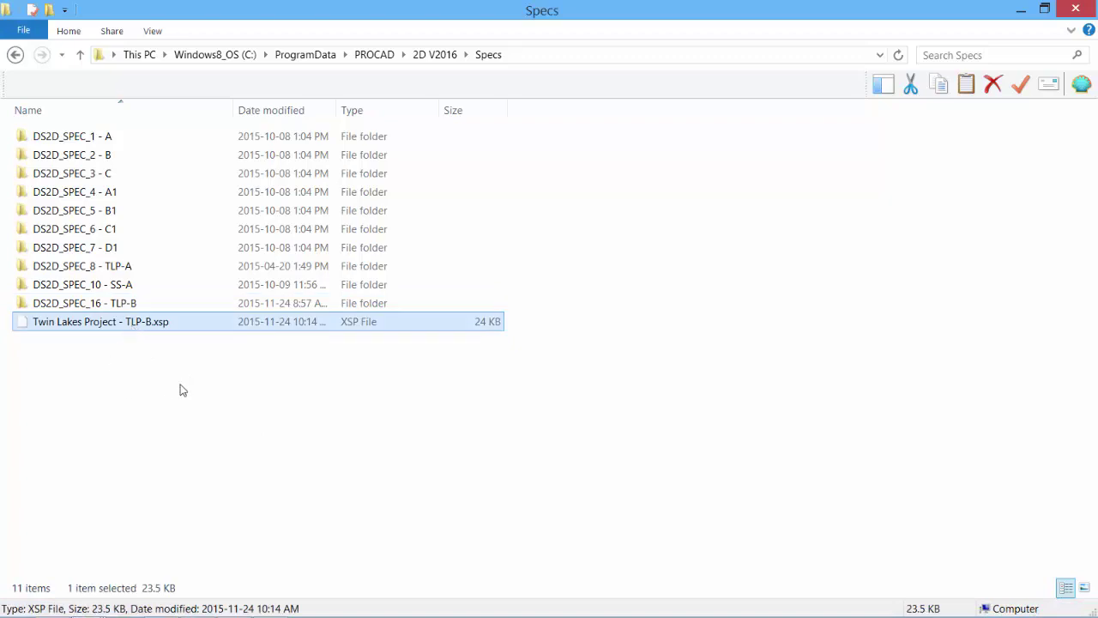
click(1020, 9)
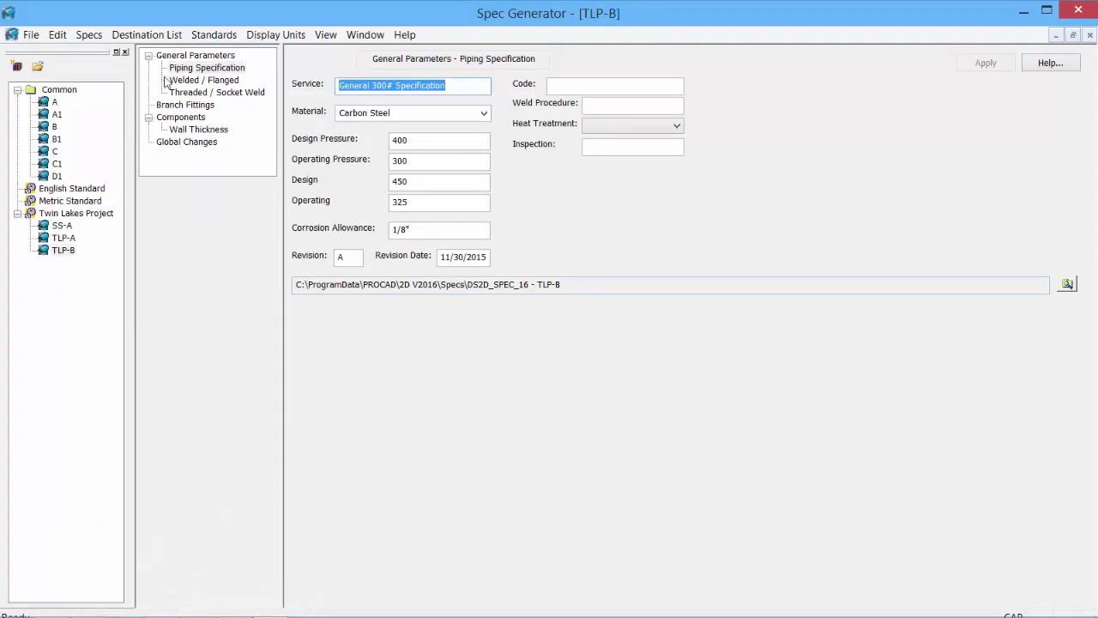
Step: Import Twin Lakes Project - TLP-B.xsp as a new spec without overwriting the existing TLP-B
click(91, 36)
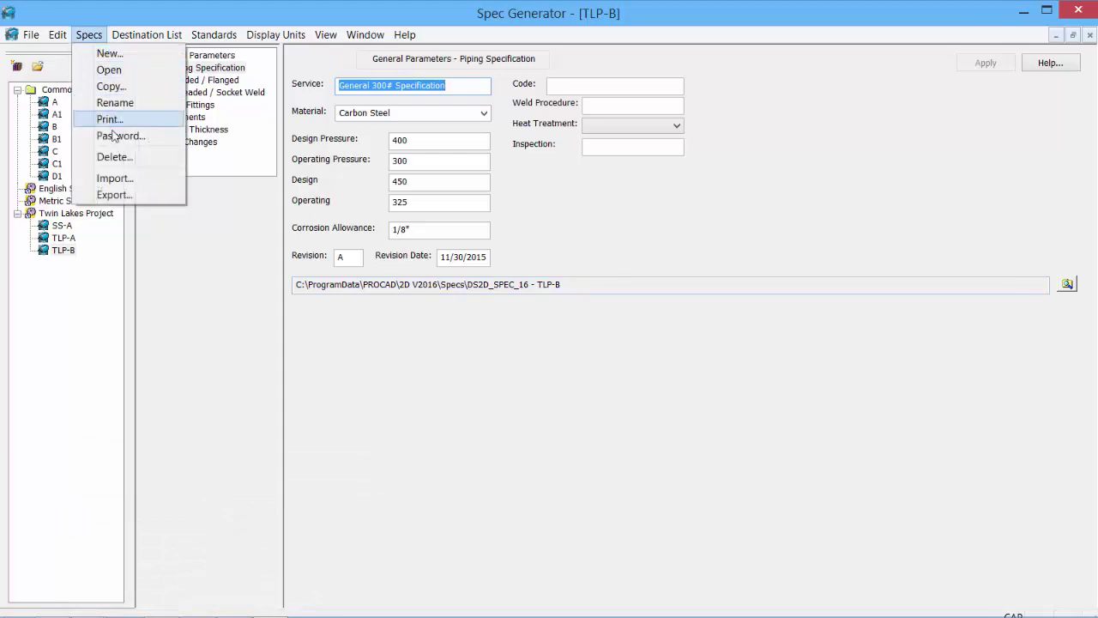
click(114, 178)
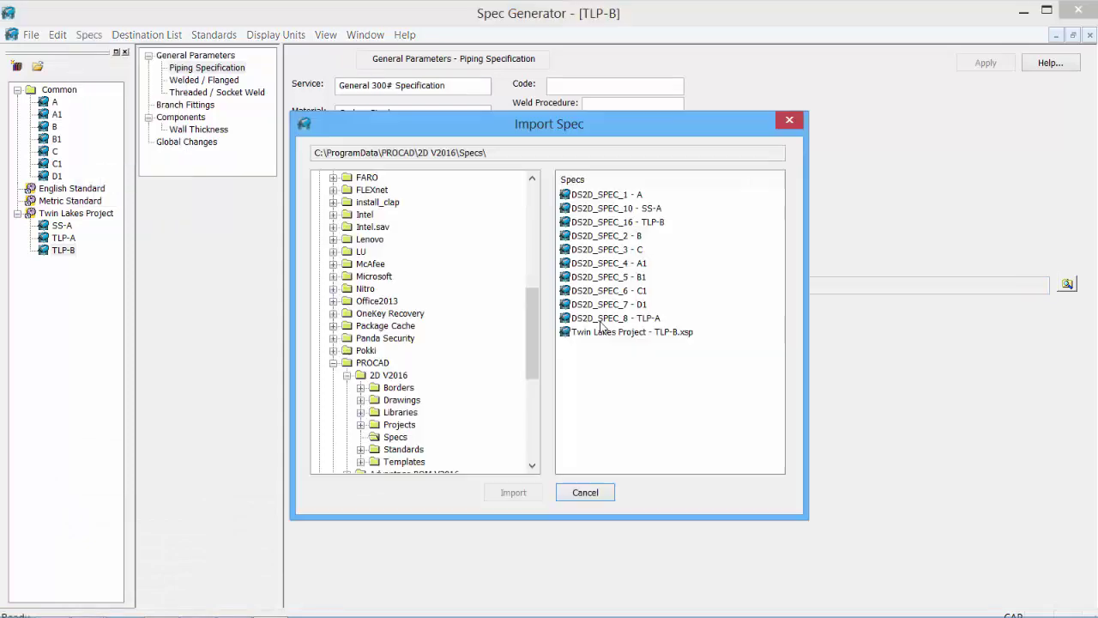
click(601, 332)
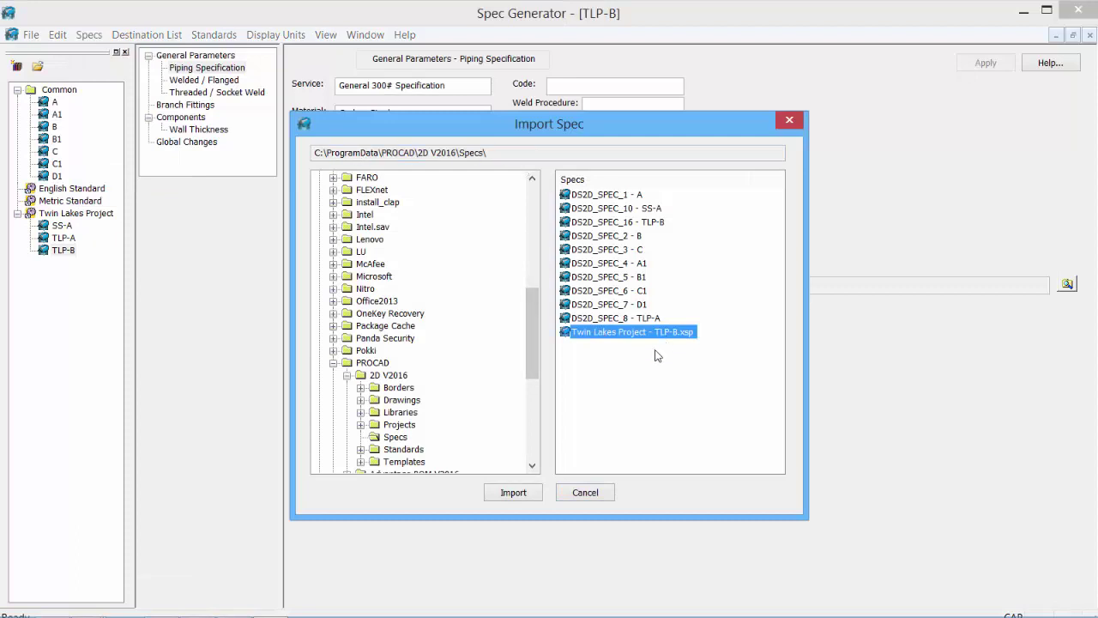
click(515, 496)
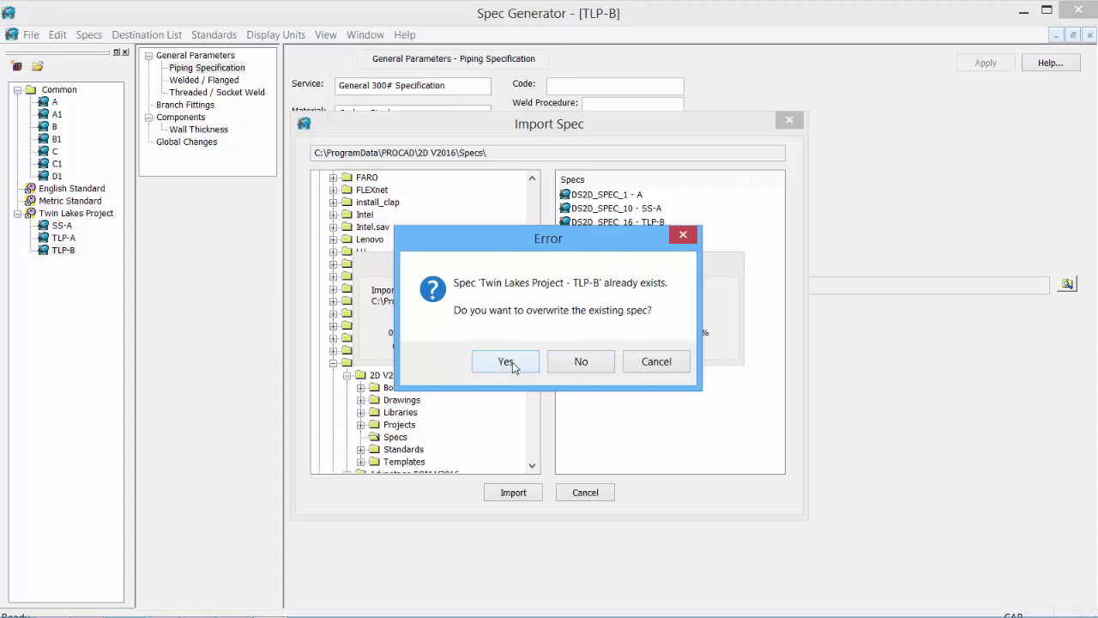
click(571, 363)
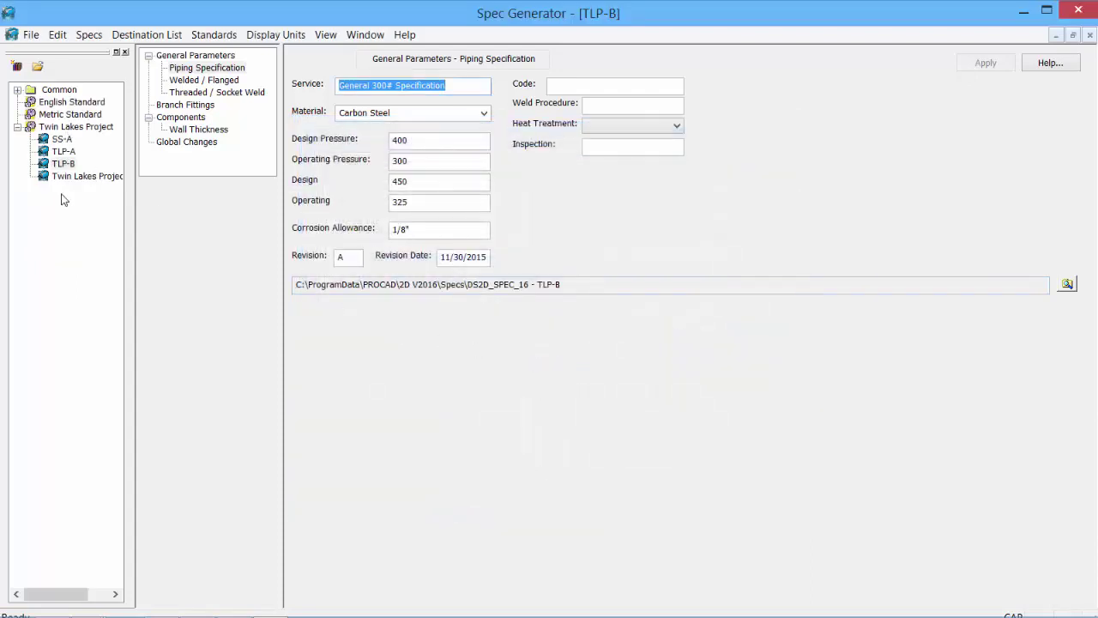
Step: Delete the entire imported Twin Lakes Project spec, leaving SS-A, TLP-A and TLP-B
right_click(67, 176)
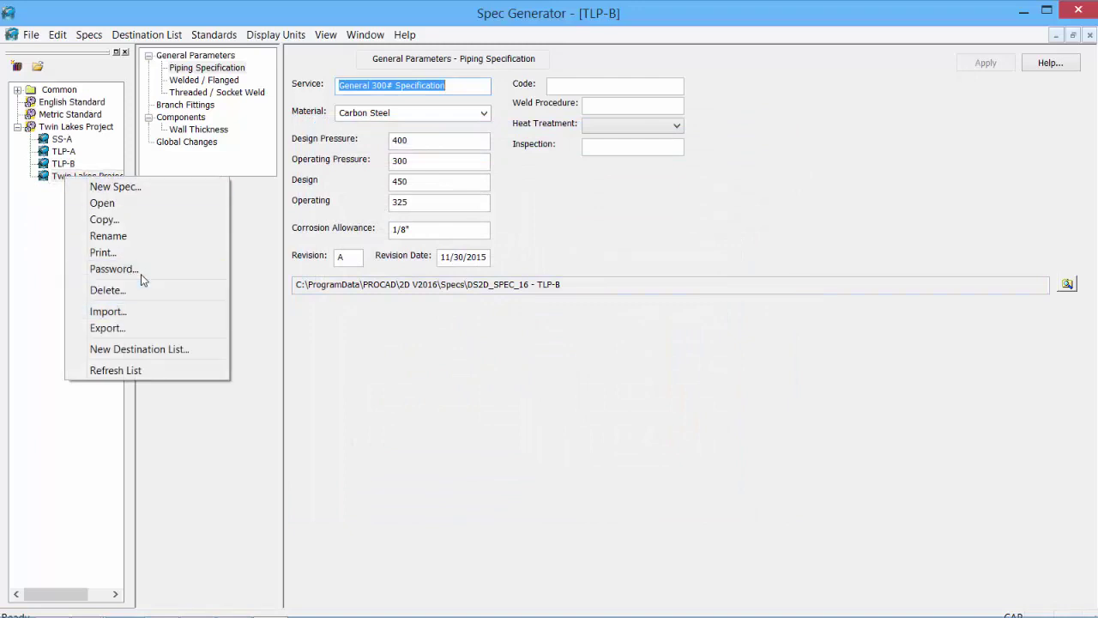
click(124, 290)
click(445, 184)
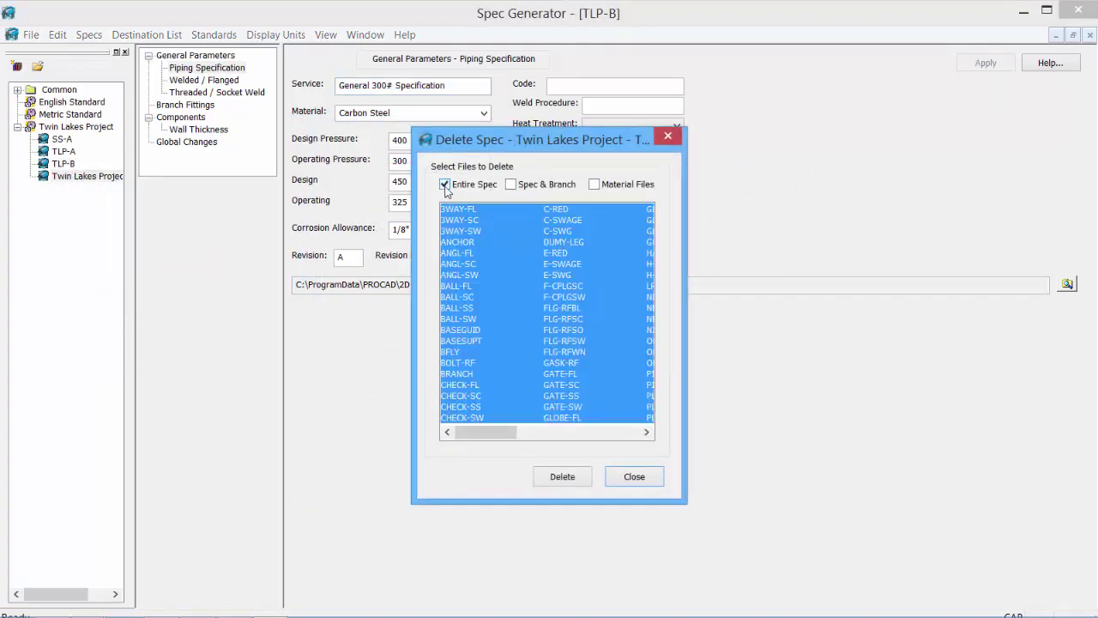
click(562, 477)
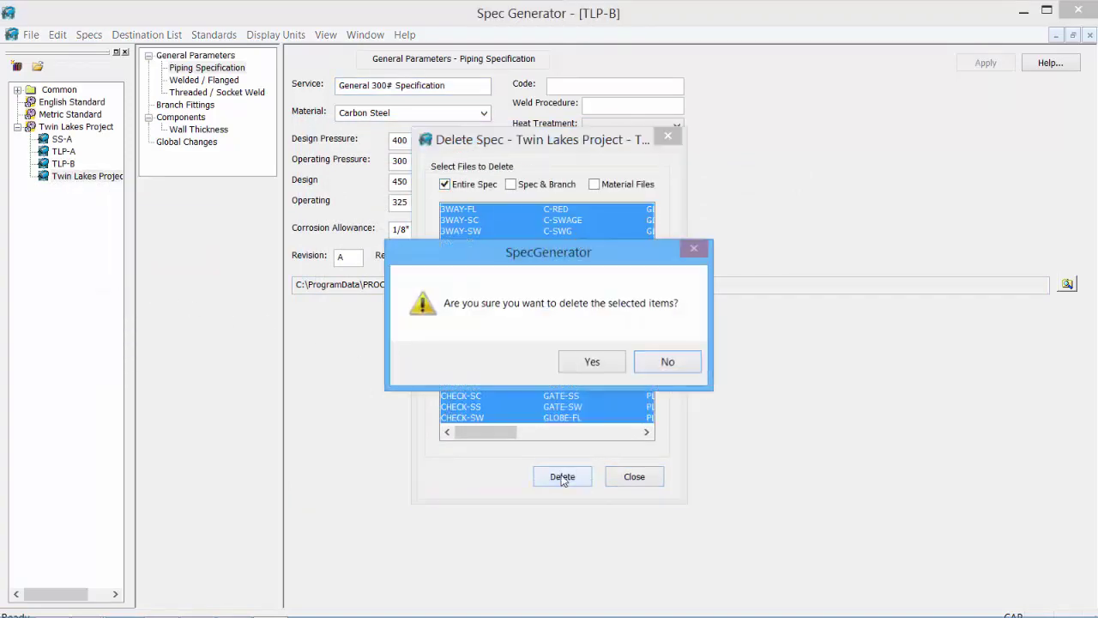
click(601, 370)
click(89, 34)
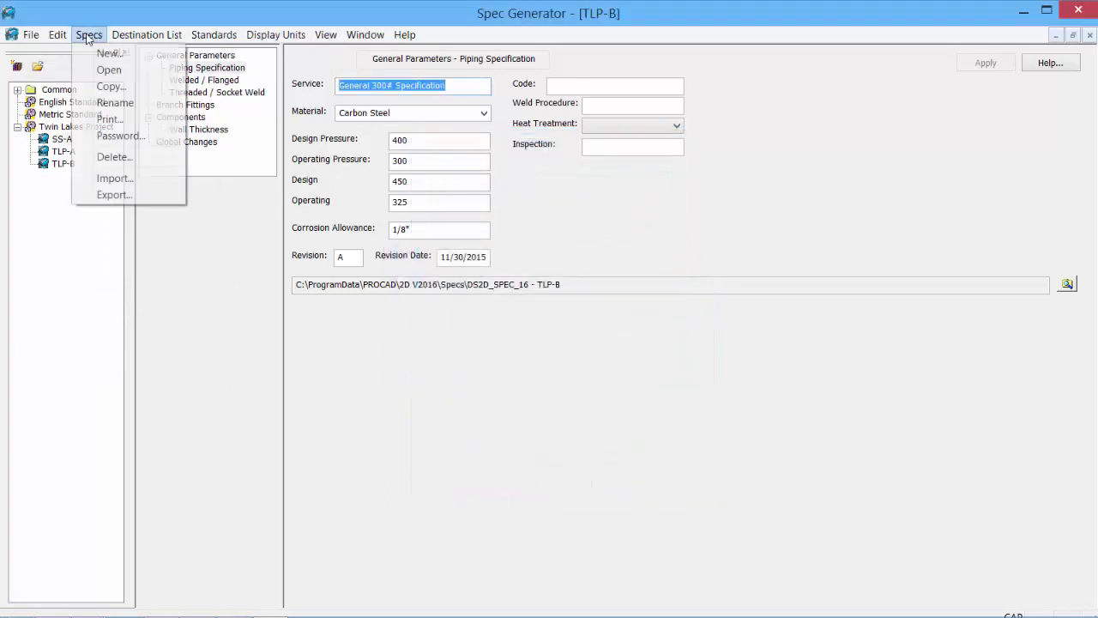
Step: Set up printing of SS-A with Spec File, Branch Chart and All Material Files included
click(110, 119)
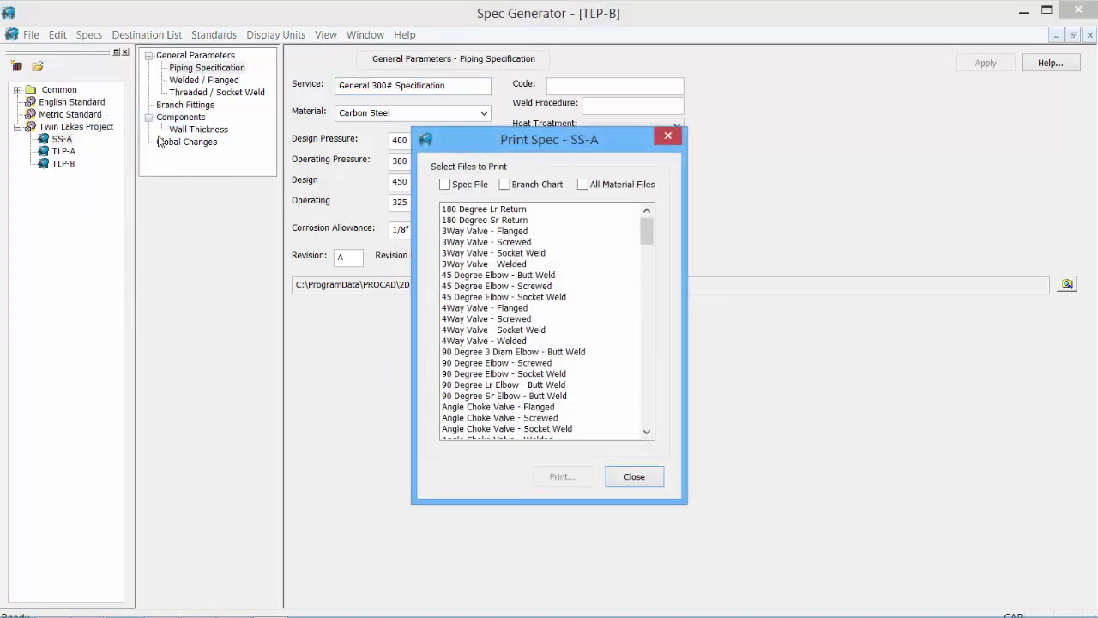
click(445, 185)
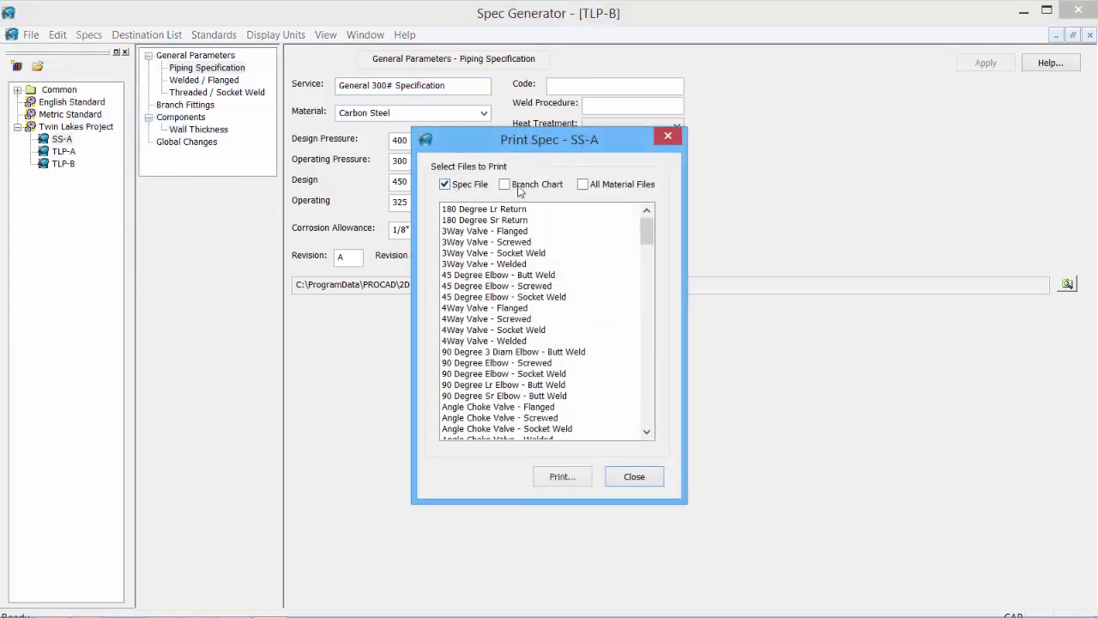
click(582, 185)
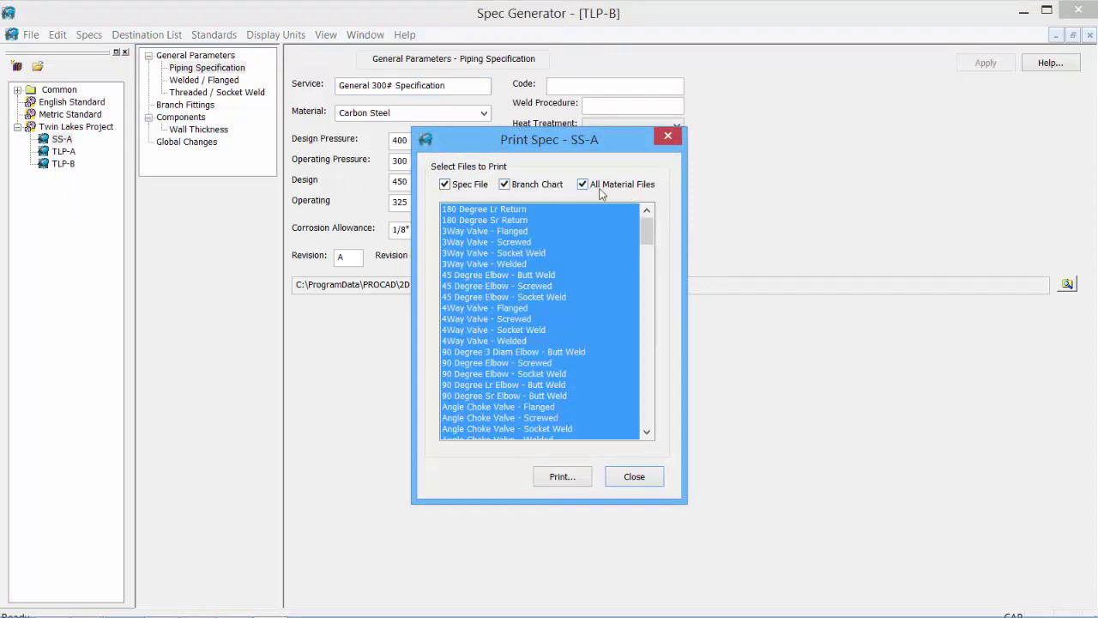